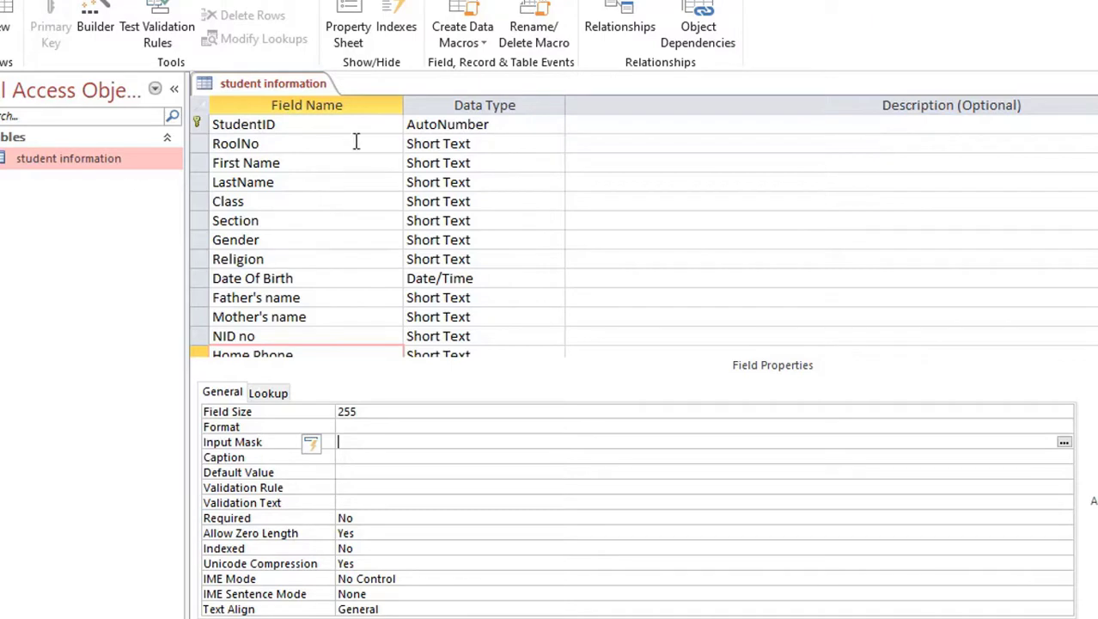
{"action": "left_click", "coordinate": [342, 130]}
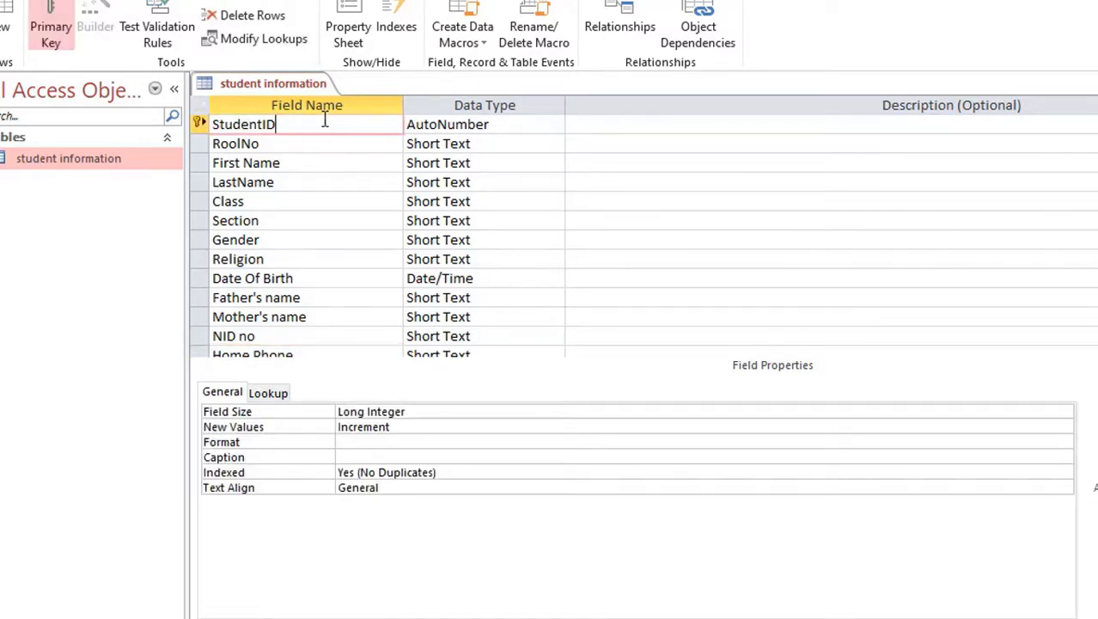
{"action": "left_click", "coordinate": [516, 123]}
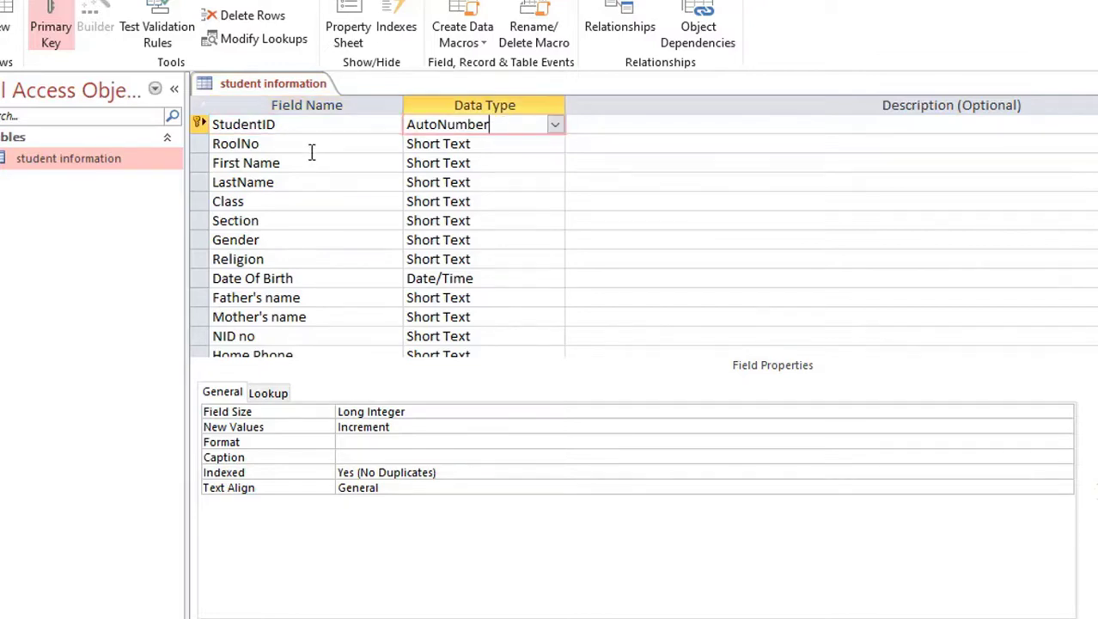
{"action": "left_click", "coordinate": [311, 150]}
{"action": "left_click", "coordinate": [495, 144]}
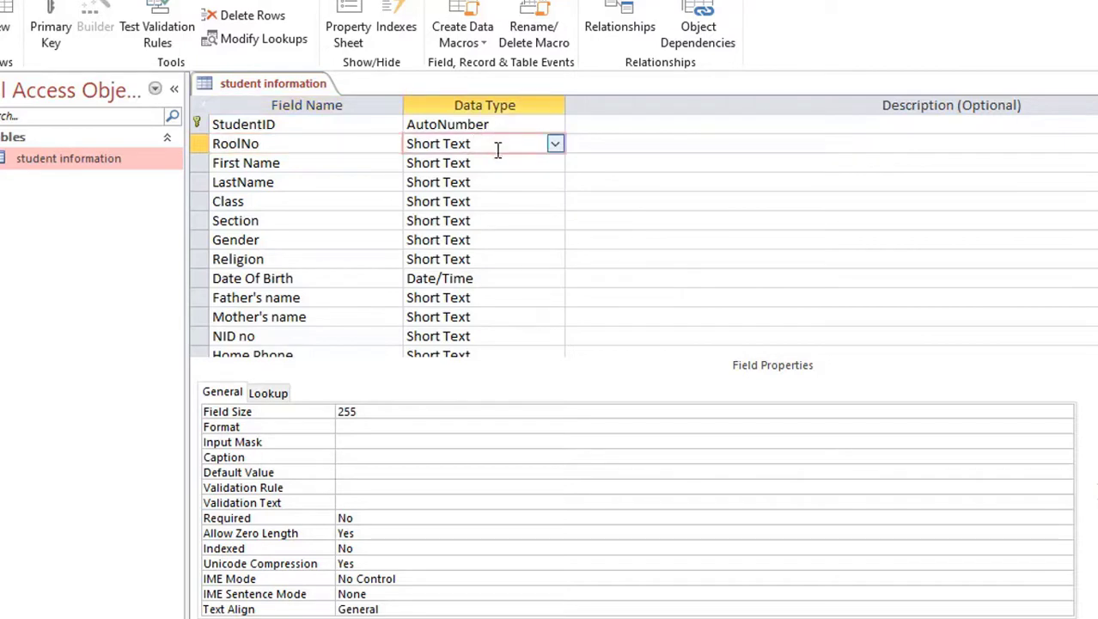
{"action": "left_click", "coordinate": [339, 167]}
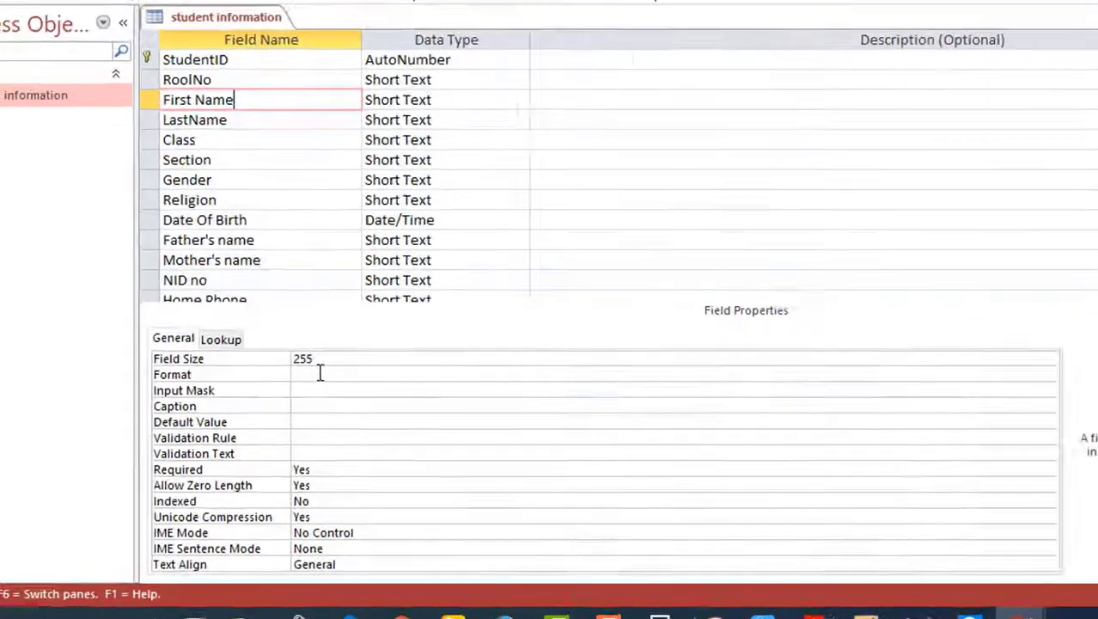
Step: Set First Name's Format to @;[Red]"This Field is Required" and keep Required at Yes
{"action": "left_click", "coordinate": [309, 410]}
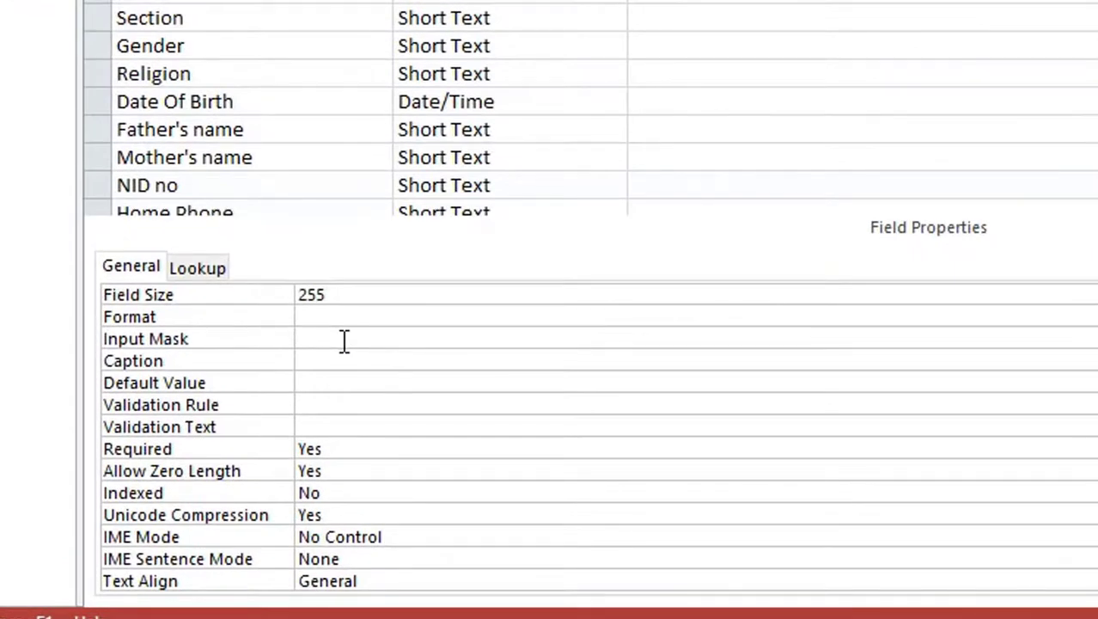
{"action": "type", "text": "@;[Red]\"This Field is Required\""}
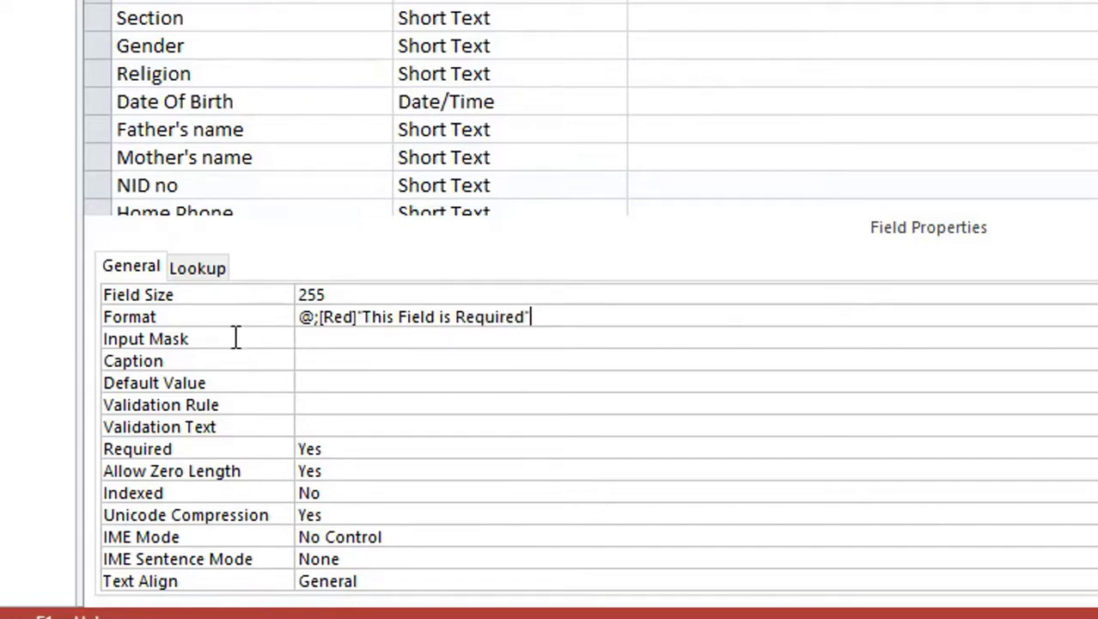
{"action": "left_click", "coordinate": [233, 309]}
{"action": "key", "text": "ctrl+c"}
{"action": "left_click", "coordinate": [576, 313]}
{"action": "double_click", "coordinate": [334, 447]}
{"action": "double_click", "coordinate": [334, 448]}
{"action": "left_click", "coordinate": [396, 426]}
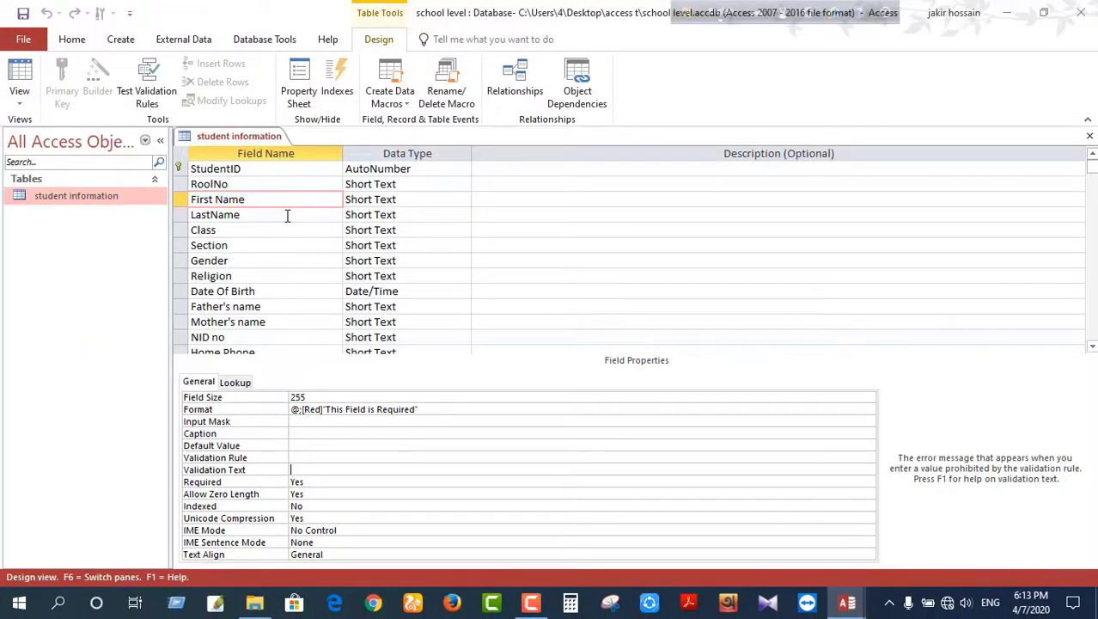
{"action": "left_click", "coordinate": [288, 215]}
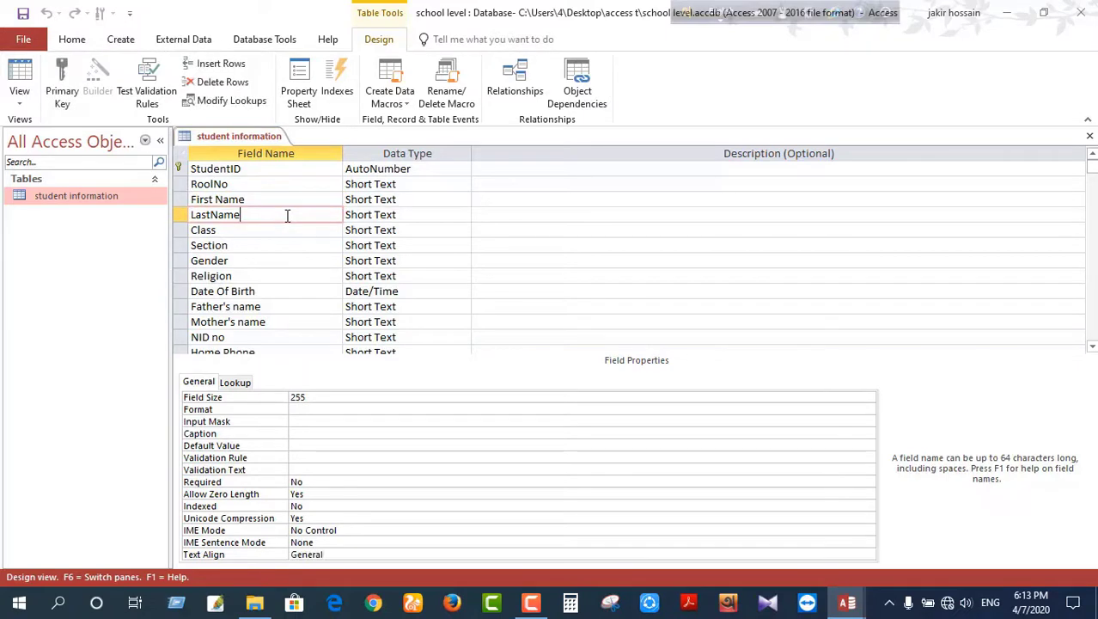
Step: Paste the format string into LastName's Format and replace the message with 'Optional'
{"action": "left_click", "coordinate": [318, 407]}
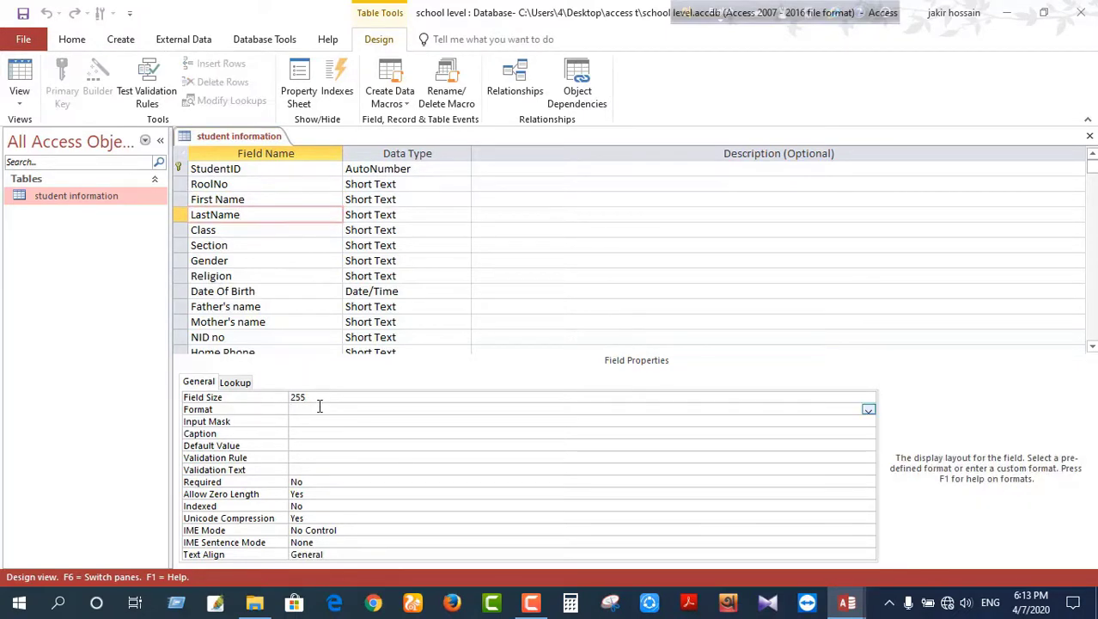
{"action": "key", "text": "ctrl+v"}
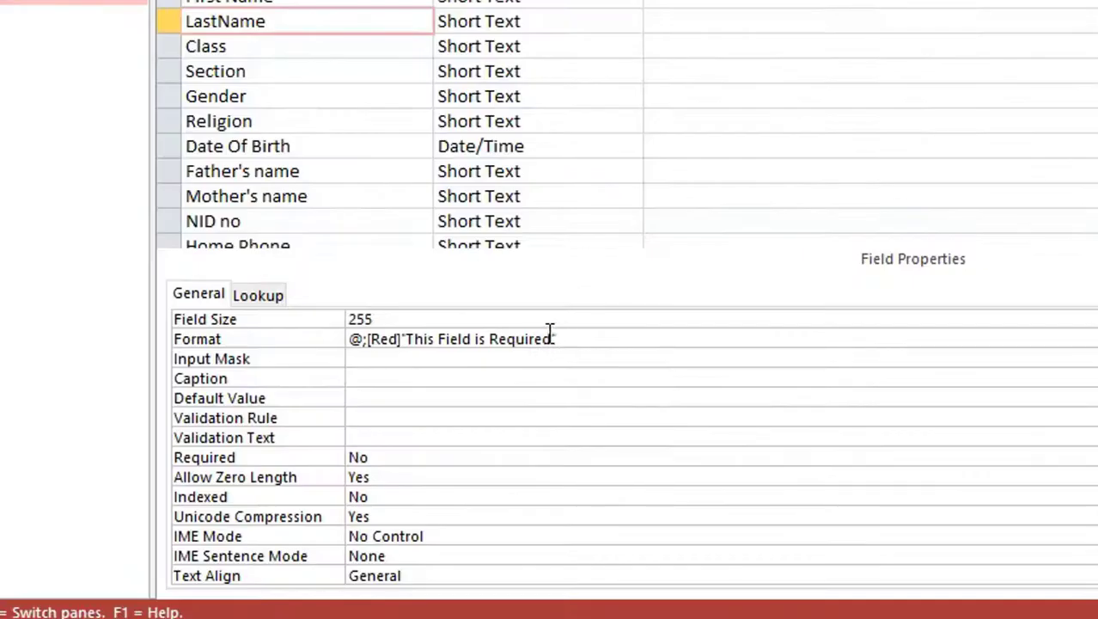
{"action": "left_click_drag", "start_coordinate": [554, 339], "coordinate": [405, 339]}
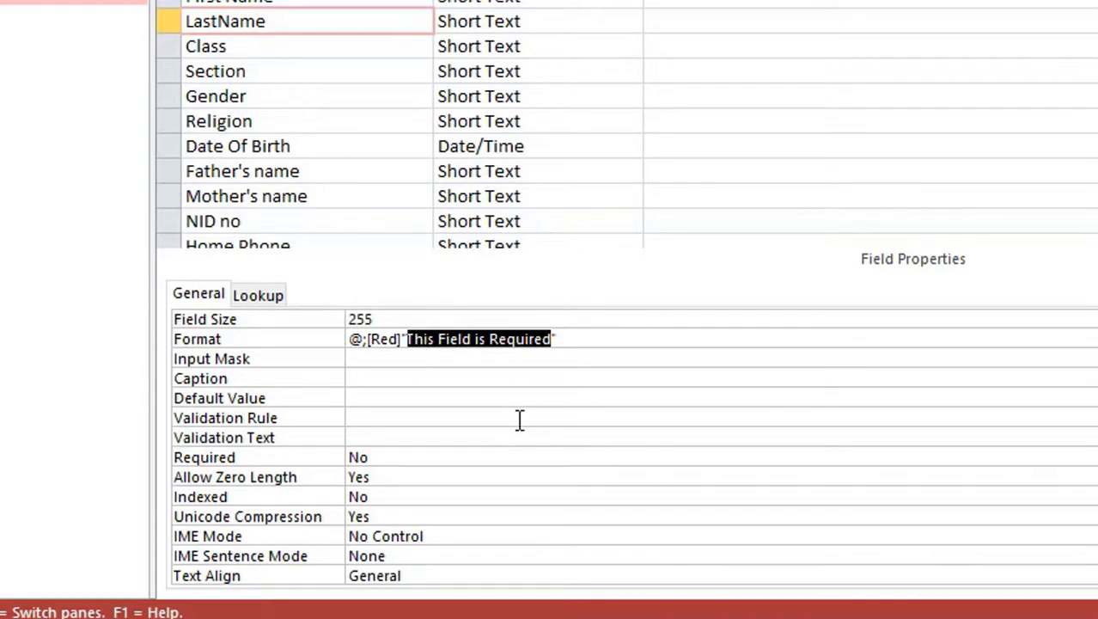
{"action": "type", "text": "Opotional"}
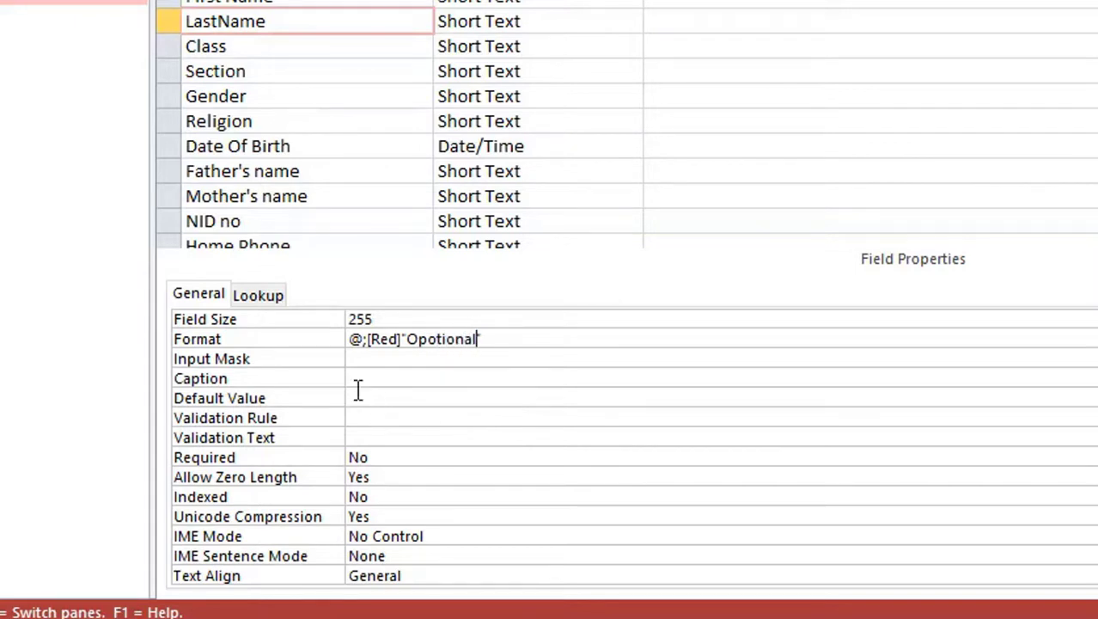
Step: Change the colour code from Red to Blue, giving @;[Blue]"Optional"
{"action": "left_click", "coordinate": [396, 340]}
{"action": "double_click", "coordinate": [398, 340]}
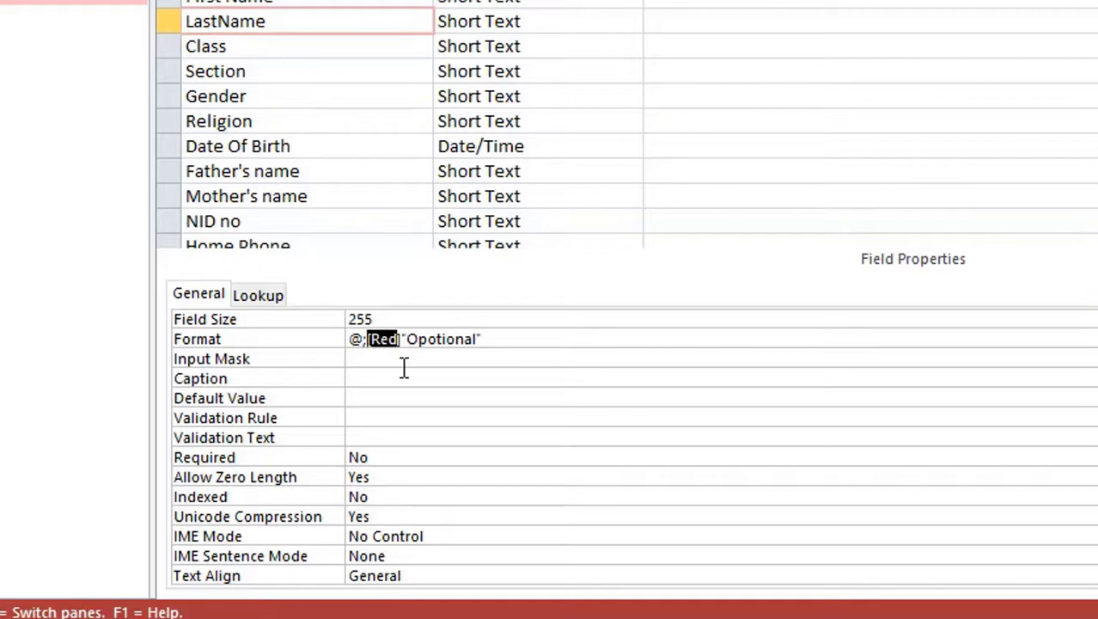
{"action": "left_click", "coordinate": [376, 346]}
{"action": "key", "text": "shift+End"}
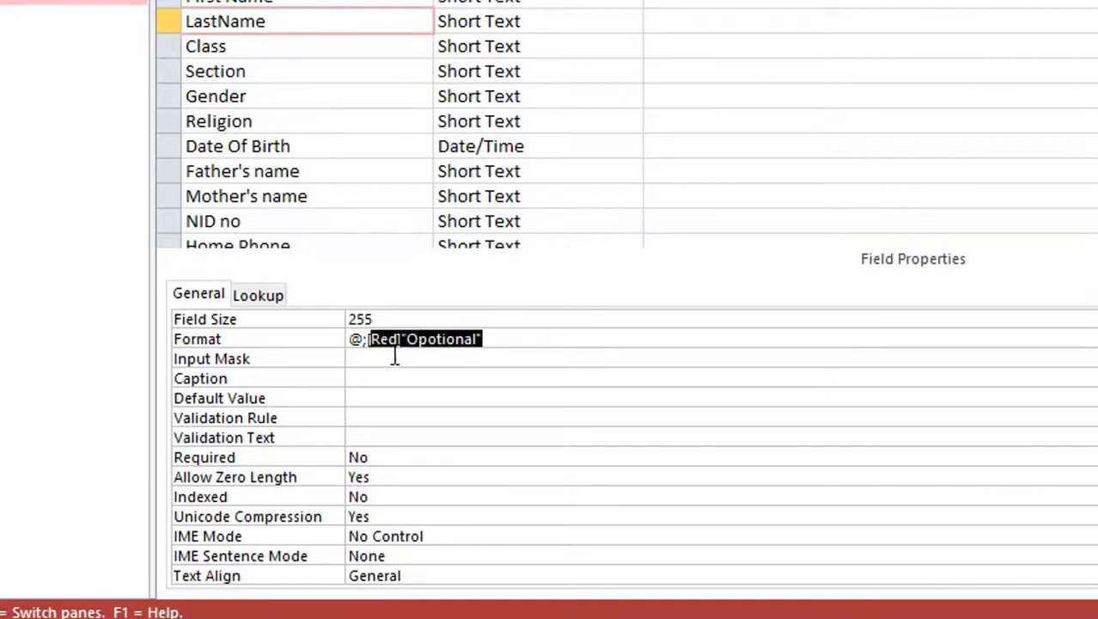
{"action": "double_click", "coordinate": [396, 340]}
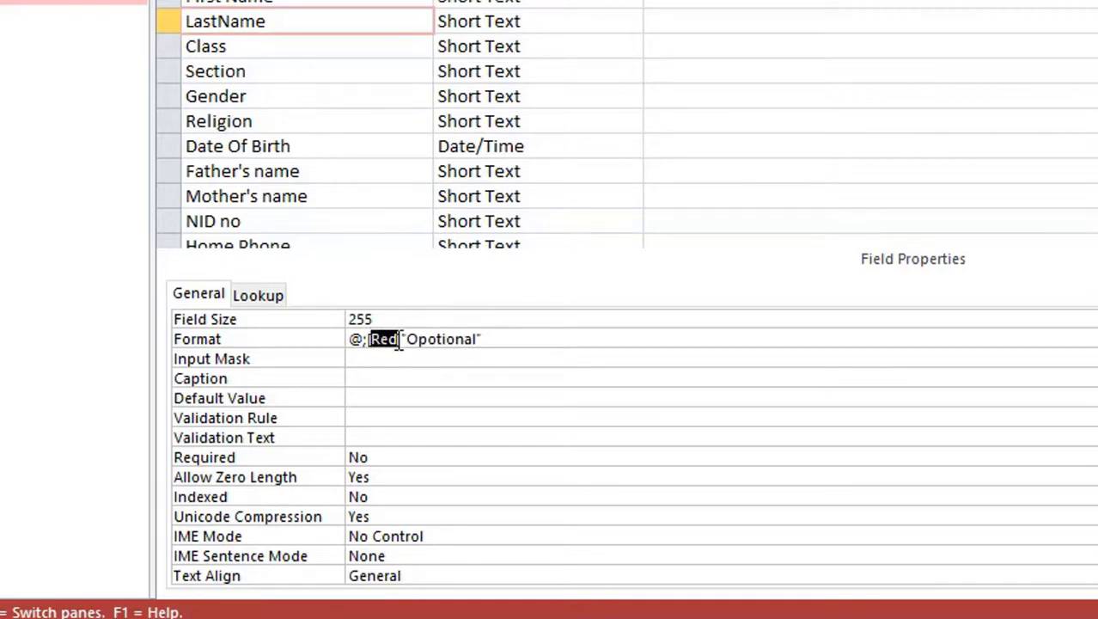
{"action": "type", "text": "Blue"}
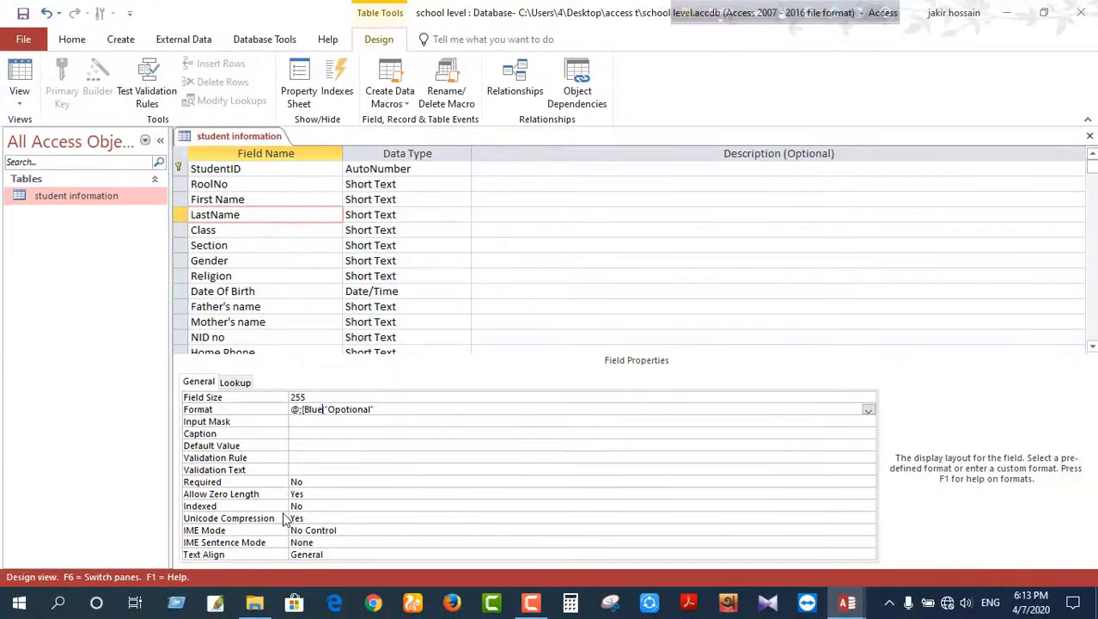
{"action": "type", "text": "]"}
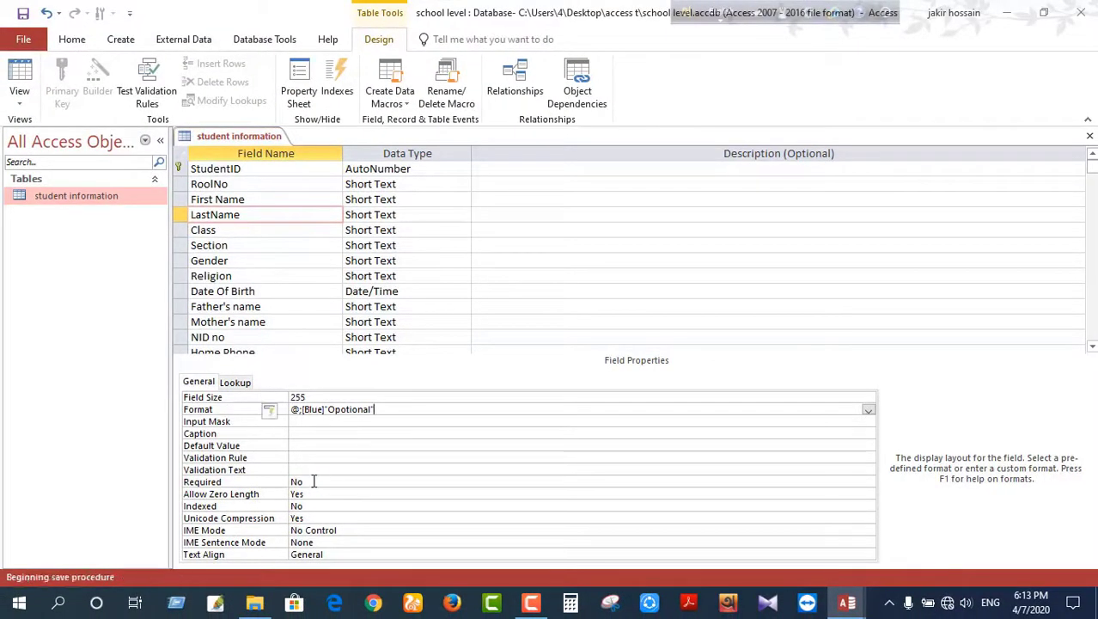
{"action": "left_click", "coordinate": [261, 229]}
{"action": "left_click", "coordinate": [410, 227]}
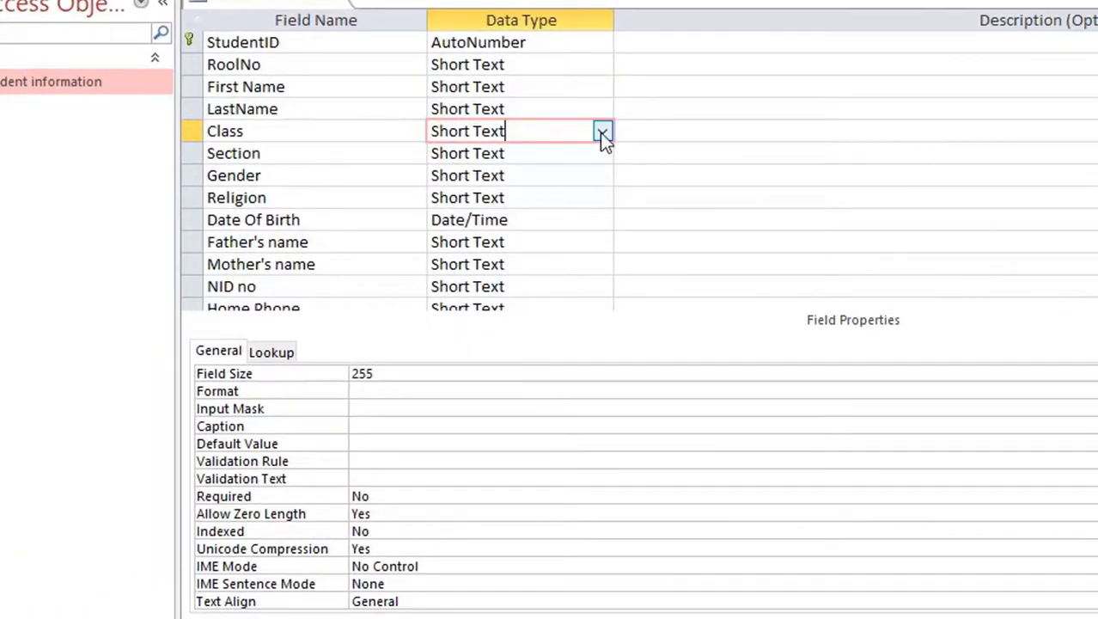
Step: Start a Lookup Wizard for Class, choosing to type in the values
{"action": "left_click", "coordinate": [603, 133]}
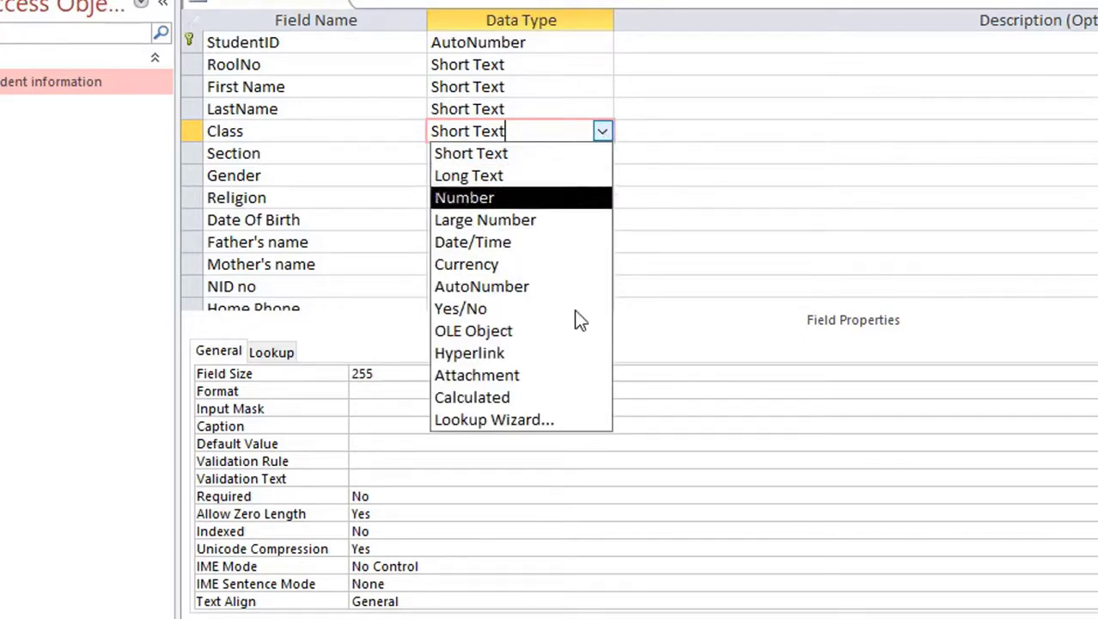
{"action": "left_click", "coordinate": [534, 423]}
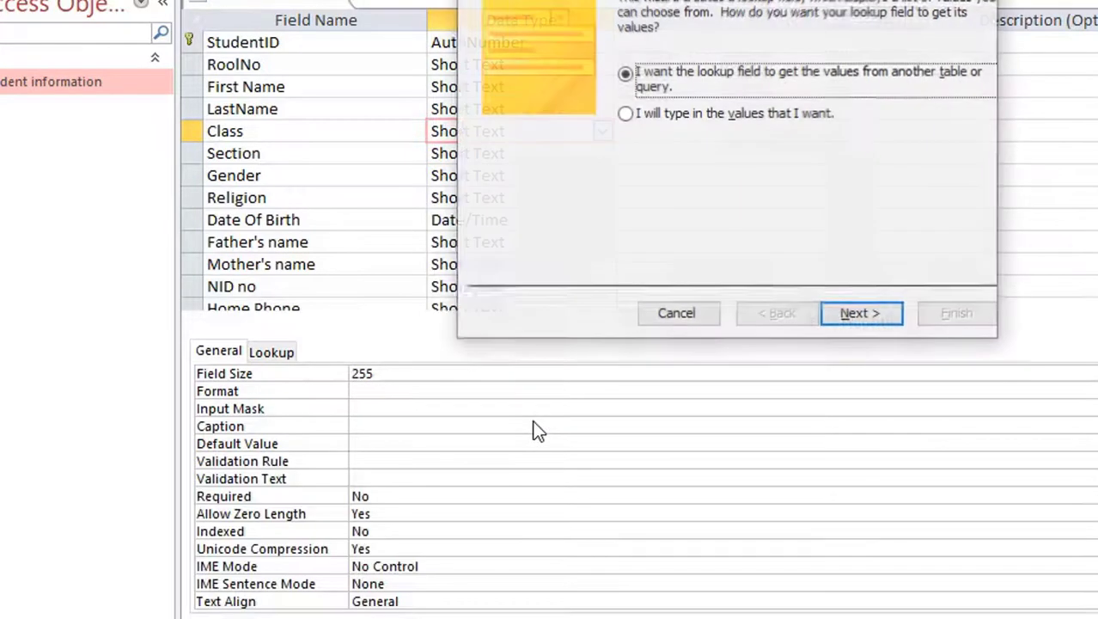
{"action": "left_click", "coordinate": [628, 120]}
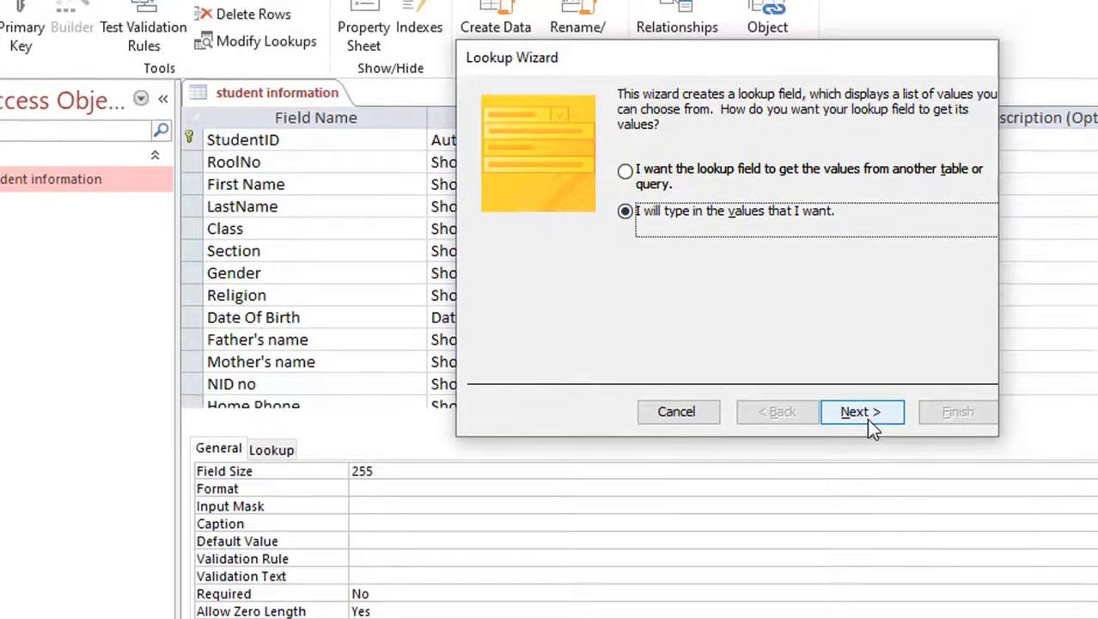
{"action": "left_click", "coordinate": [859, 331]}
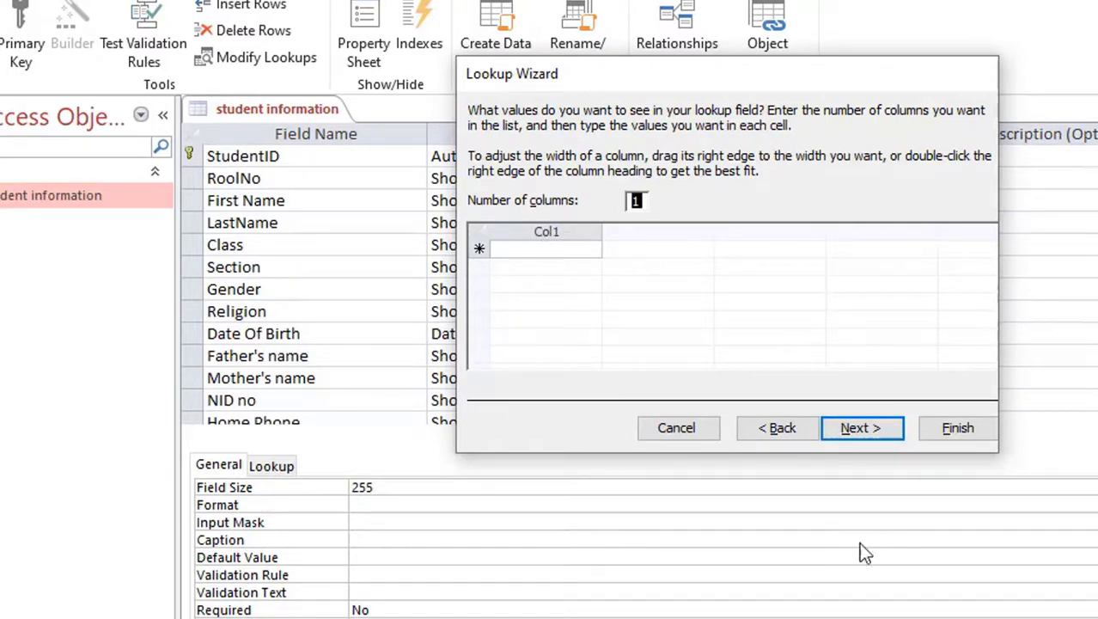
Step: Enter the Class values Pre-Primary, One, Two, Three, Four and Five
{"action": "left_click", "coordinate": [527, 249]}
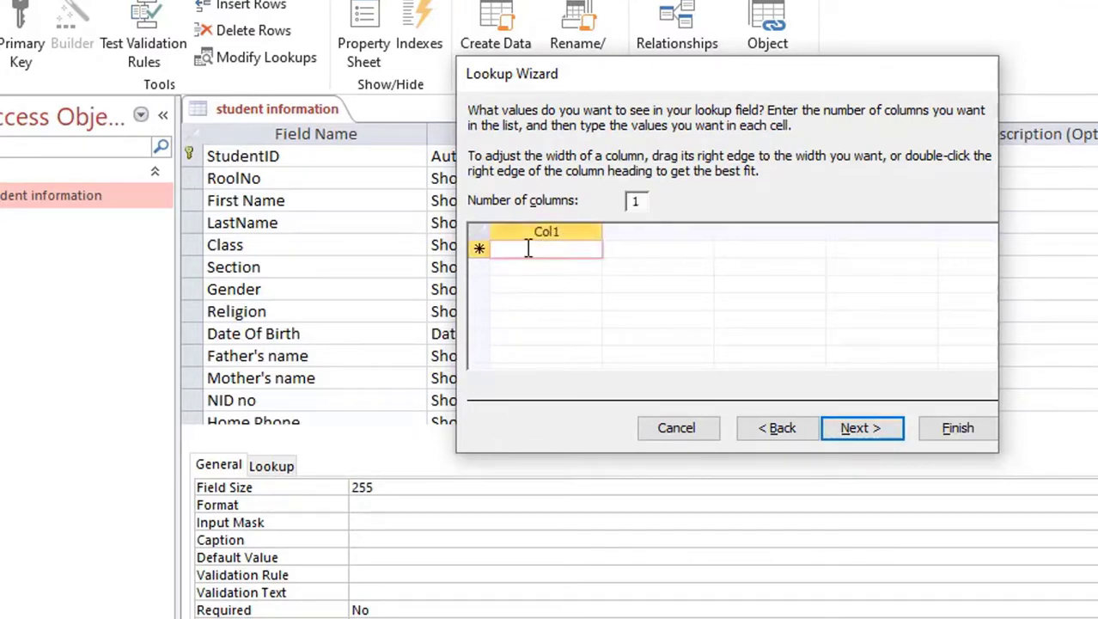
{"action": "type", "text": "Pr"}
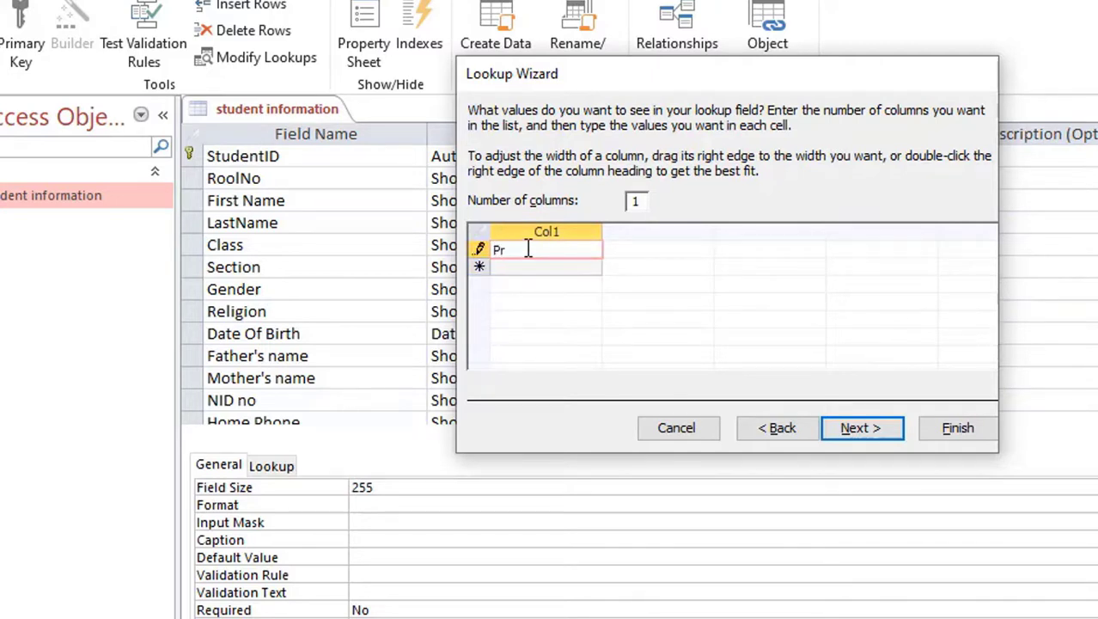
{"action": "type", "text": "e-Primary"}
{"action": "left_click", "coordinate": [536, 269]}
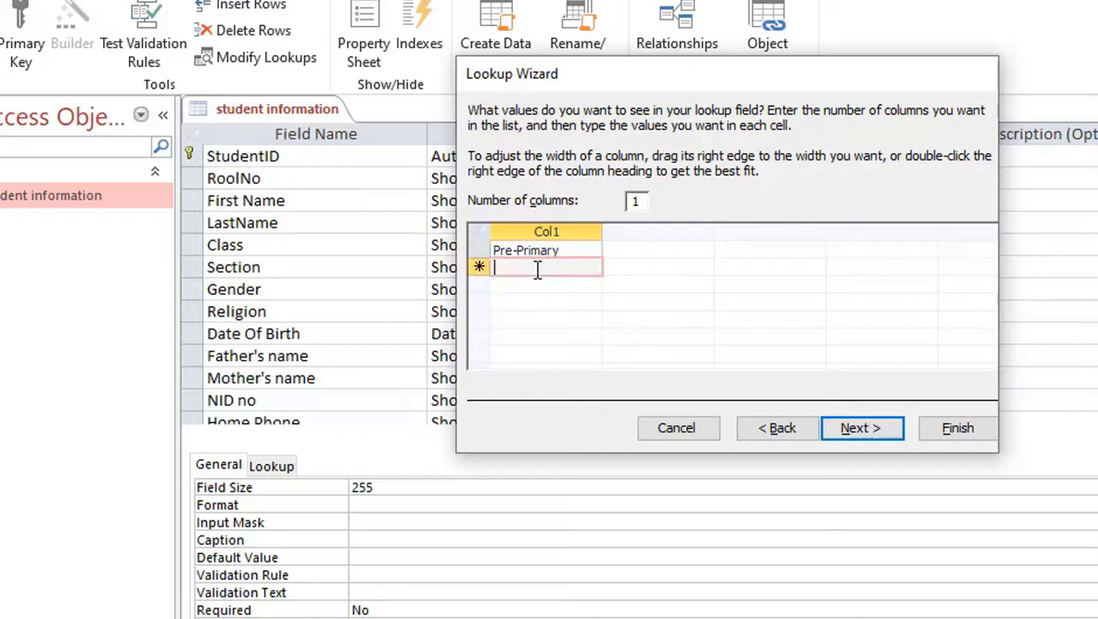
{"action": "type", "text": "One"}
{"action": "left_click", "coordinate": [536, 285]}
{"action": "type", "text": "Two"}
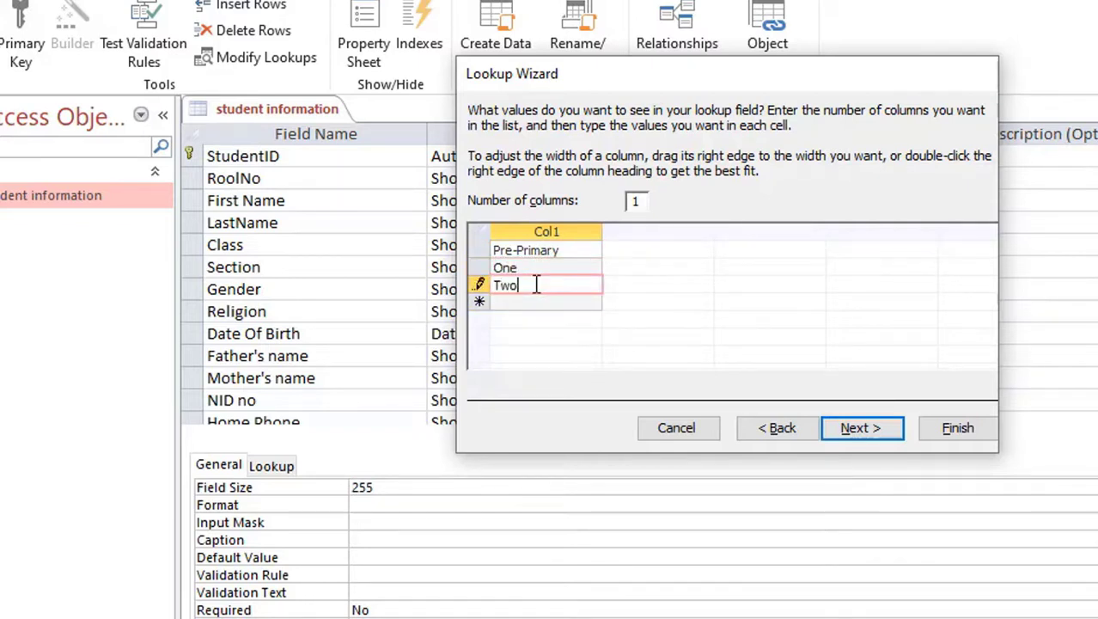
{"action": "left_click", "coordinate": [534, 300]}
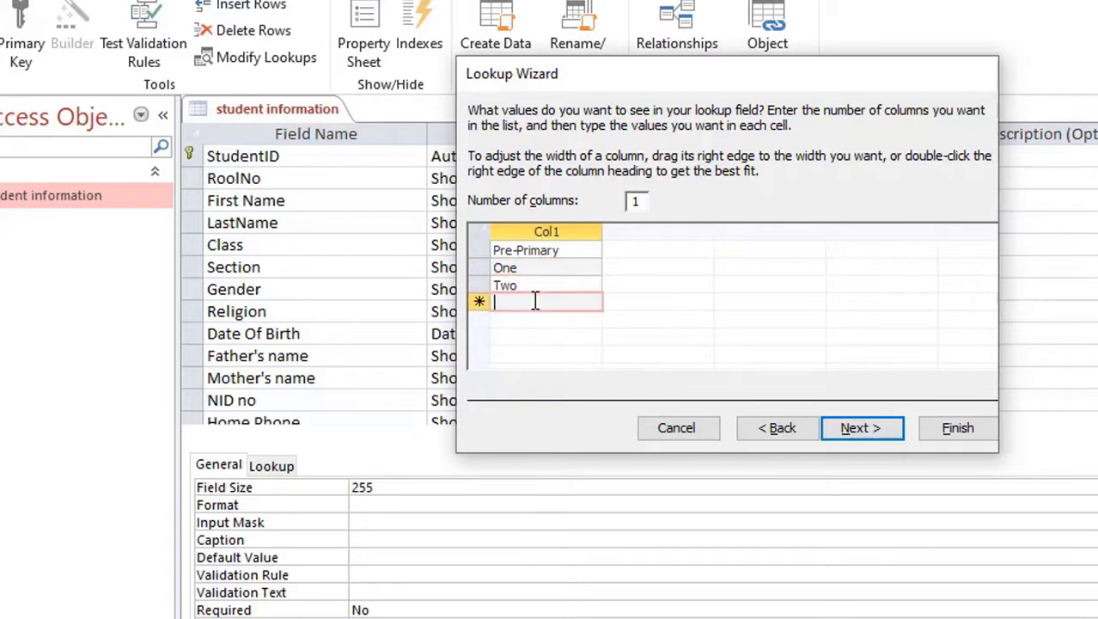
{"action": "type", "text": "Three"}
{"action": "left_click", "coordinate": [534, 317]}
{"action": "type", "text": "Four"}
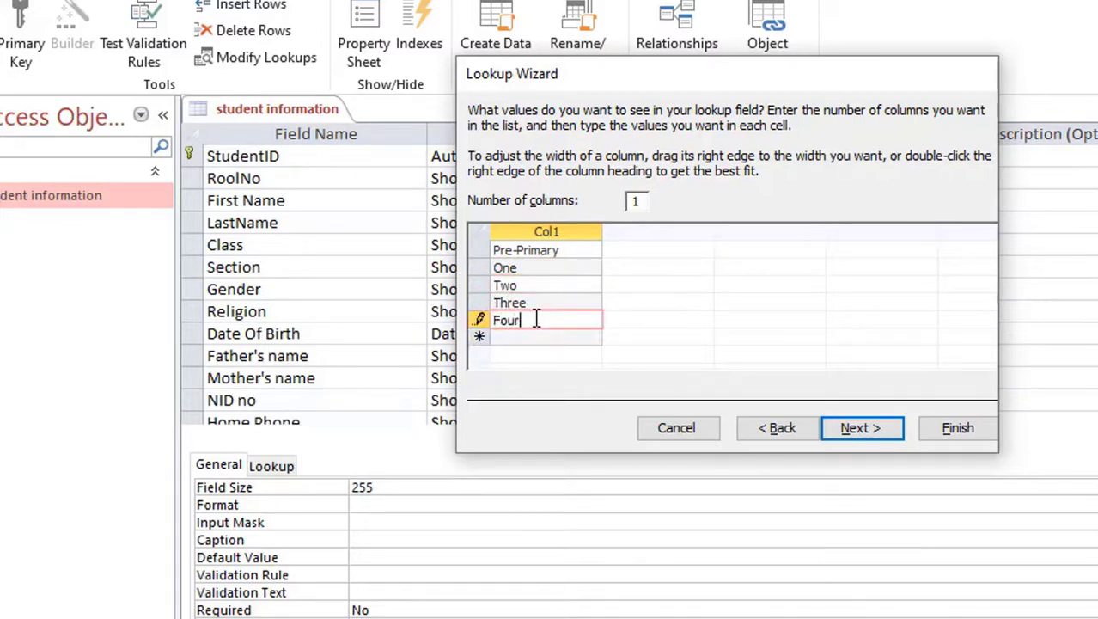
{"action": "left_click", "coordinate": [534, 335]}
{"action": "type", "text": "Five"}
Step: Finish the Class lookup wizard
{"action": "left_click", "coordinate": [829, 434]}
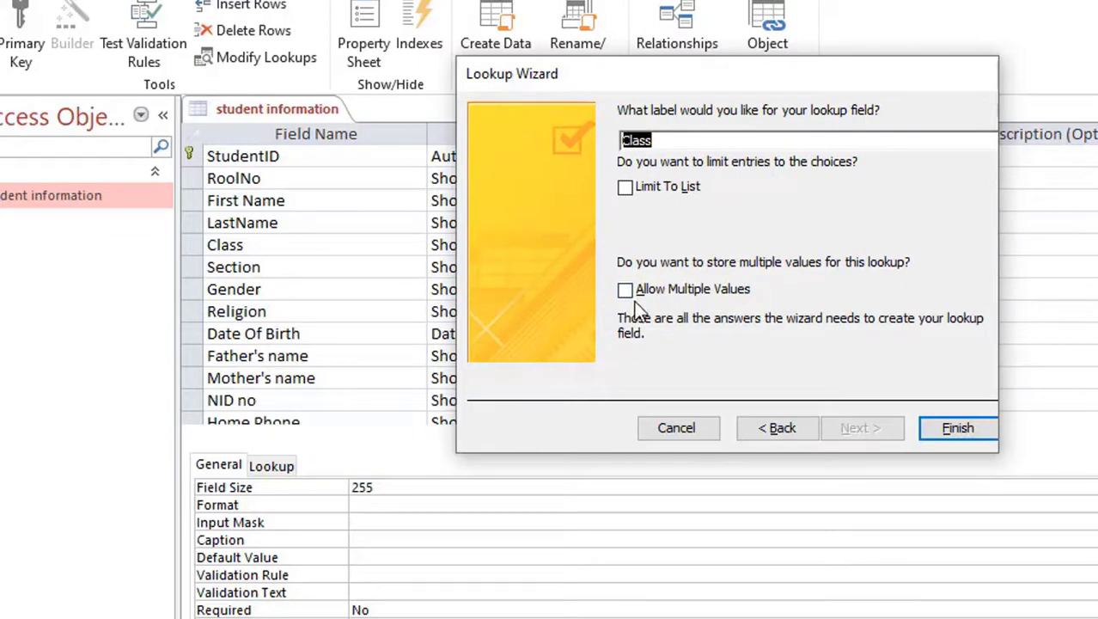
{"action": "left_click", "coordinate": [954, 425]}
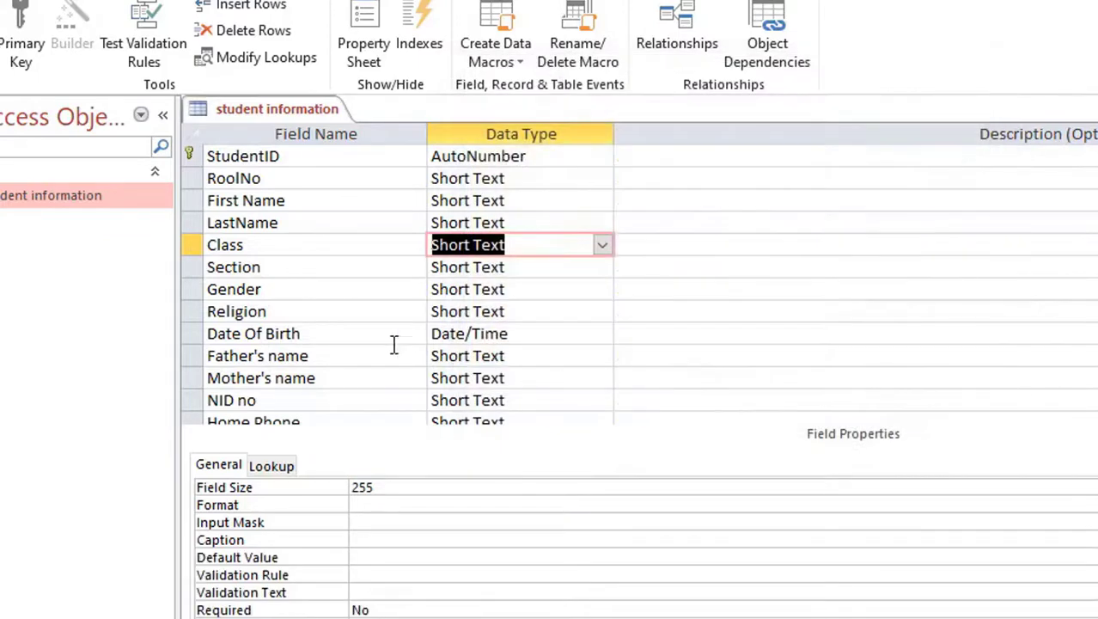
{"action": "left_click", "coordinate": [295, 275]}
{"action": "left_click", "coordinate": [574, 273]}
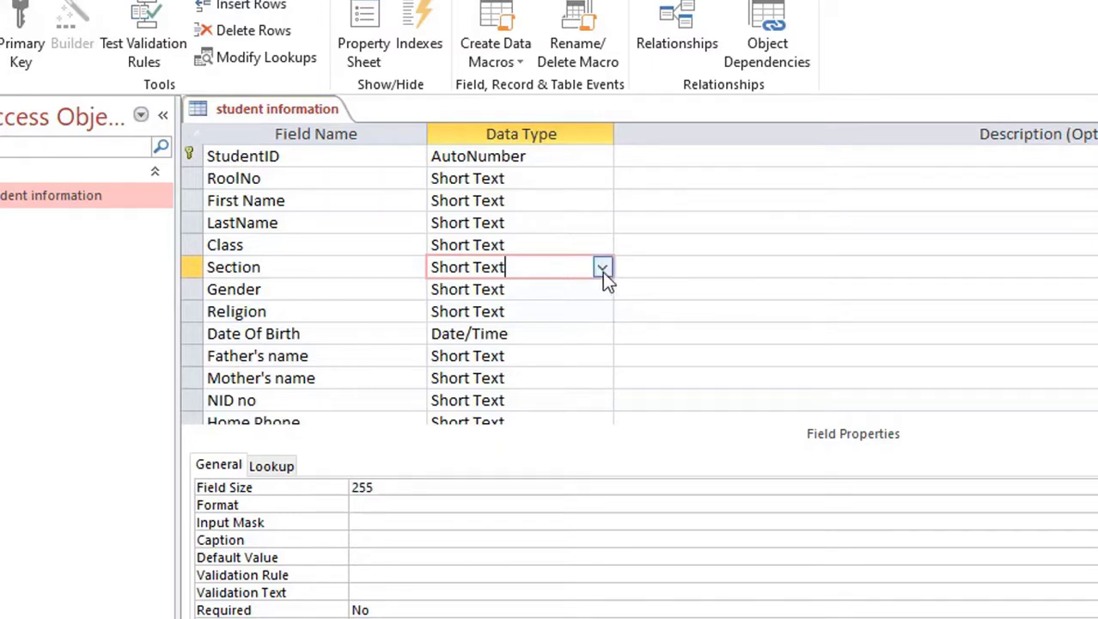
Step: Start a Lookup Wizard for Section, choosing to type in the values
{"action": "left_click", "coordinate": [603, 269]}
{"action": "left_click", "coordinate": [532, 555]}
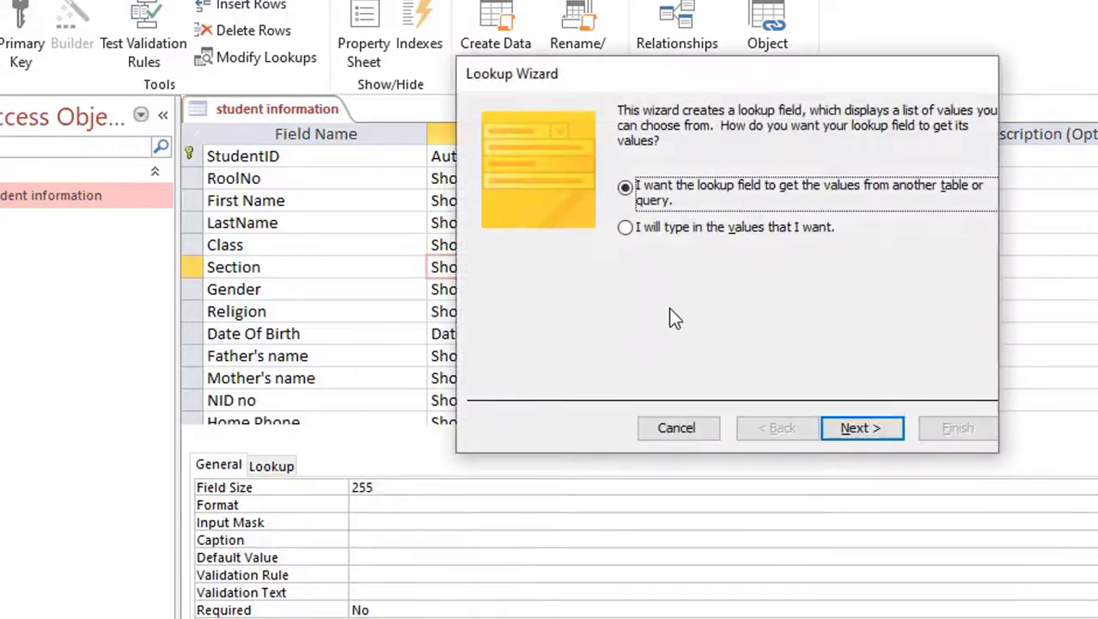
{"action": "left_click", "coordinate": [625, 229]}
{"action": "left_click", "coordinate": [851, 427]}
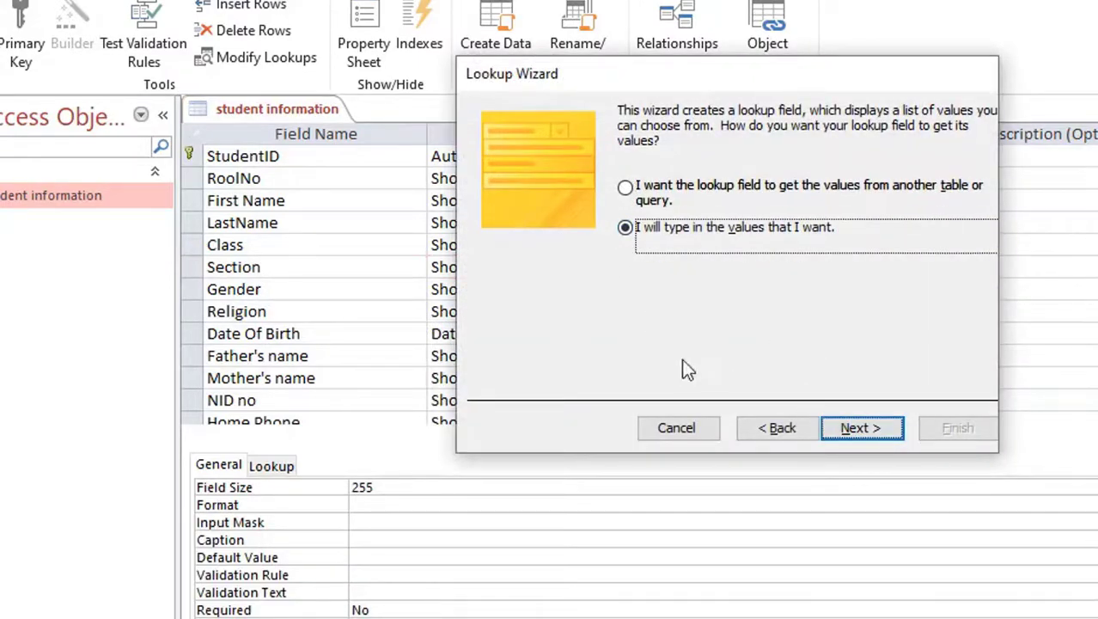
Step: Enter the Section values Section-A, Section-B and Section-C
{"action": "left_click", "coordinate": [527, 249]}
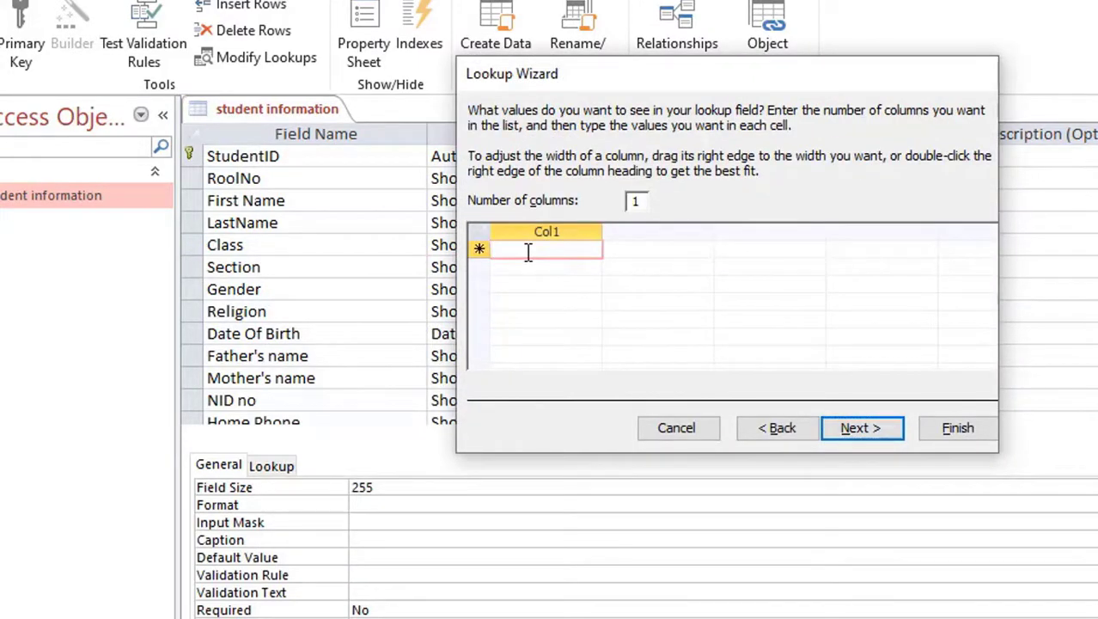
{"action": "type", "text": "SE"}
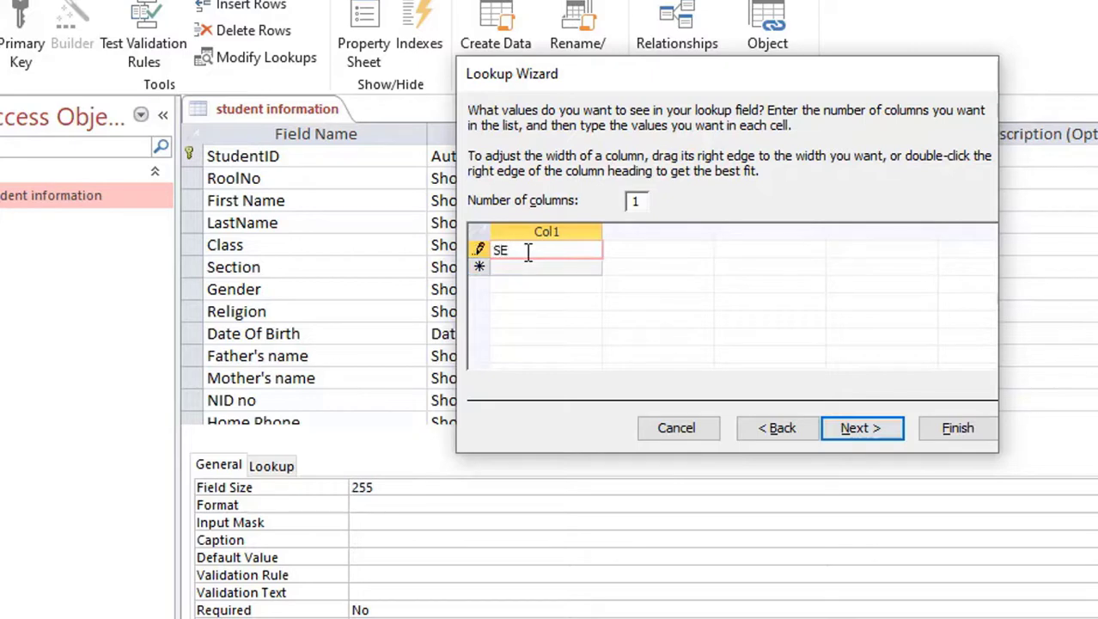
{"action": "type", "text": "ection"}
{"action": "type", "text": "-A"}
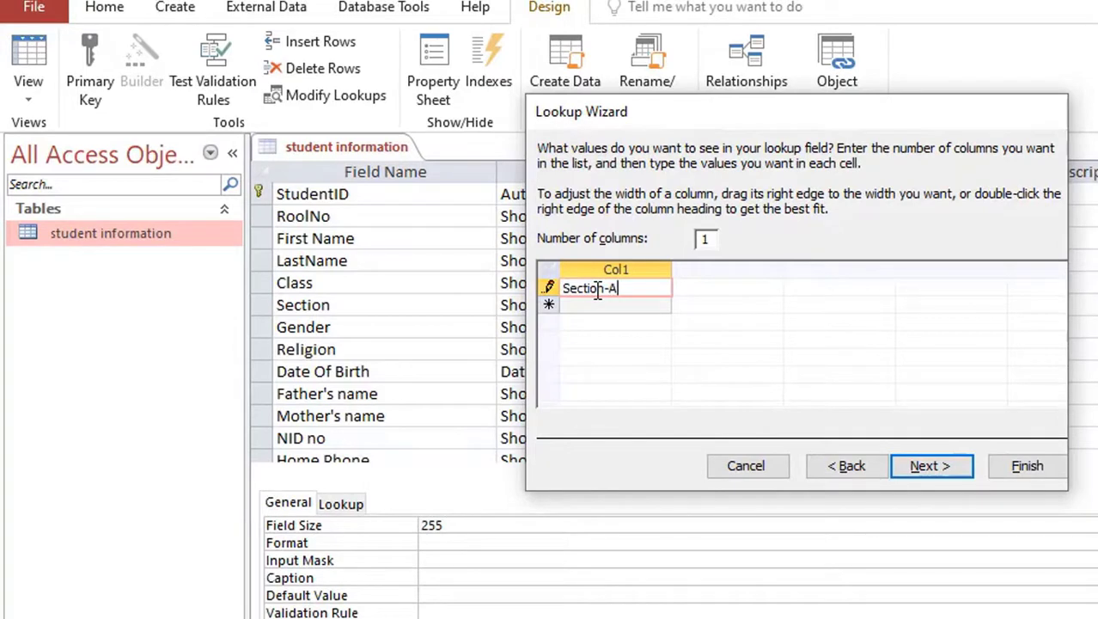
{"action": "left_click_drag", "start_coordinate": [621, 289], "coordinate": [559, 293]}
{"action": "key", "text": "ctrl+c"}
{"action": "left_click", "coordinate": [584, 310]}
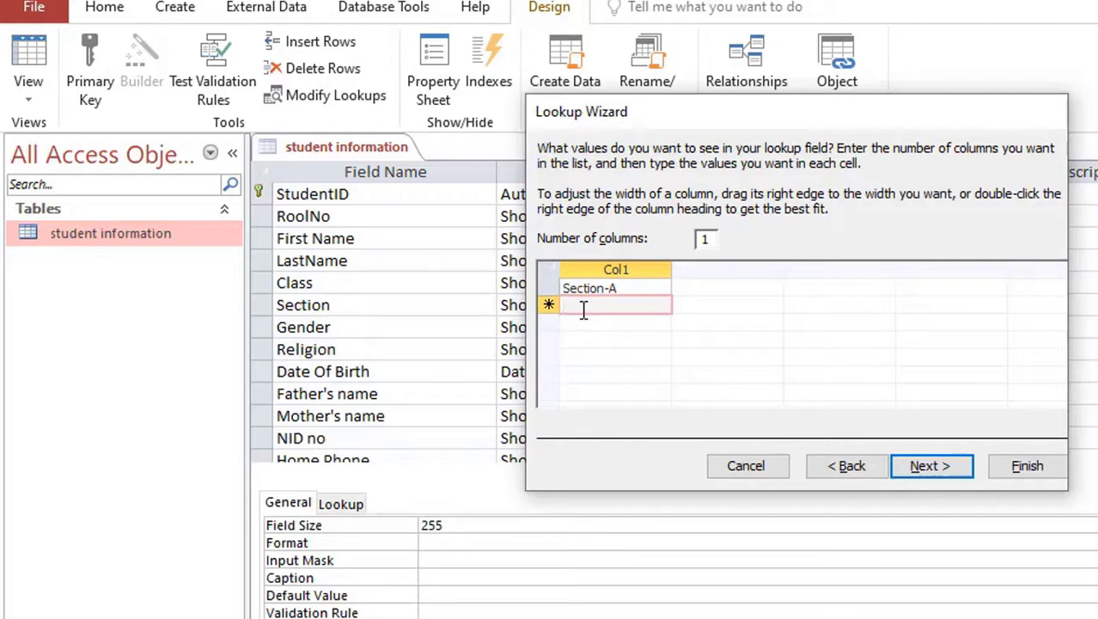
{"action": "key", "text": "ctrl+v"}
{"action": "left_click", "coordinate": [582, 322]}
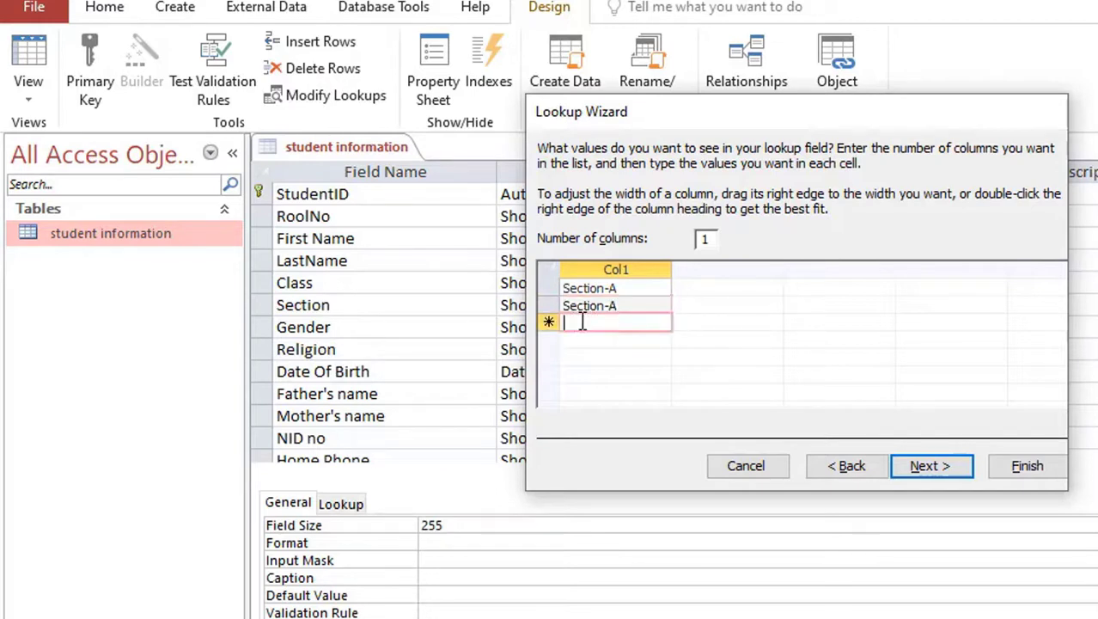
{"action": "key", "text": "ctrl+v"}
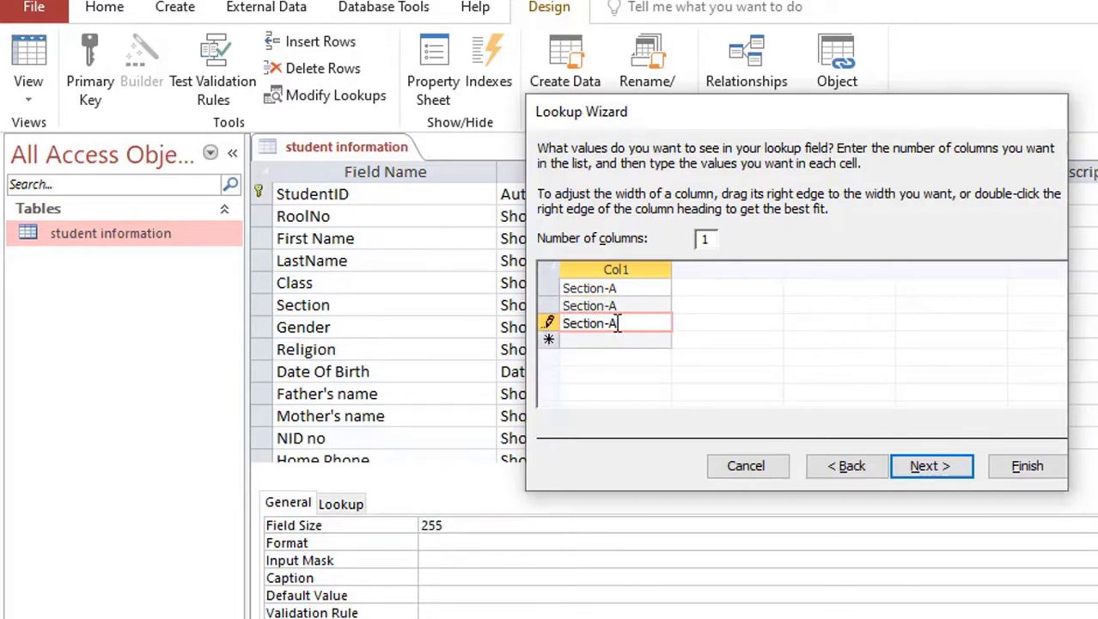
{"action": "type", "text": "C"}
{"action": "left_click", "coordinate": [627, 306]}
{"action": "type", "text": "="}
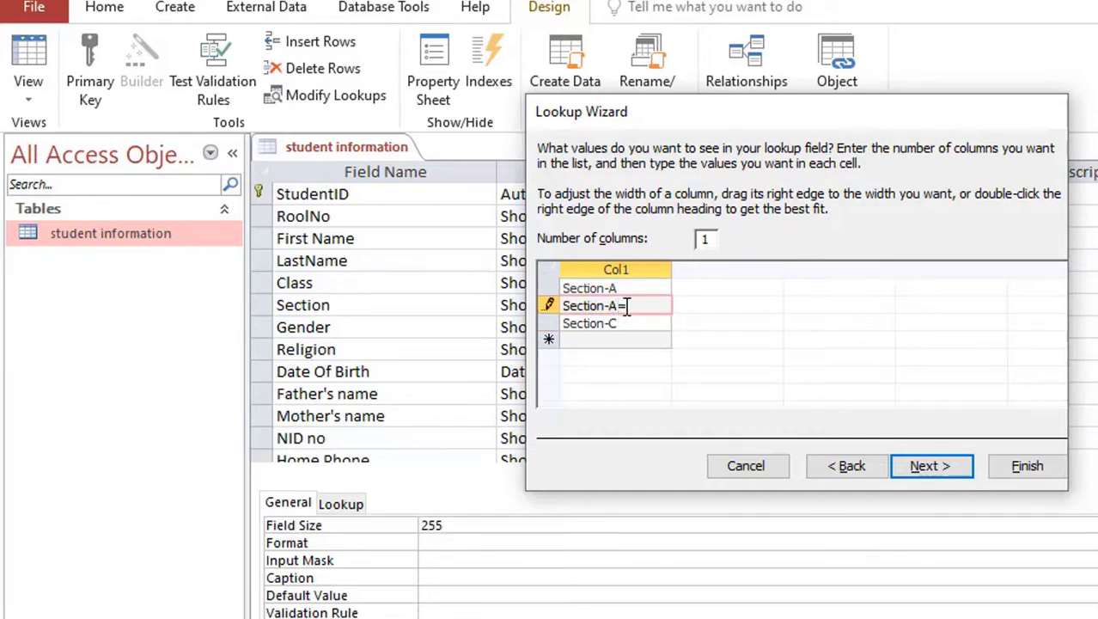
{"action": "key", "text": "BackSpace"}
{"action": "type", "text": "B"}
Step: Finish the Section lookup with the label Section
{"action": "left_click", "coordinate": [949, 469]}
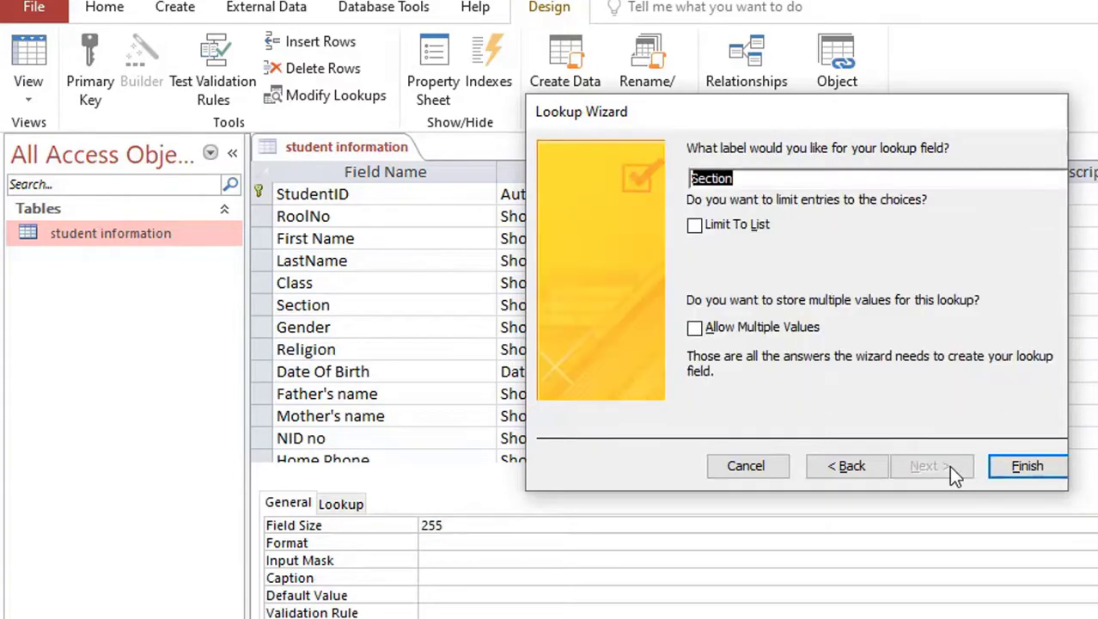
{"action": "left_click", "coordinate": [730, 334]}
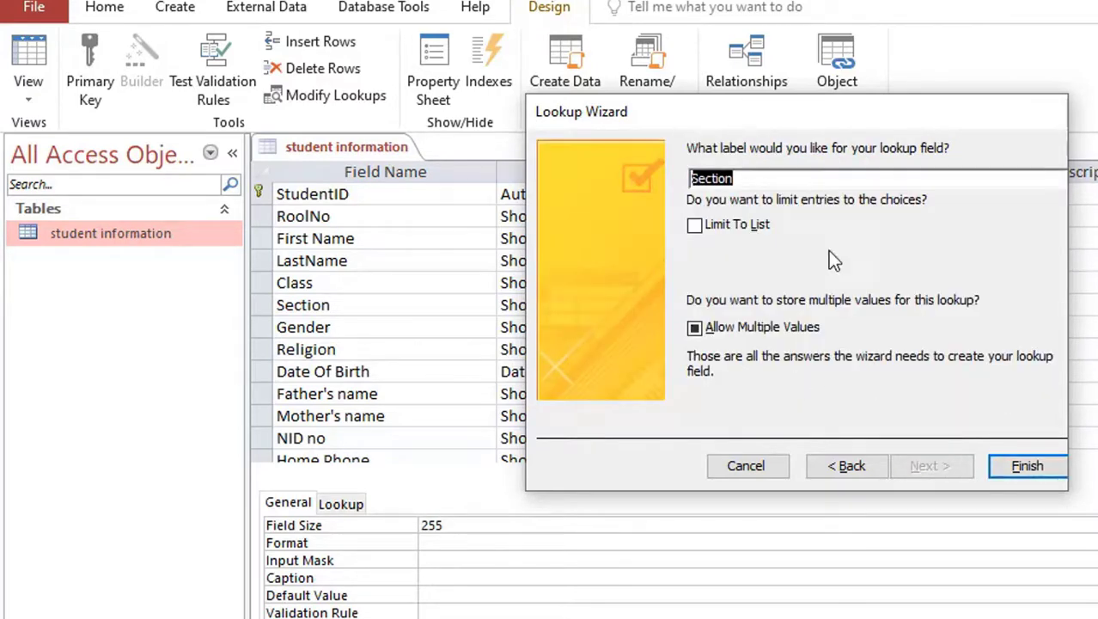
{"action": "left_click", "coordinate": [1026, 469]}
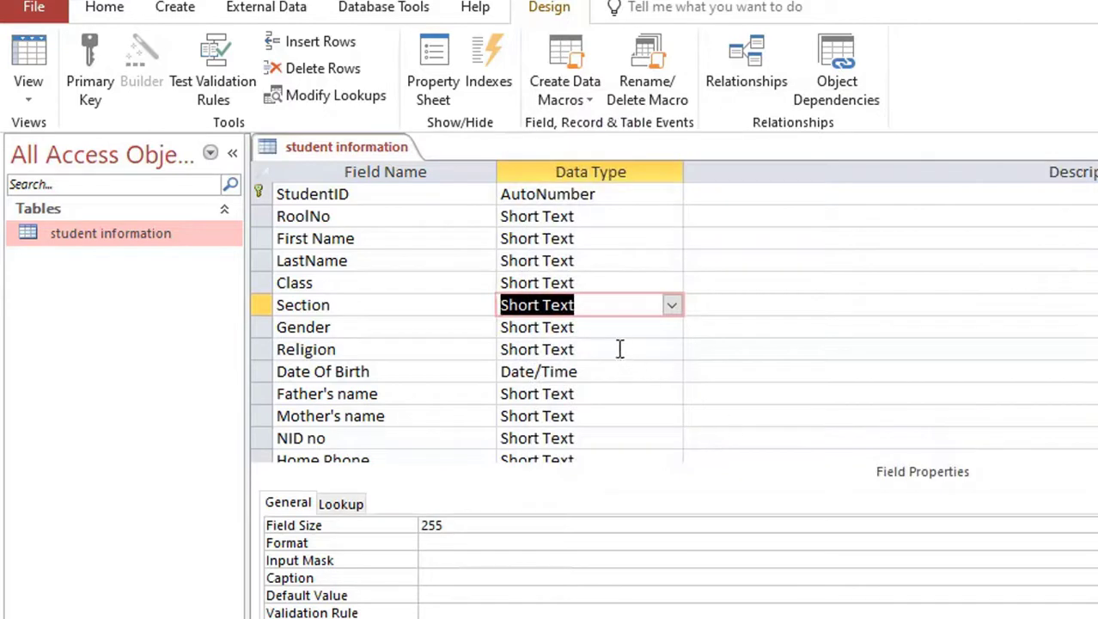
{"action": "left_click", "coordinate": [428, 327]}
{"action": "left_click", "coordinate": [612, 326]}
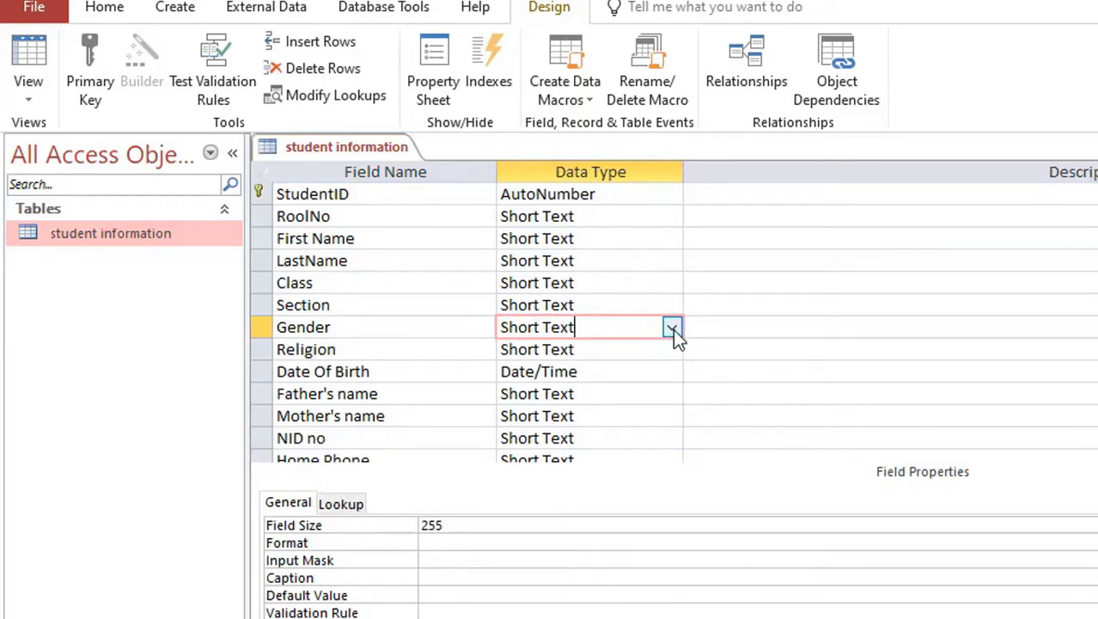
Step: Start a Lookup Wizard for Gender, choosing to type in the values
{"action": "left_click", "coordinate": [671, 328]}
{"action": "left_click", "coordinate": [563, 614]}
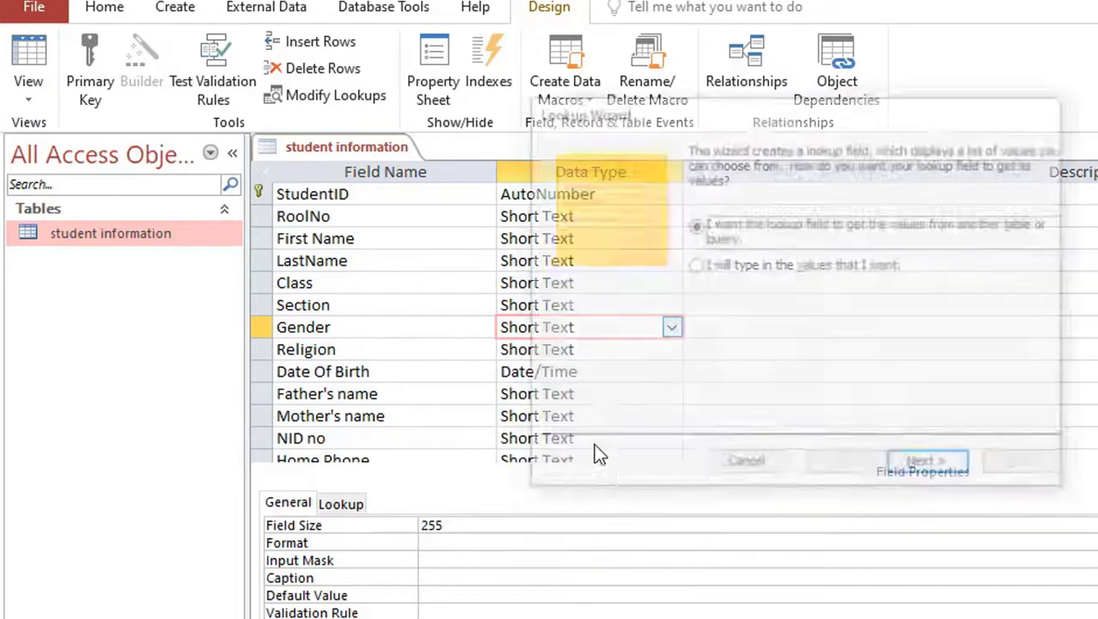
{"action": "left_click", "coordinate": [695, 265]}
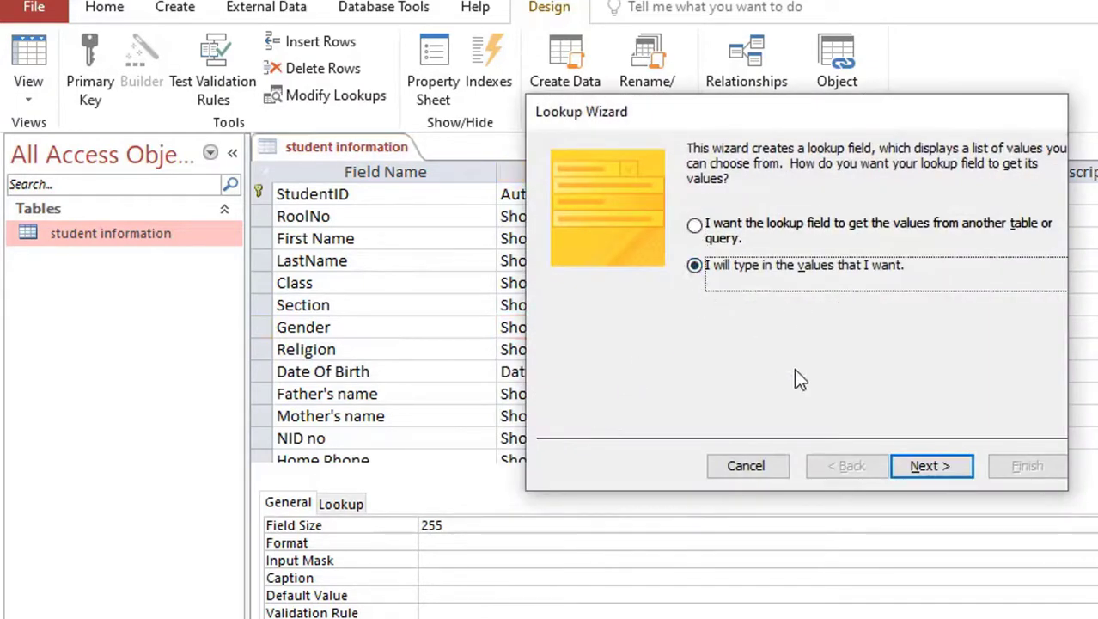
{"action": "left_click", "coordinate": [915, 466]}
Step: Enter the Gender values Male, Female and Others, then advance to labelling
{"action": "left_click", "coordinate": [625, 290]}
{"action": "type", "text": "Male"}
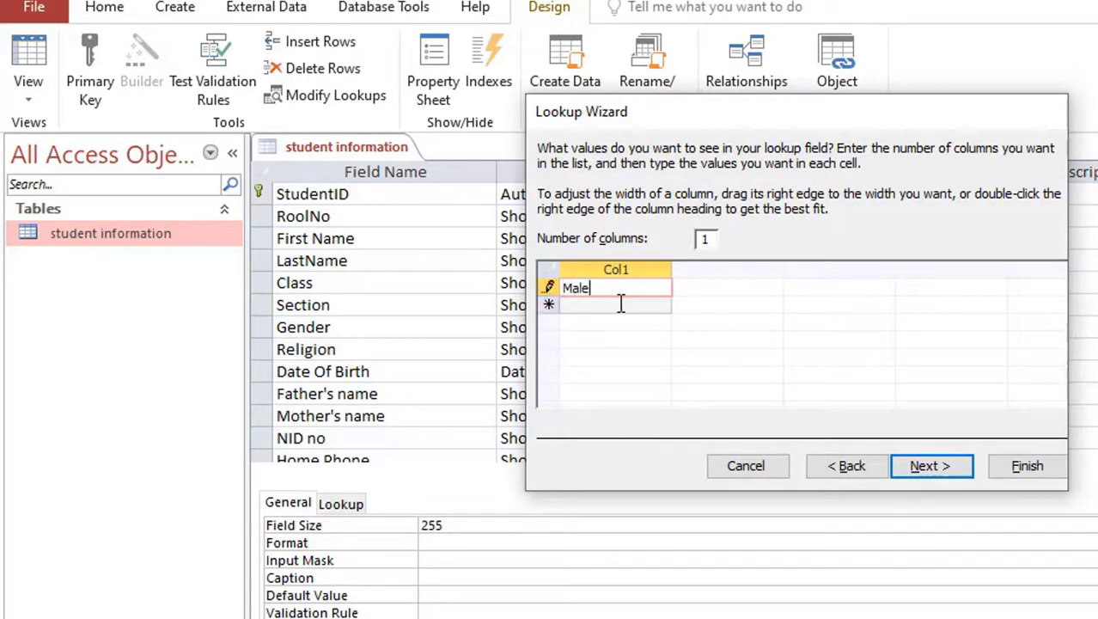
{"action": "left_click", "coordinate": [620, 304]}
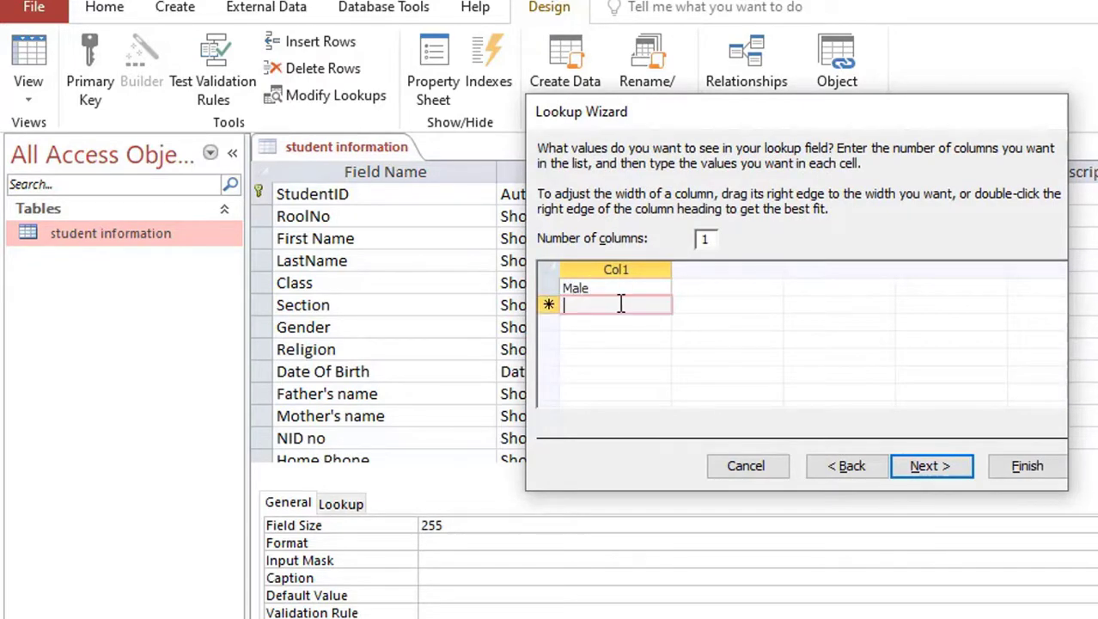
{"action": "type", "text": "Fe,a"}
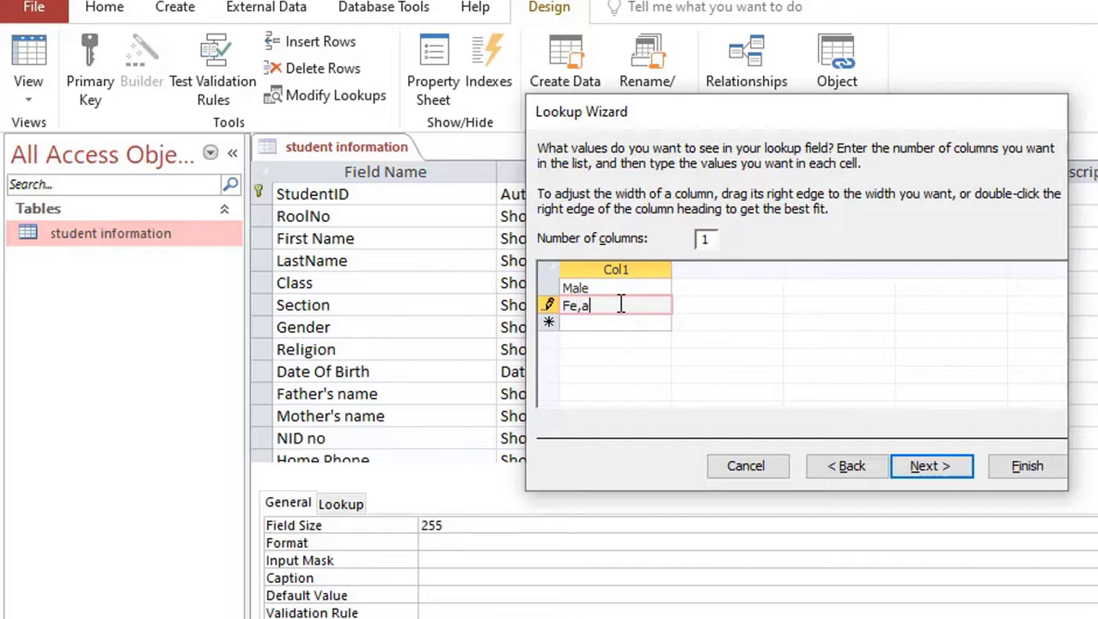
{"action": "key", "text": "BackSpace"}
{"action": "key", "text": "BackSpace"}
{"action": "type", "text": "male"}
{"action": "left_click", "coordinate": [623, 322]}
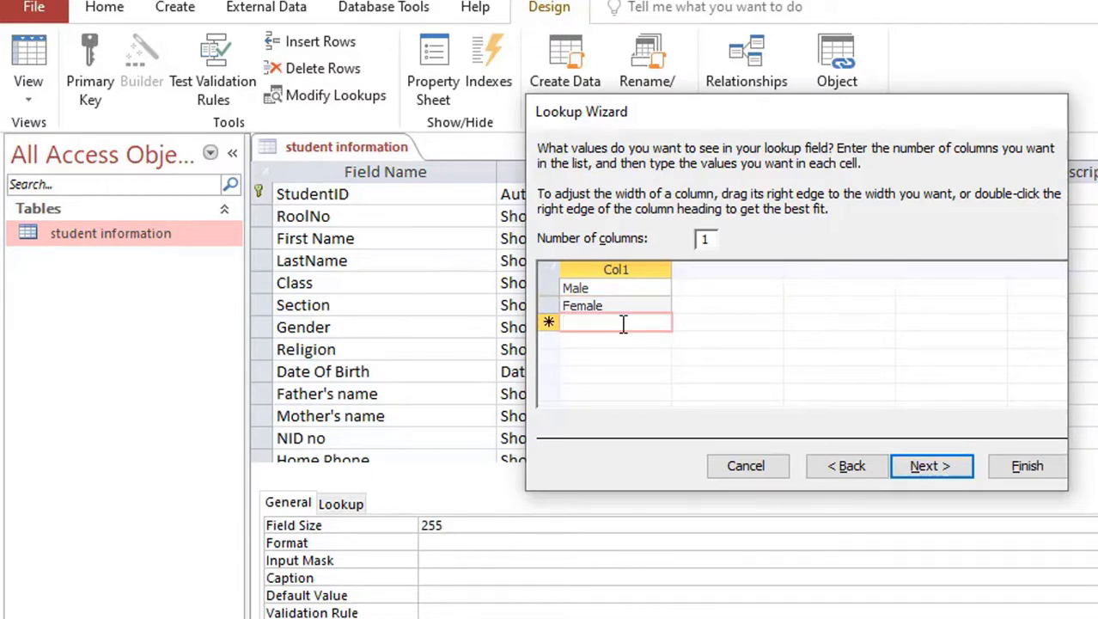
{"action": "type", "text": "Others"}
{"action": "left_click", "coordinate": [925, 470]}
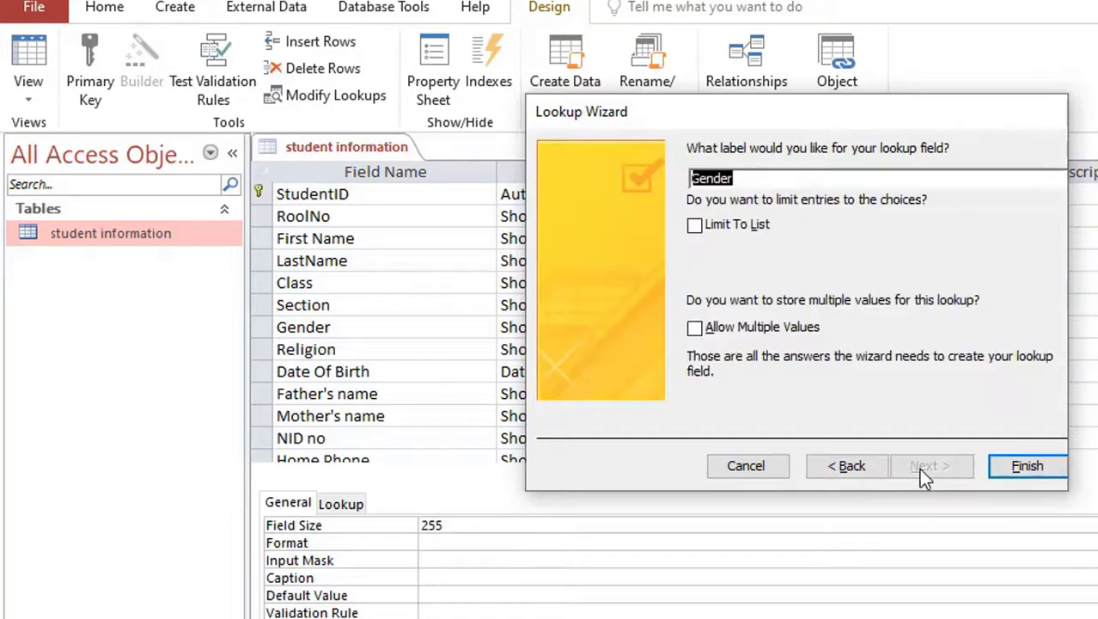
Step: Finish the Gender lookup and start a typed-value Lookup Wizard for Religion
{"action": "left_click", "coordinate": [1027, 469]}
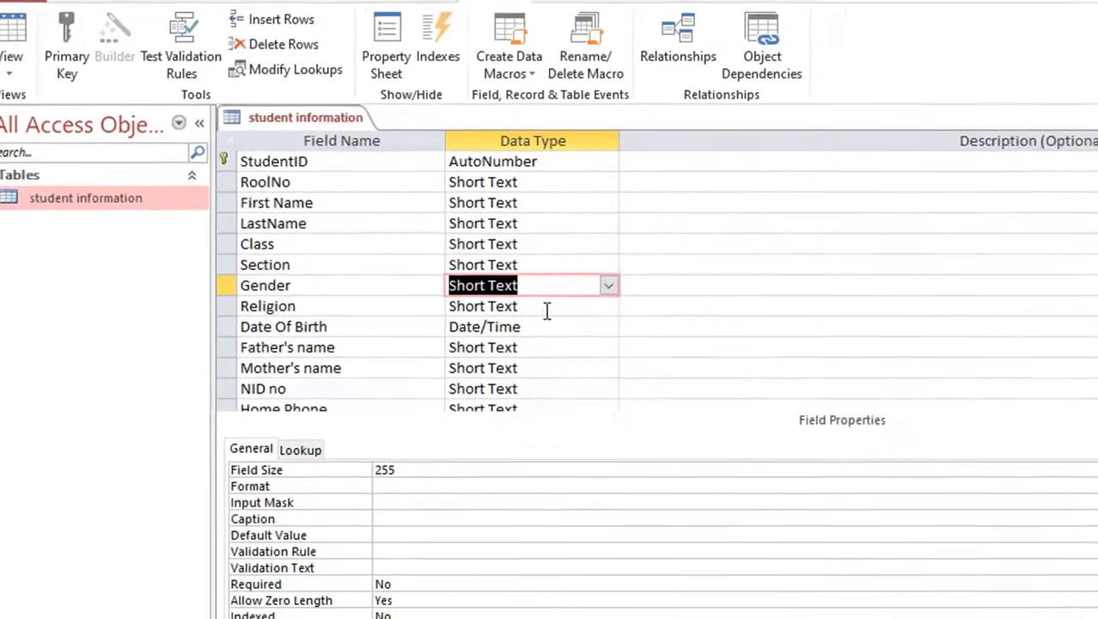
{"action": "left_click", "coordinate": [606, 355]}
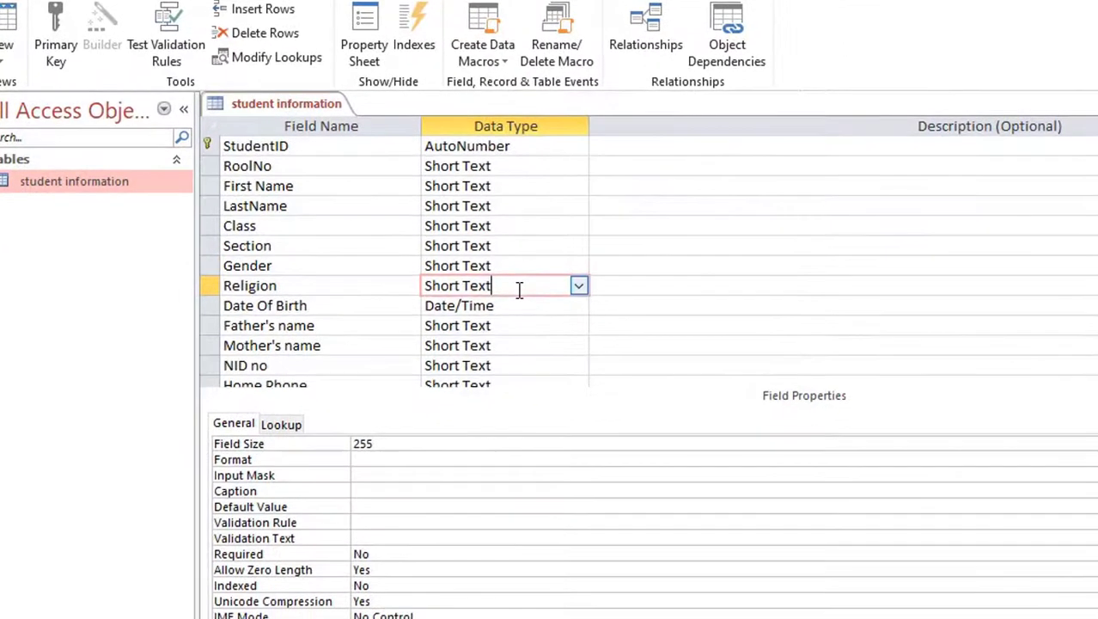
{"action": "left_click", "coordinate": [578, 285]}
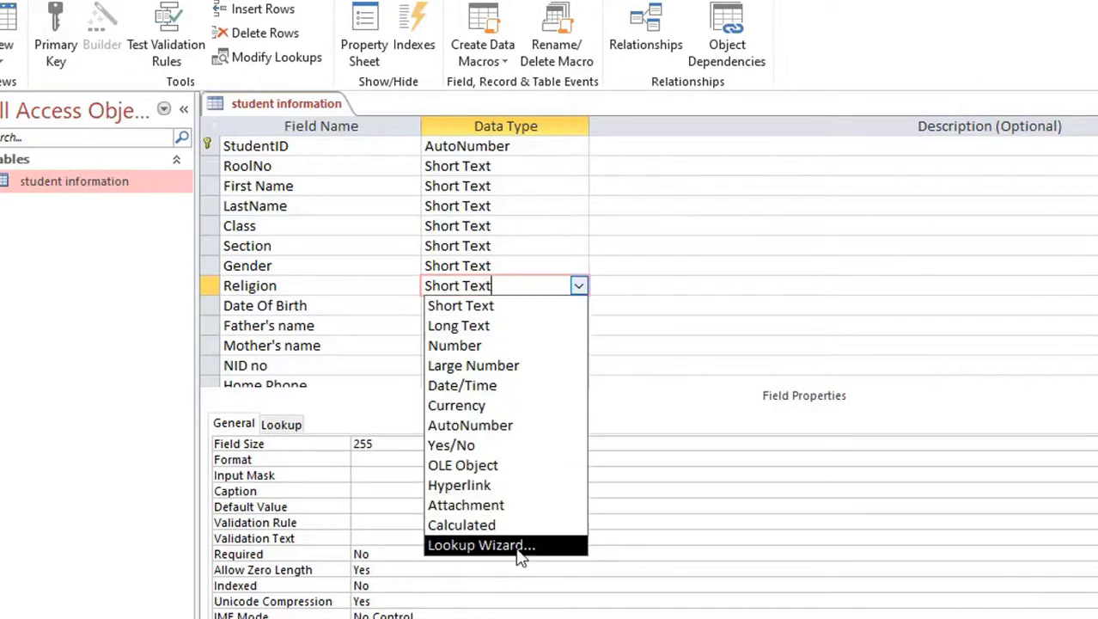
{"action": "left_click", "coordinate": [481, 545]}
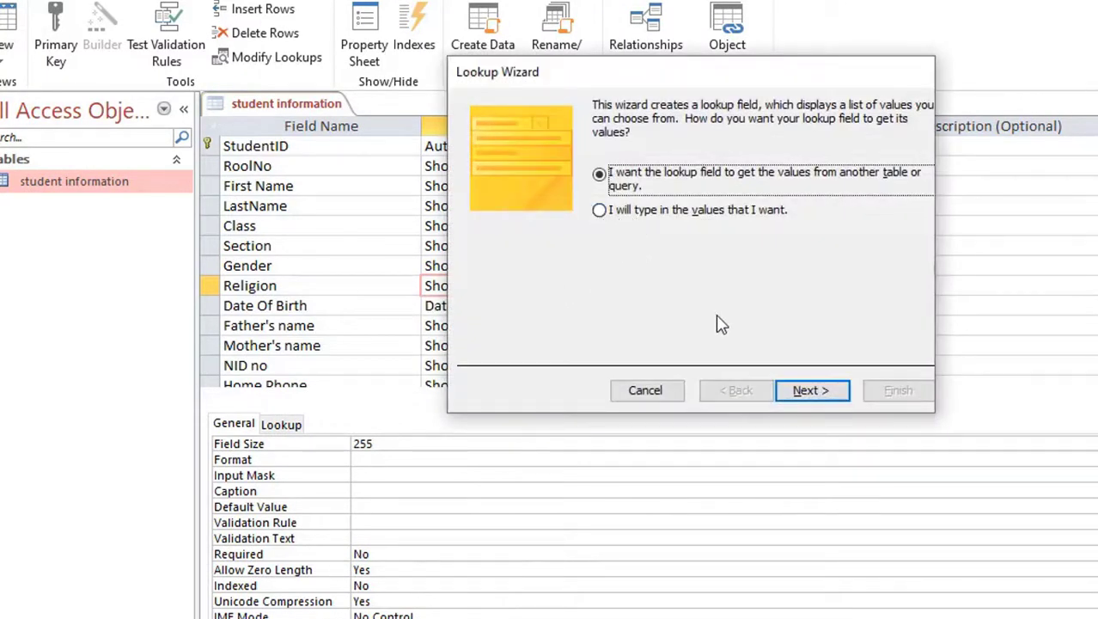
{"action": "left_click", "coordinate": [599, 209]}
{"action": "left_click", "coordinate": [812, 392]}
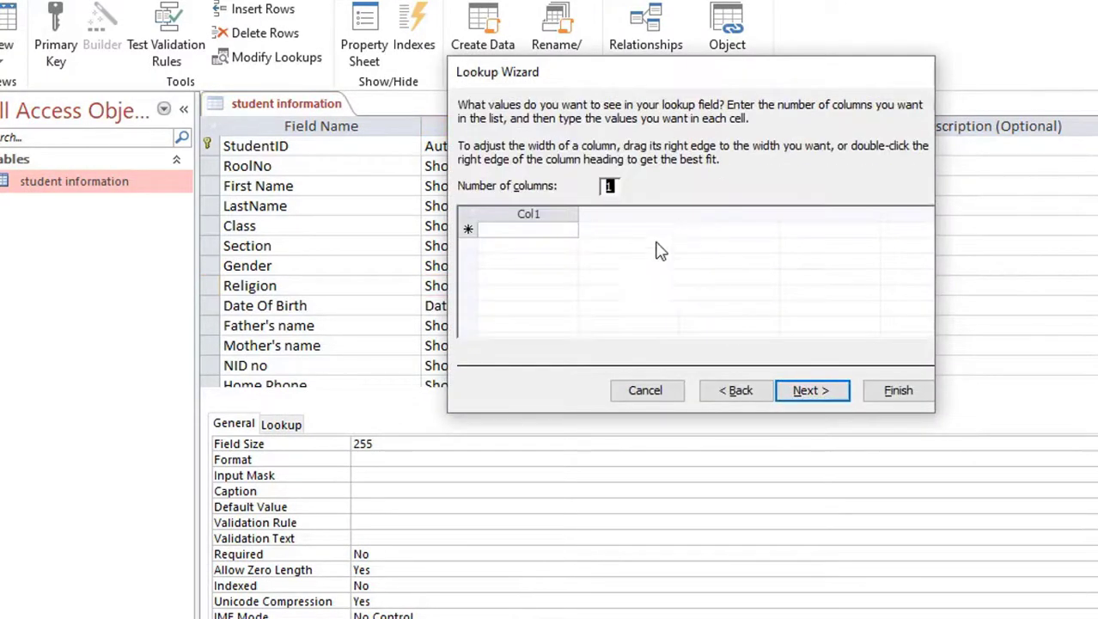
Step: Enter Islam and Hindu as Religion values and finish the wizard
{"action": "left_click", "coordinate": [558, 228]}
{"action": "type", "text": "Islam"}
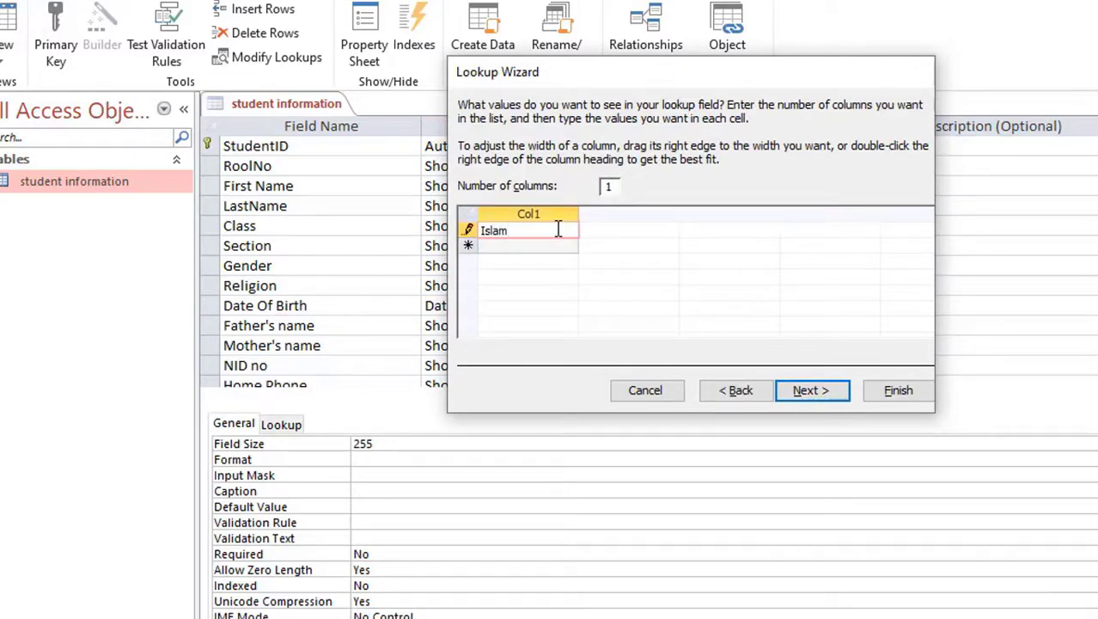
{"action": "left_click", "coordinate": [542, 248]}
{"action": "type", "text": "Hindu"}
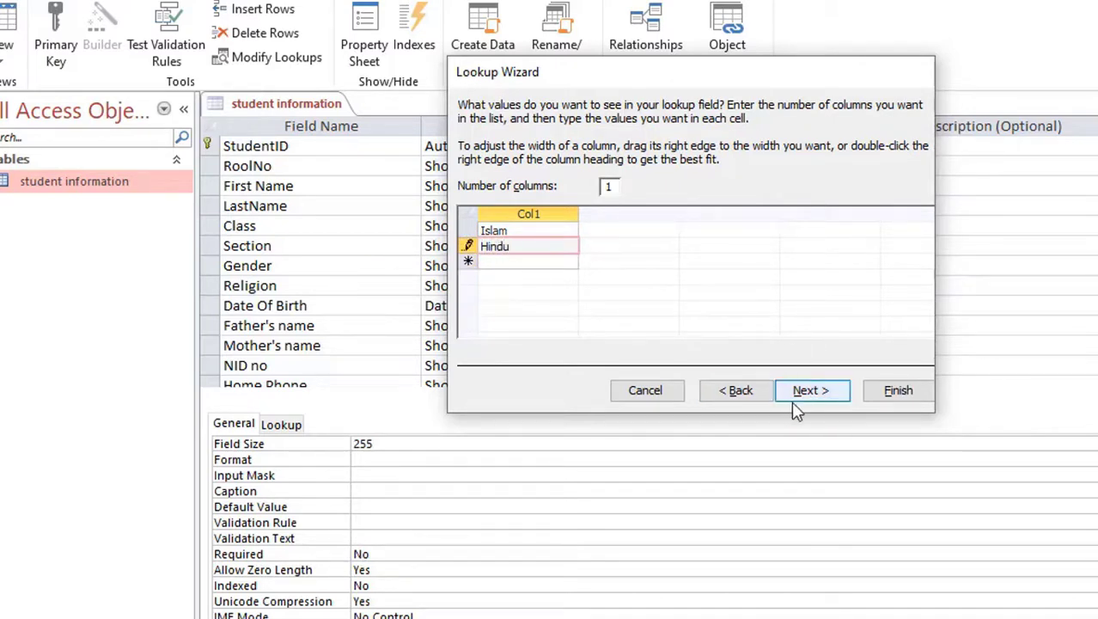
{"action": "left_click", "coordinate": [827, 394]}
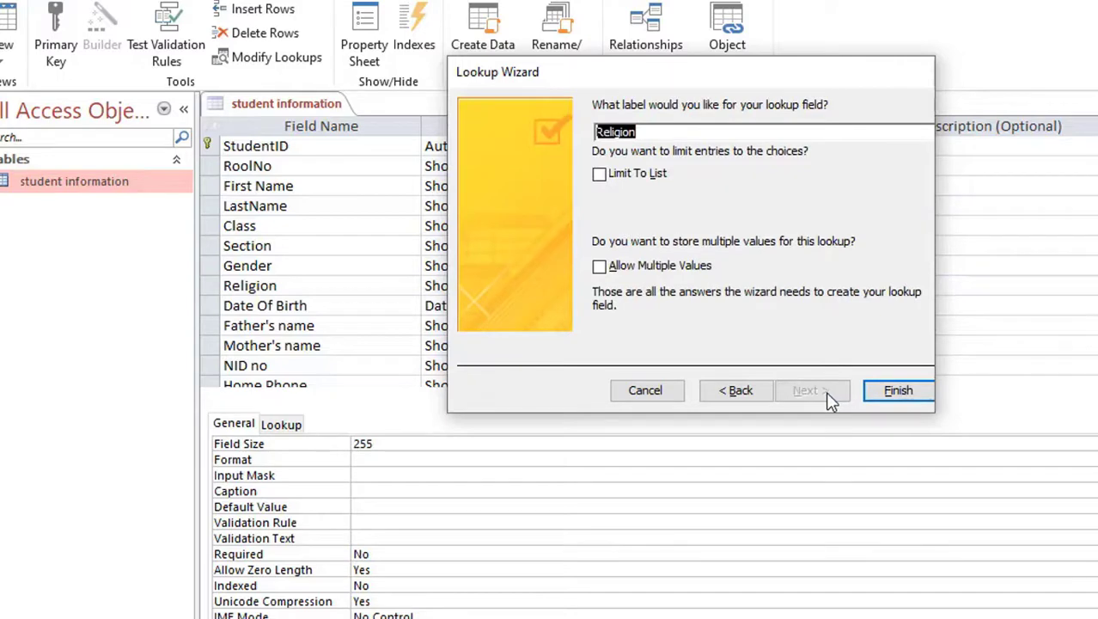
{"action": "left_click", "coordinate": [899, 388]}
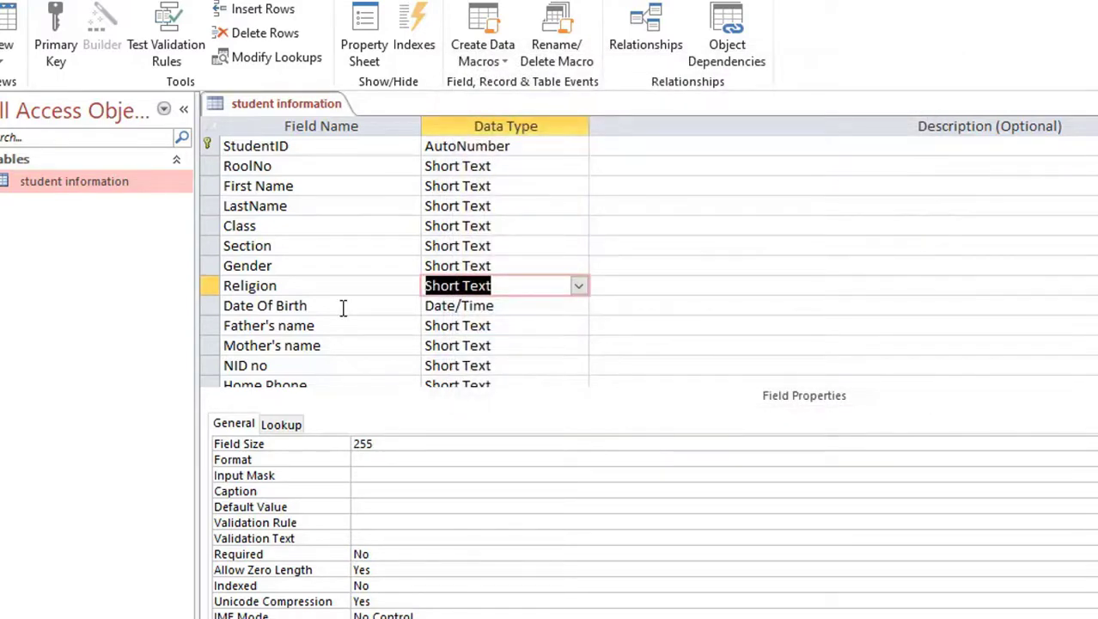
{"action": "left_click", "coordinate": [342, 307]}
Step: Select the Date Of Birth data type cell to show its Field Properties
{"action": "left_click", "coordinate": [534, 309]}
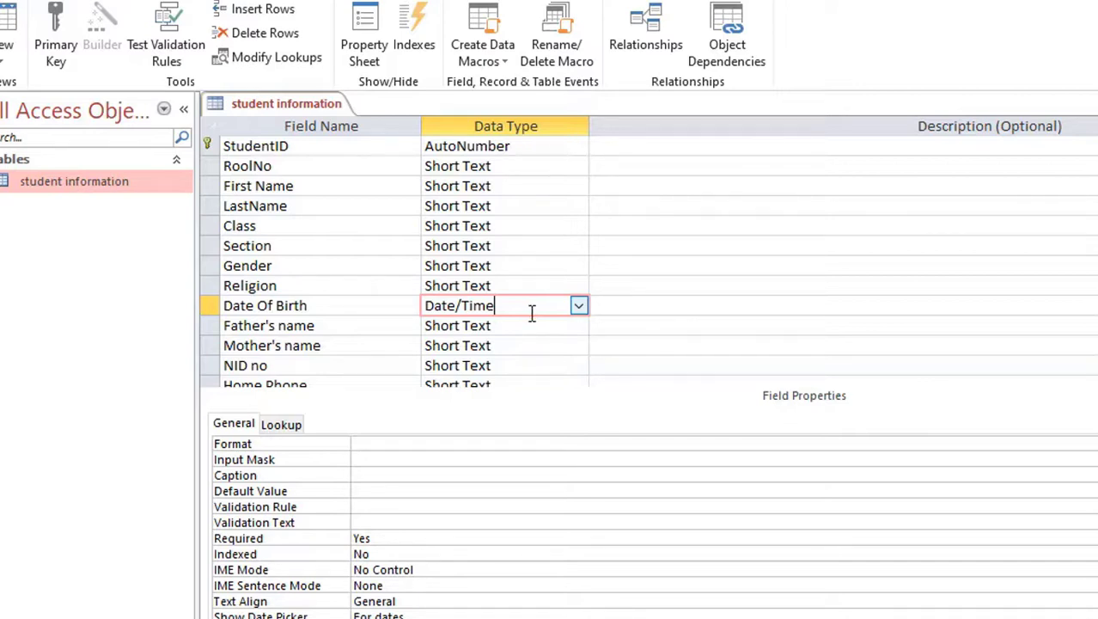
Step: Set Date Of Birth's Validation Rule to <#1/1/2015# with text 'Please Enterd Date Of Birth Before 01/01/2015'
{"action": "left_click", "coordinate": [333, 306]}
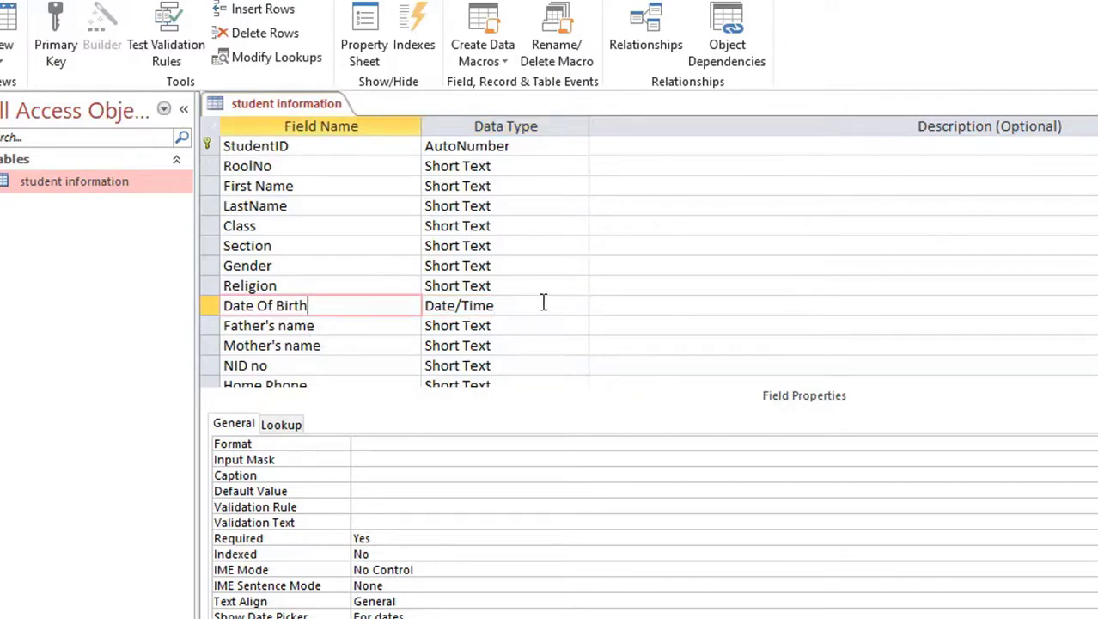
{"action": "left_click", "coordinate": [536, 306]}
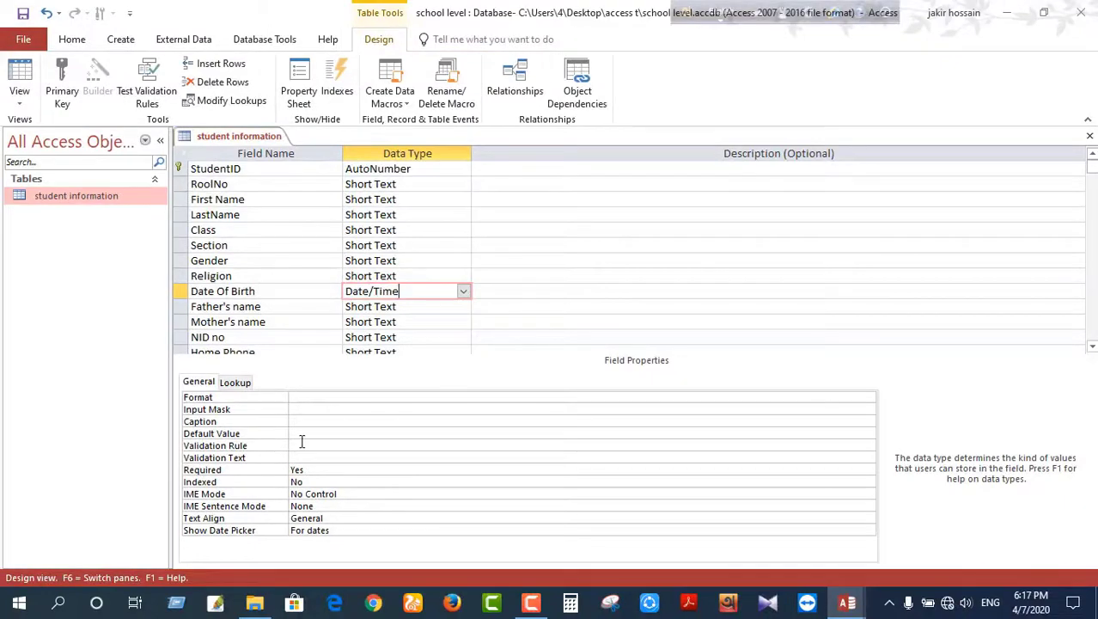
{"action": "left_click", "coordinate": [299, 443]}
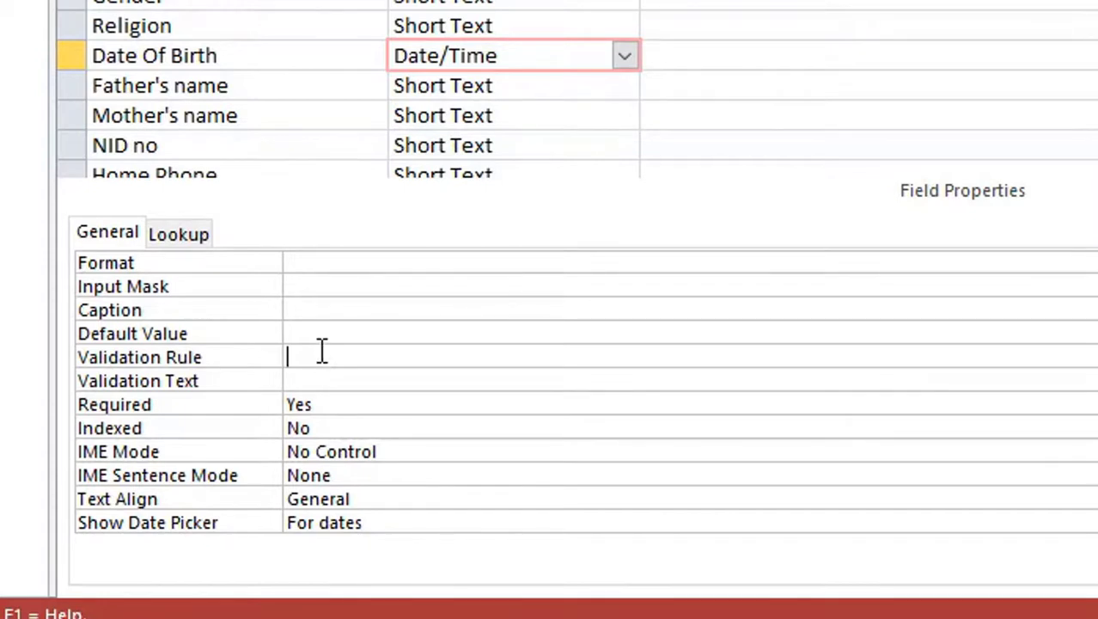
{"action": "type", "text": "<#1/1/2015#"}
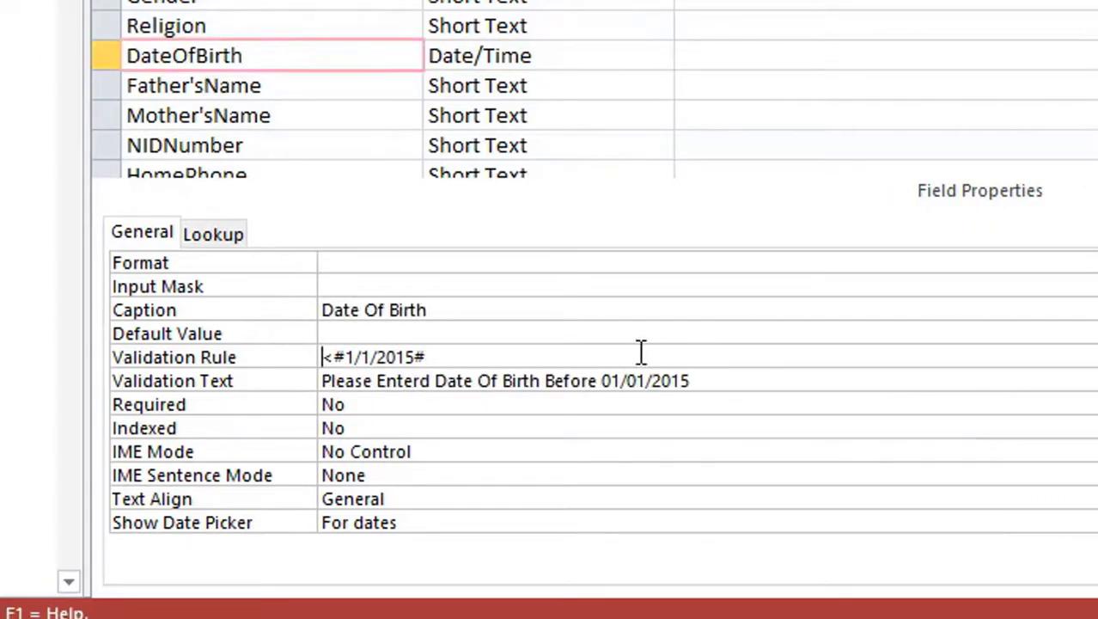
{"action": "left_click_drag", "start_coordinate": [691, 380], "coordinate": [293, 381]}
{"action": "key", "text": "ctrl+c"}
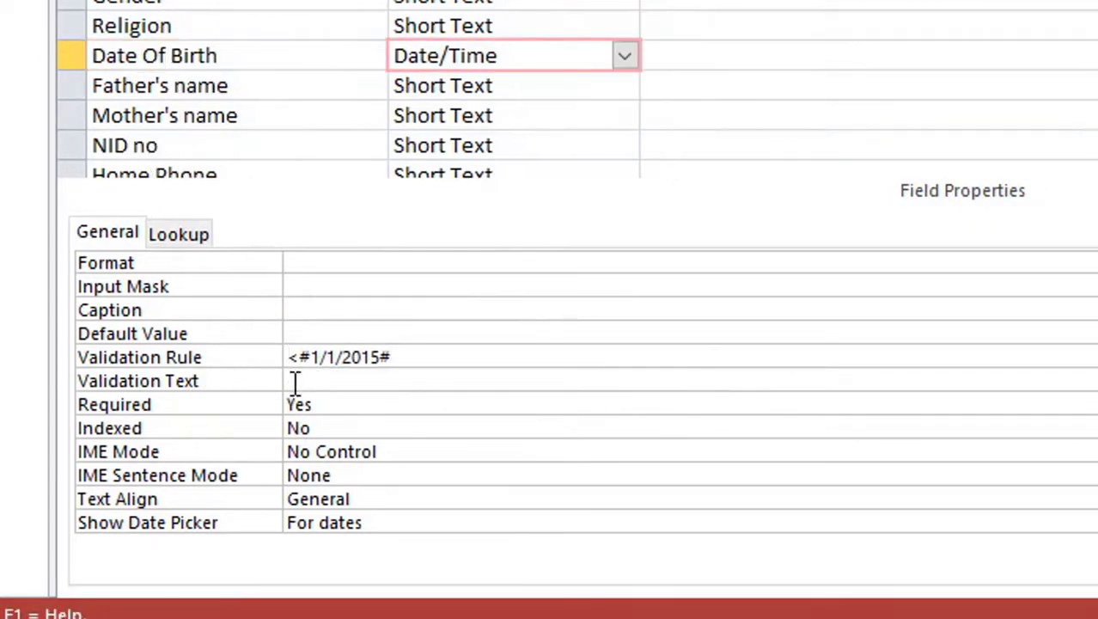
{"action": "left_click", "coordinate": [292, 382]}
{"action": "key", "text": "ctrl+v"}
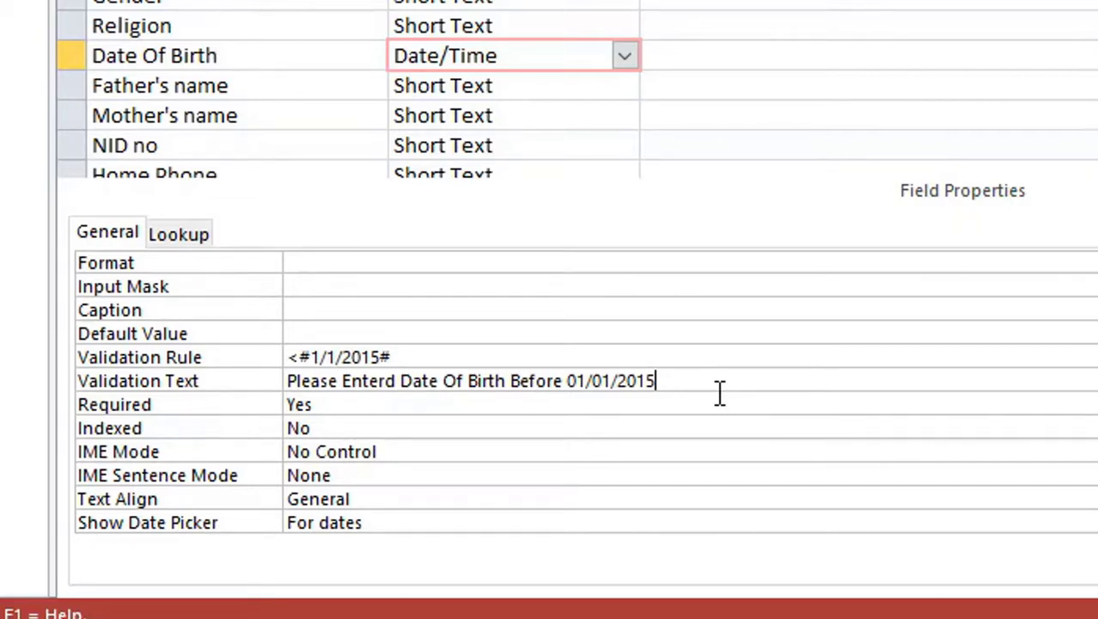
{"action": "left_click", "coordinate": [543, 88]}
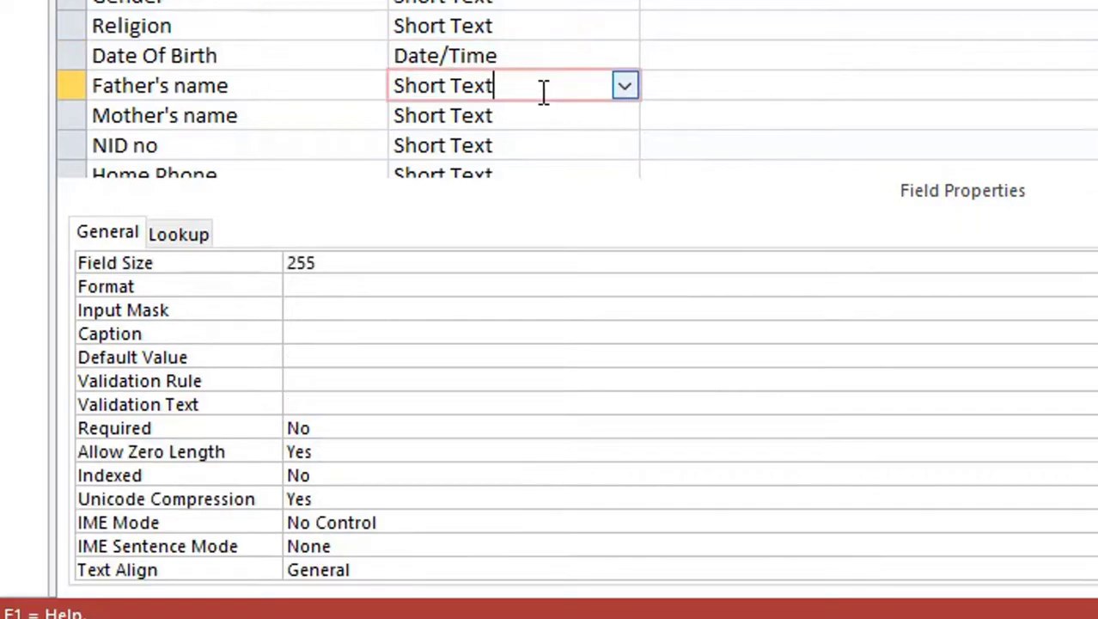
{"action": "scroll", "coordinate": [542, 90], "scroll_direction": "down", "scroll_amount": 1}
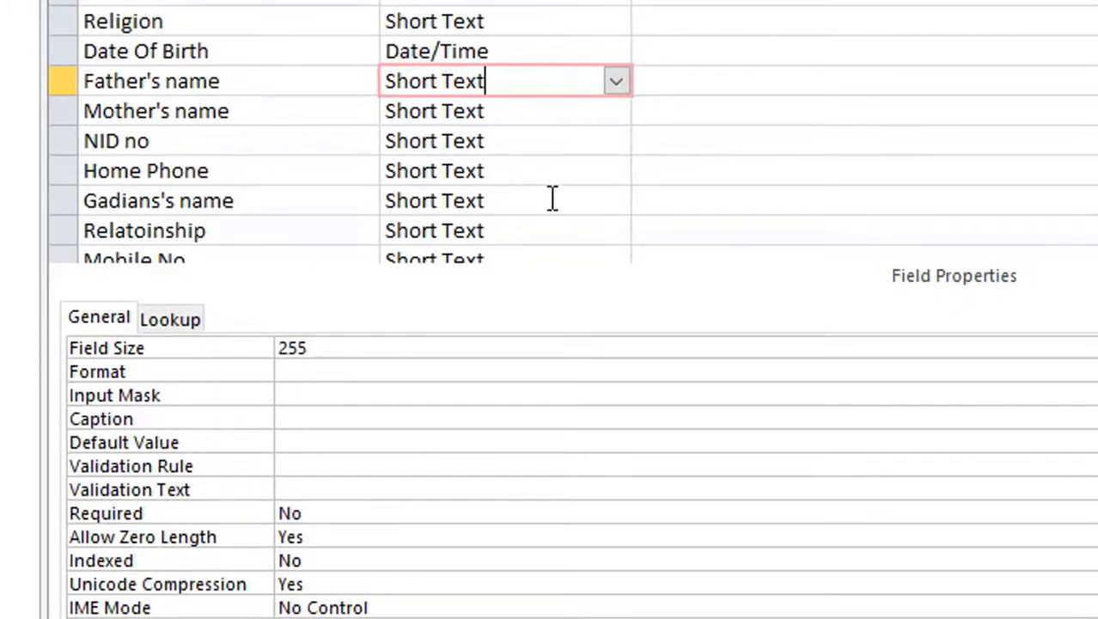
{"action": "scroll", "coordinate": [553, 199], "scroll_direction": "down", "scroll_amount": 1}
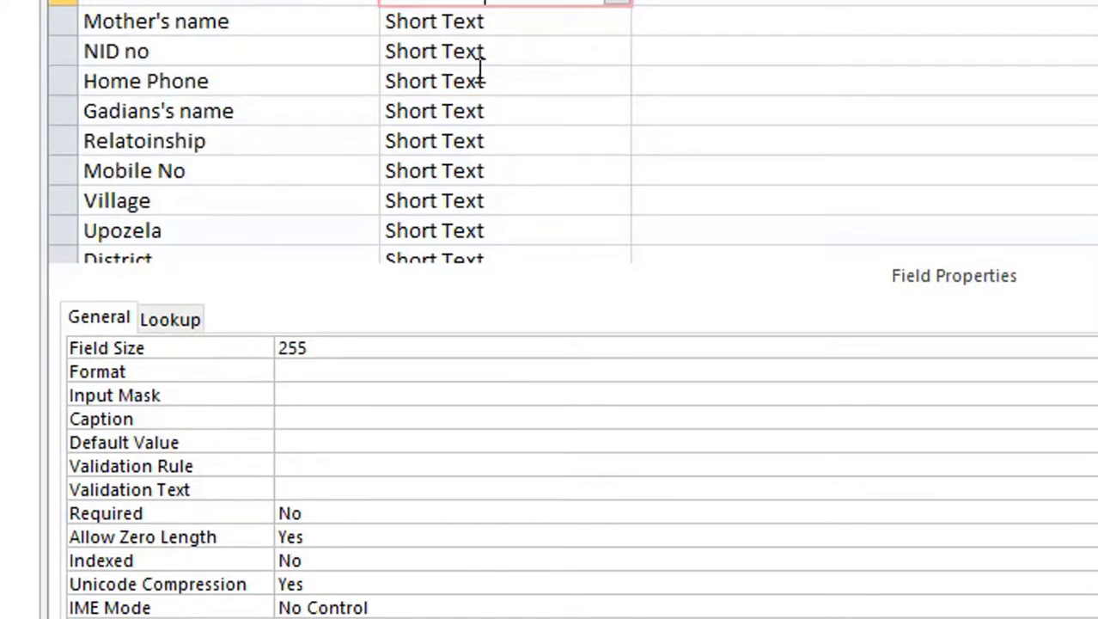
{"action": "left_click", "coordinate": [519, 81]}
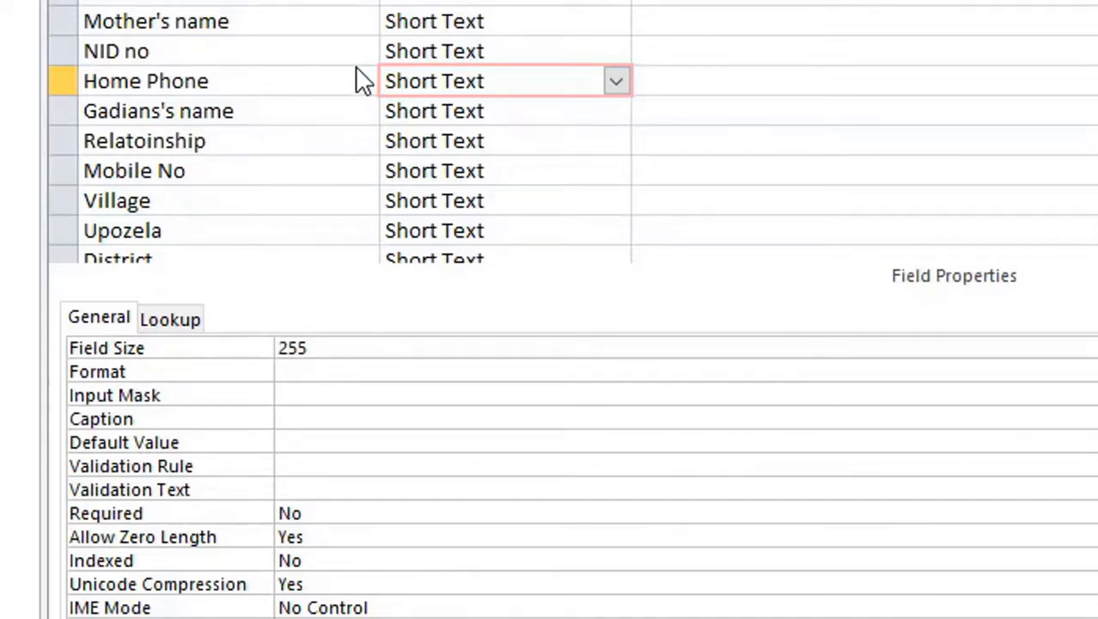
{"action": "left_click", "coordinate": [312, 78]}
{"action": "left_click", "coordinate": [509, 80]}
{"action": "left_click", "coordinate": [315, 394]}
{"action": "type", "text": "0000"}
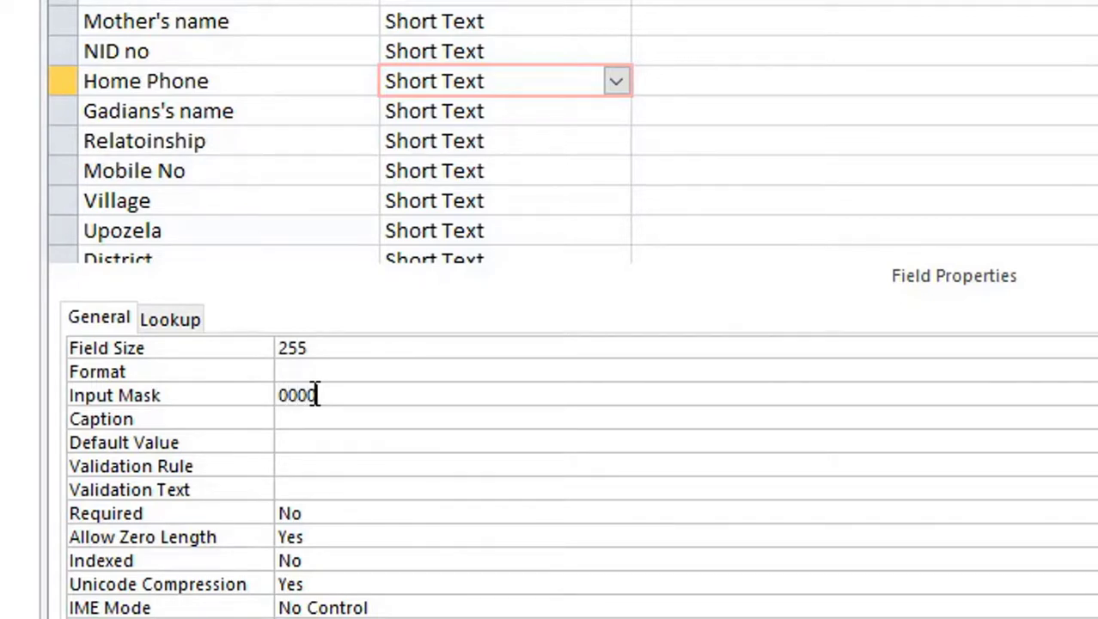
{"action": "type", "text": "0"}
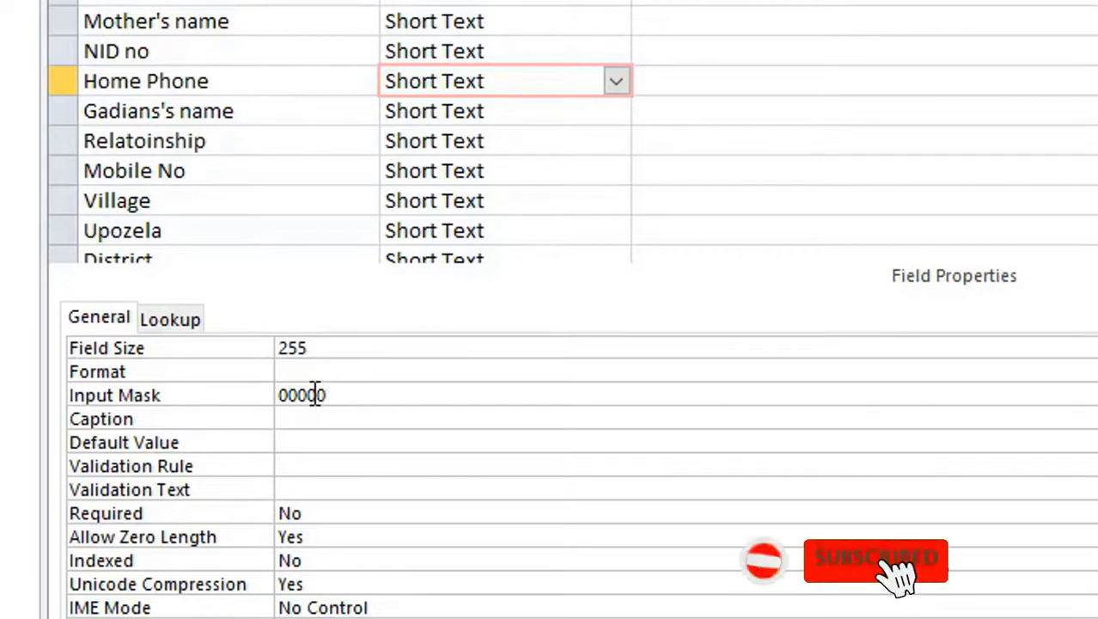
{"action": "type", "text": "-000000"}
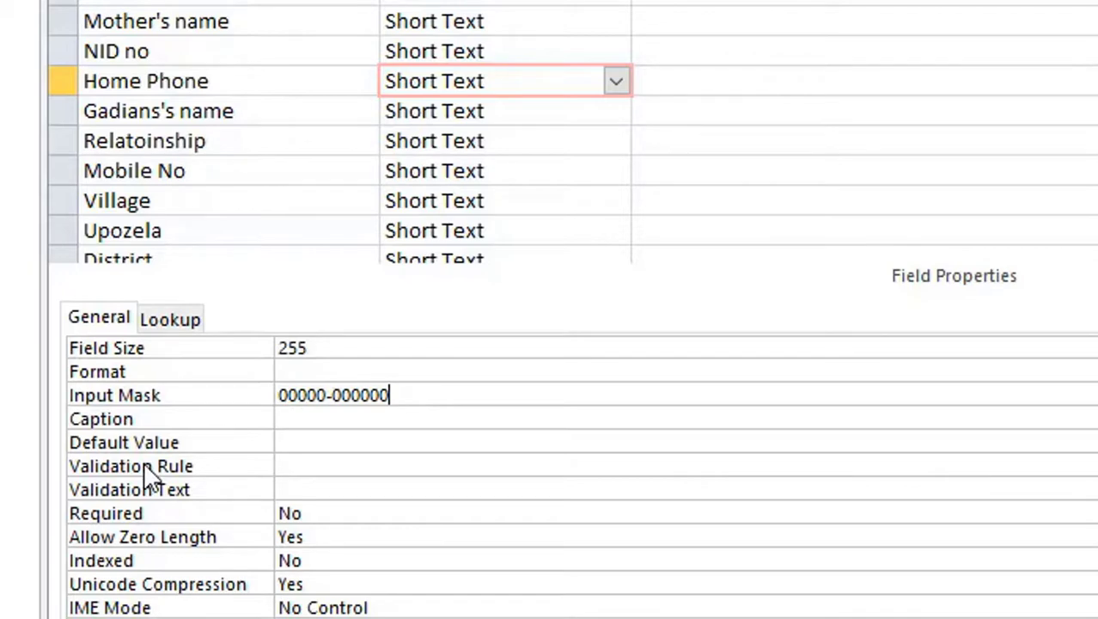
Step: Save the table design and keep the mask through both data-integrity prompts
{"action": "key", "text": "ctrl+s"}
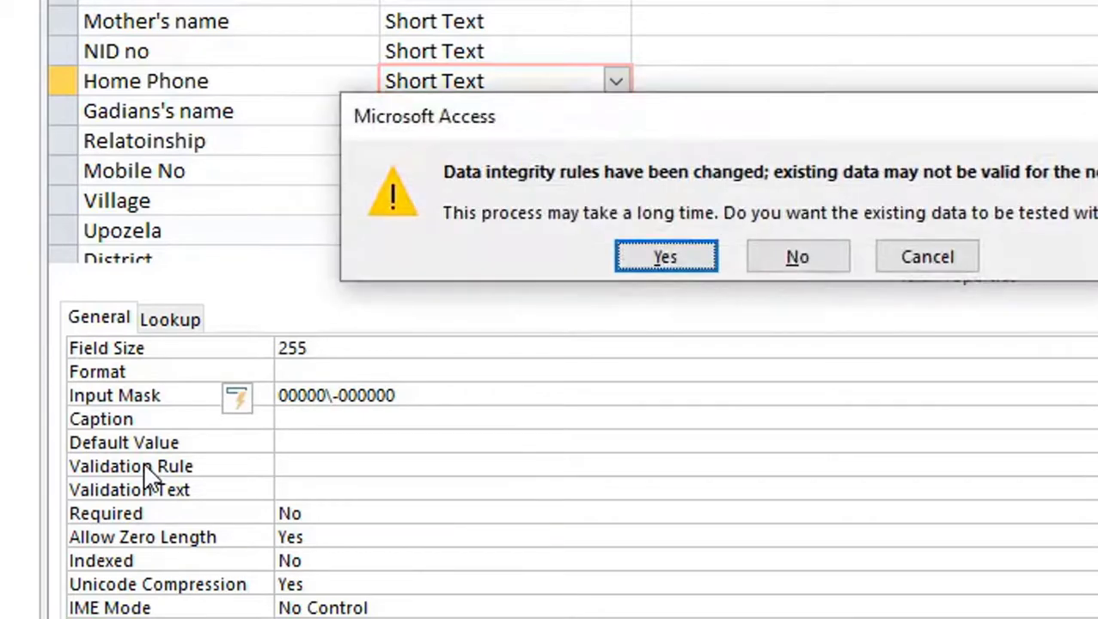
{"action": "left_click", "coordinate": [664, 257]}
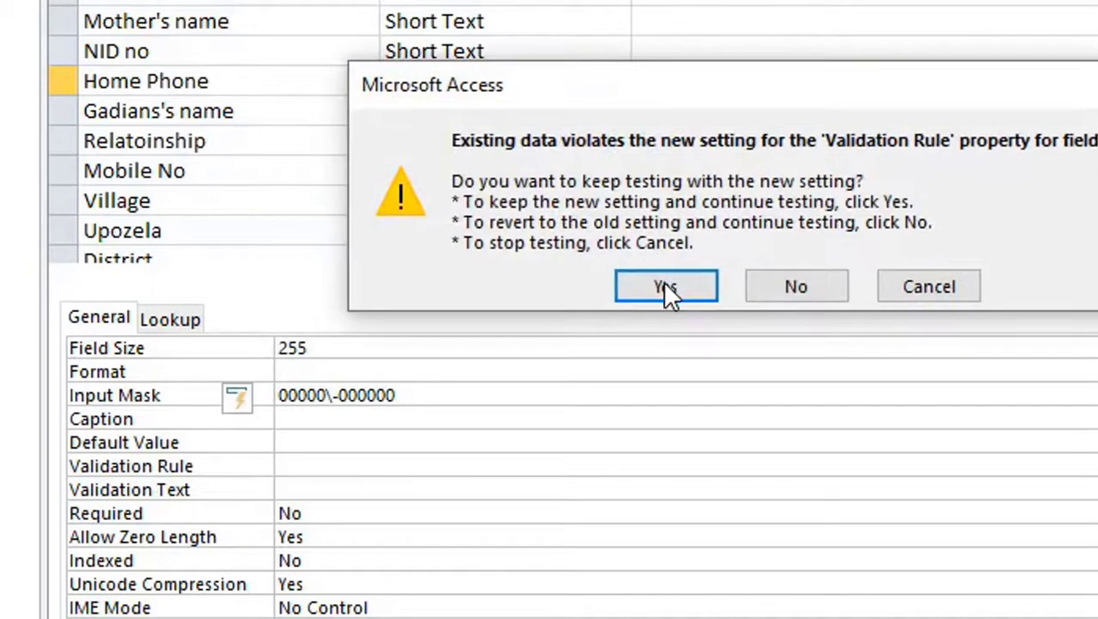
{"action": "left_click", "coordinate": [664, 288]}
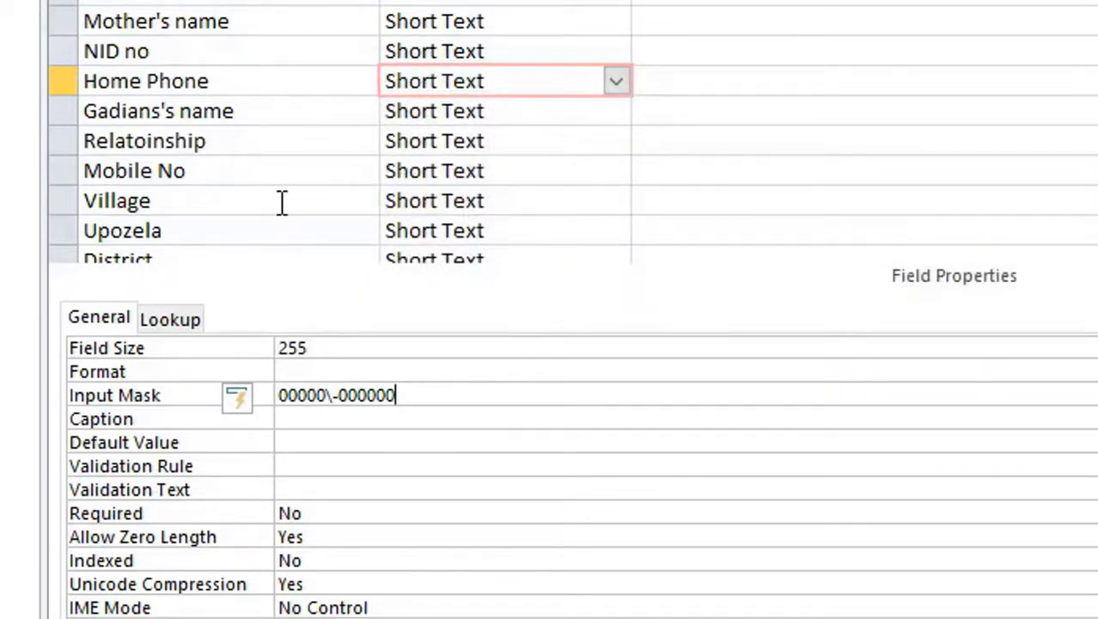
{"action": "left_click", "coordinate": [512, 113]}
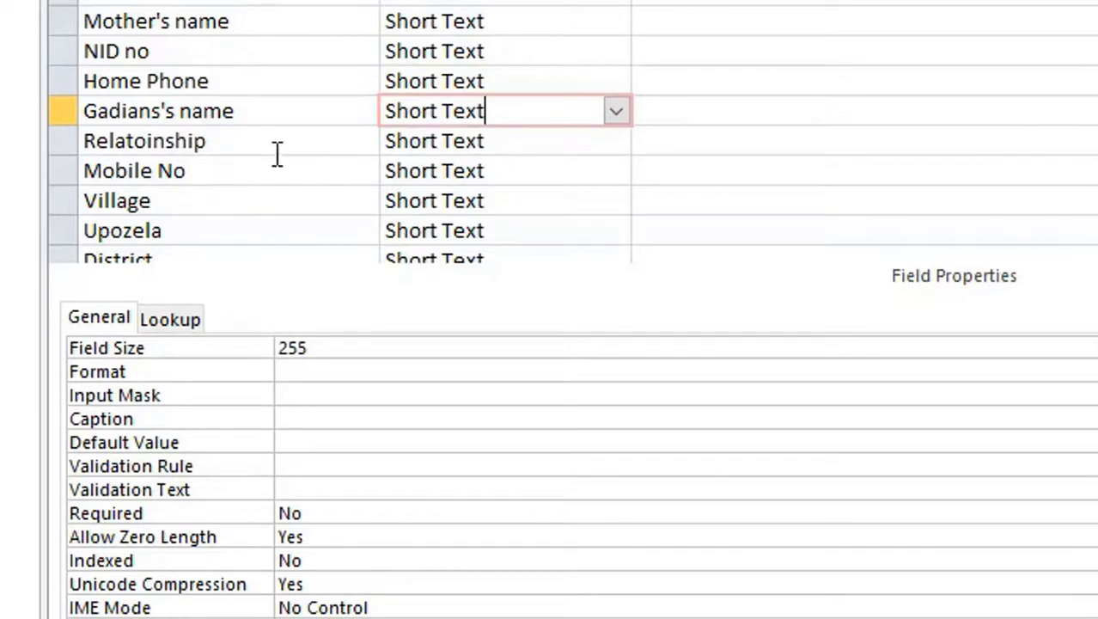
{"action": "left_click", "coordinate": [518, 146]}
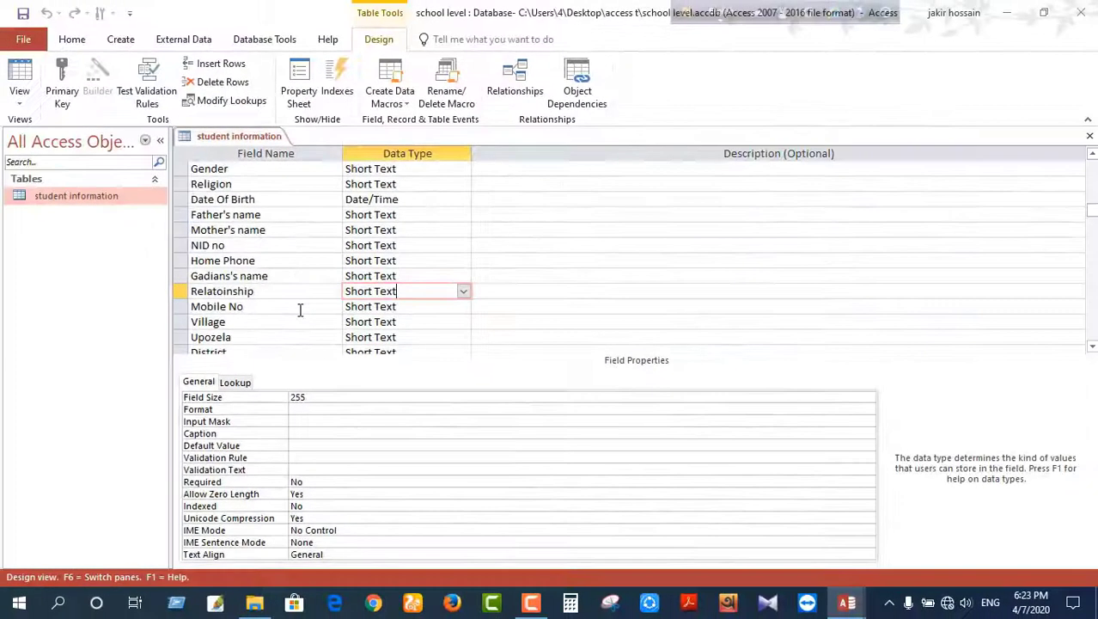
{"action": "left_click", "coordinate": [300, 310]}
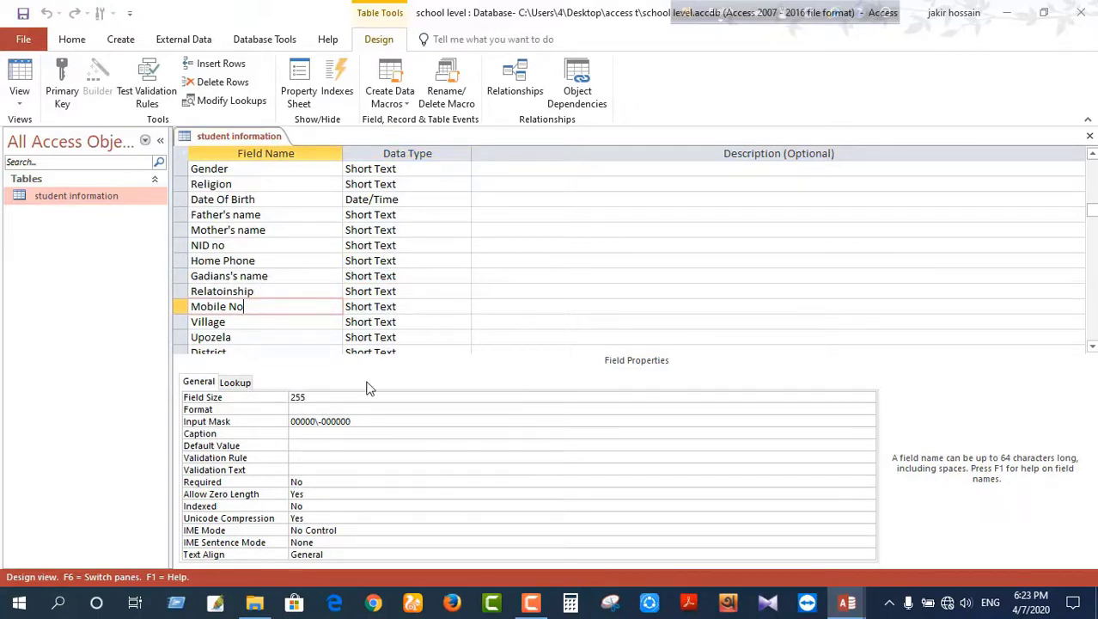
{"action": "left_click_drag", "start_coordinate": [364, 422], "coordinate": [294, 421]}
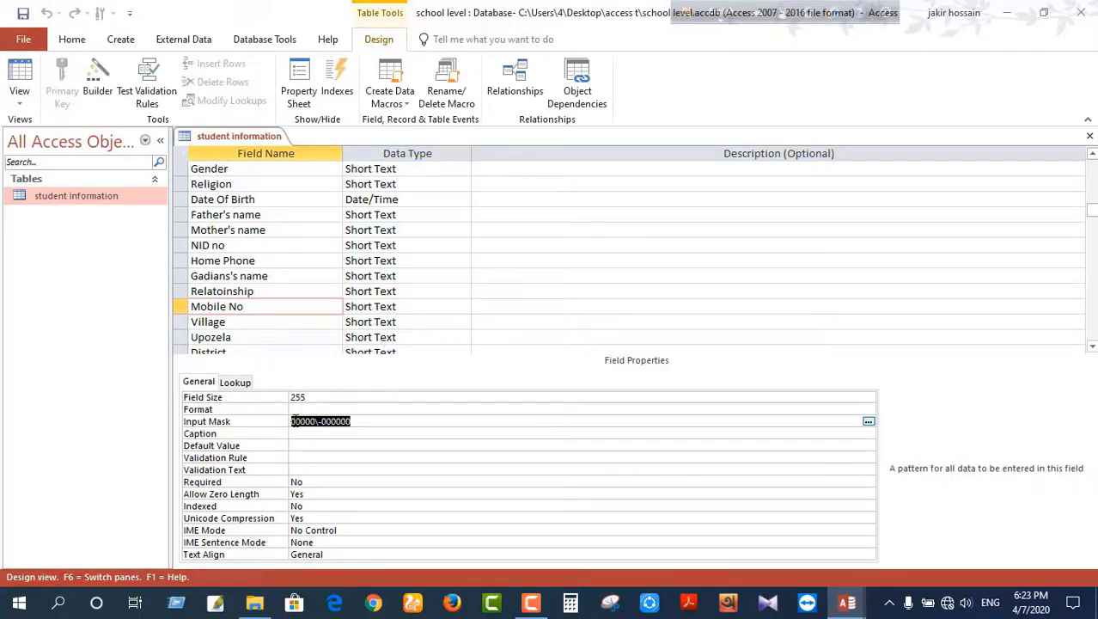
{"action": "left_click", "coordinate": [362, 416]}
{"action": "left_click", "coordinate": [310, 321]}
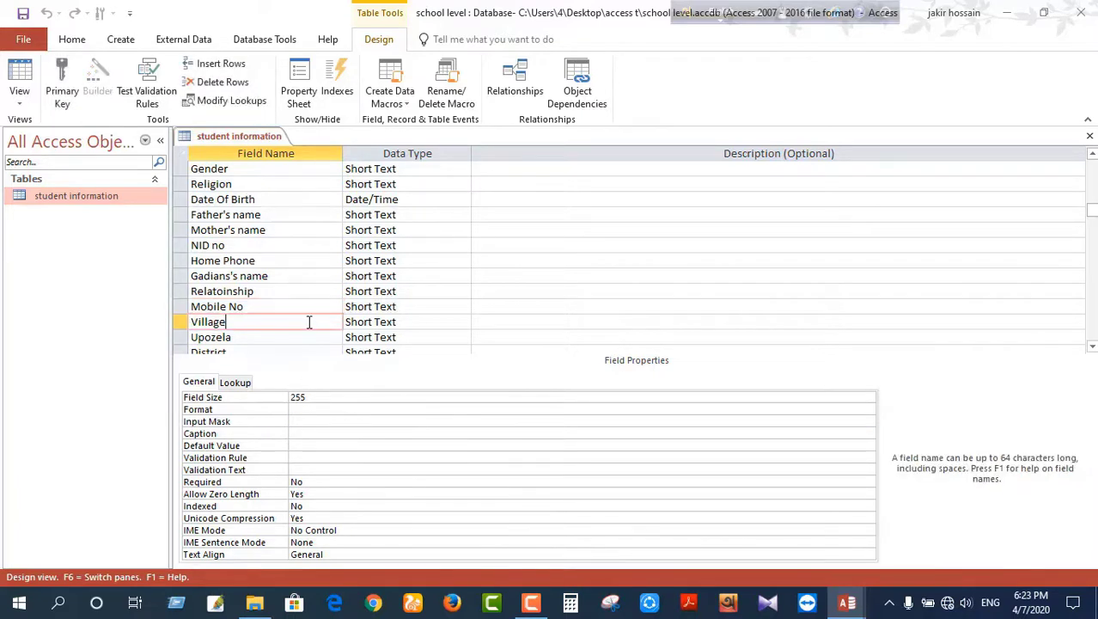
{"action": "scroll", "coordinate": [308, 325], "scroll_direction": "down", "scroll_amount": 1}
{"action": "left_click", "coordinate": [436, 275]}
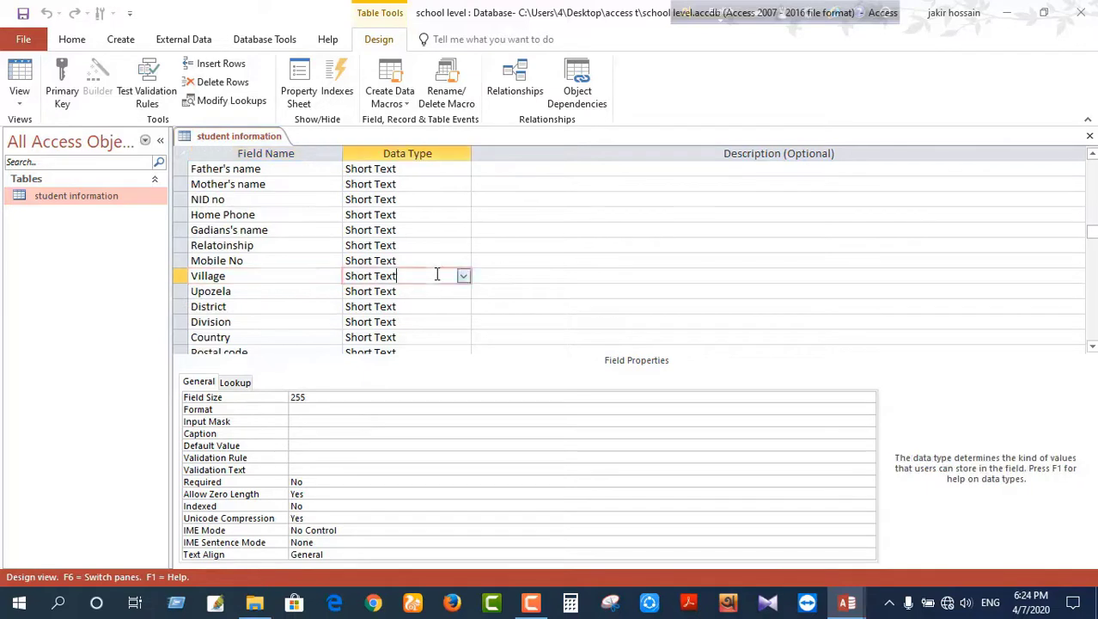
{"action": "left_click", "coordinate": [433, 293]}
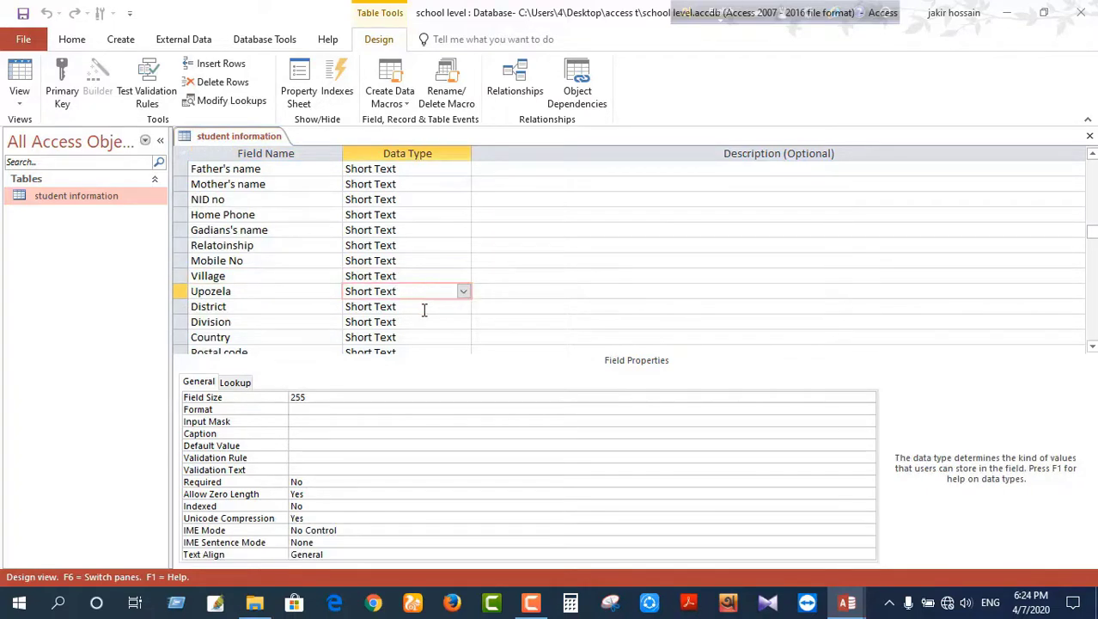
{"action": "left_click", "coordinate": [424, 309]}
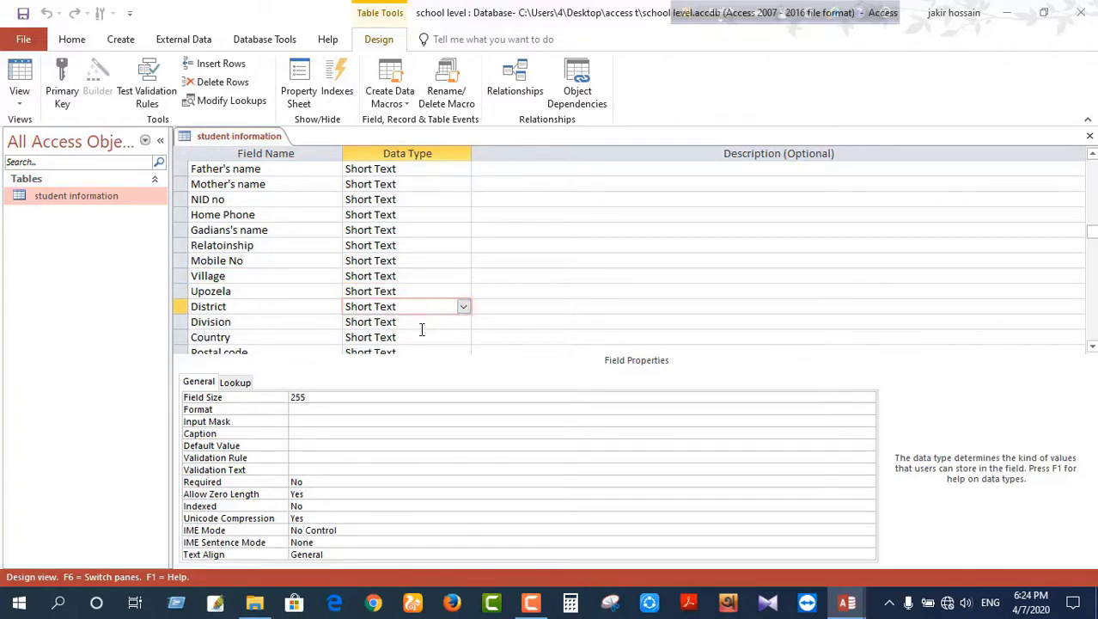
Step: Turn Division into a lookup list of Dhaka and chittagonj
{"action": "left_click", "coordinate": [421, 322]}
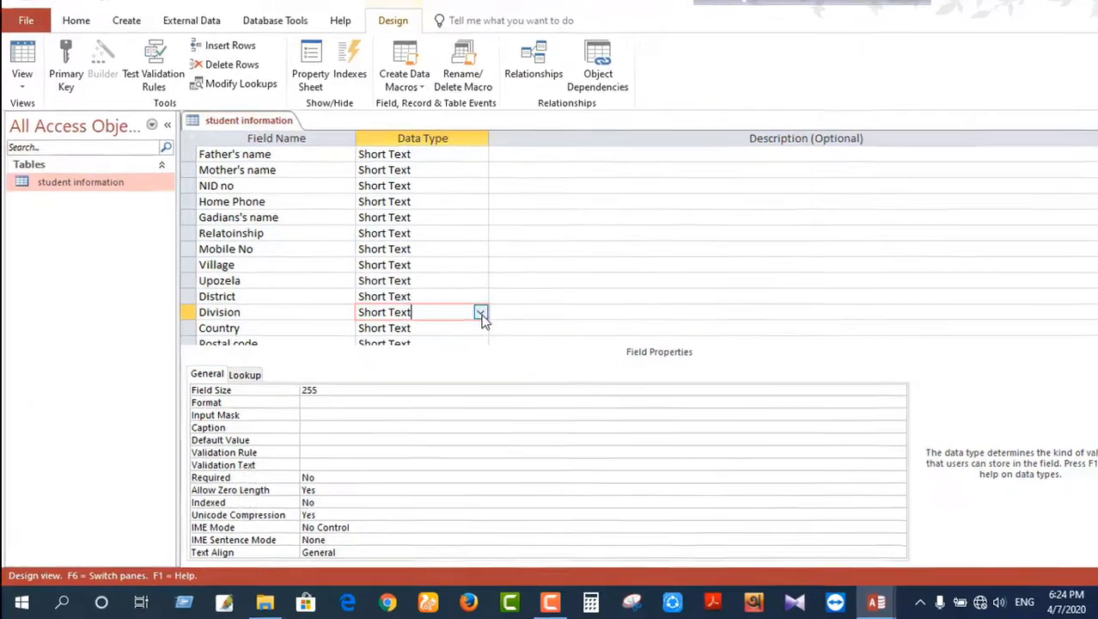
{"action": "left_click", "coordinate": [463, 322]}
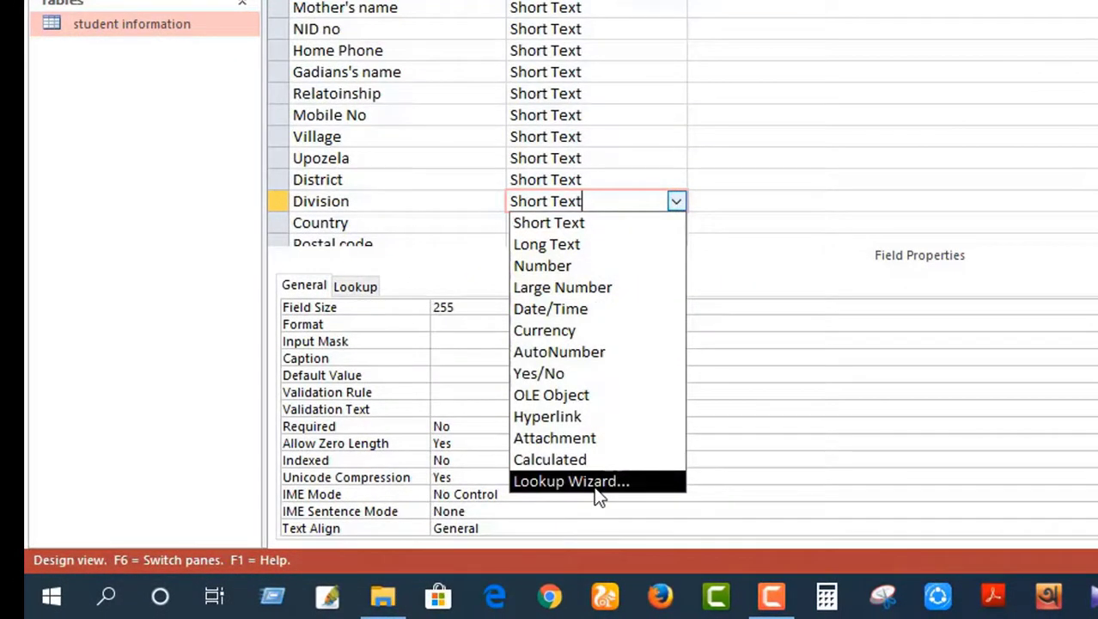
{"action": "left_click", "coordinate": [596, 485]}
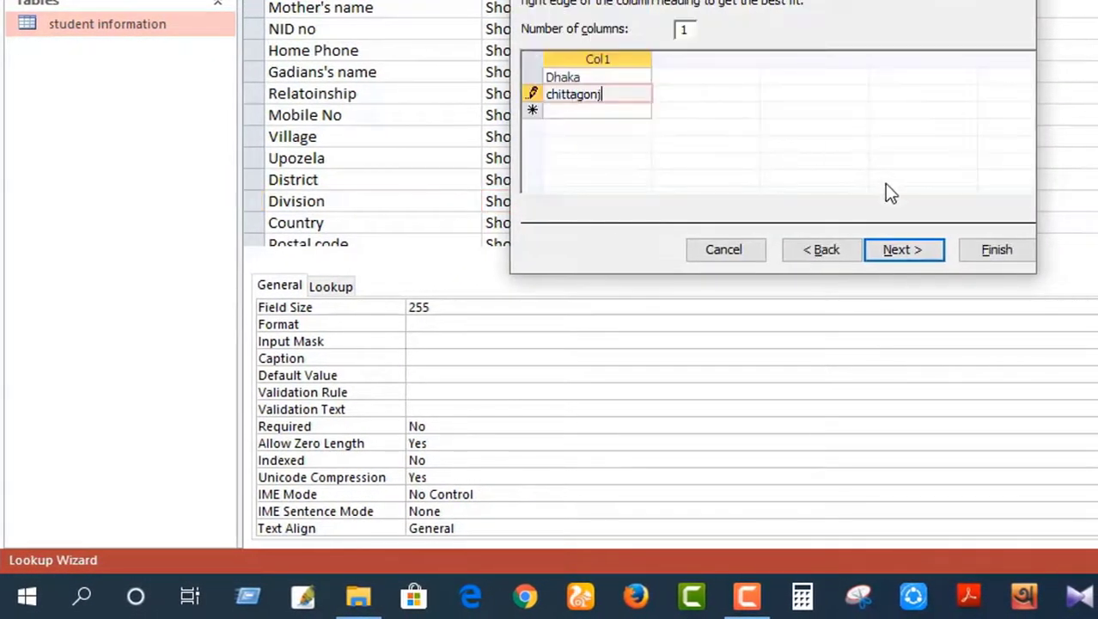
{"action": "left_click", "coordinate": [916, 244]}
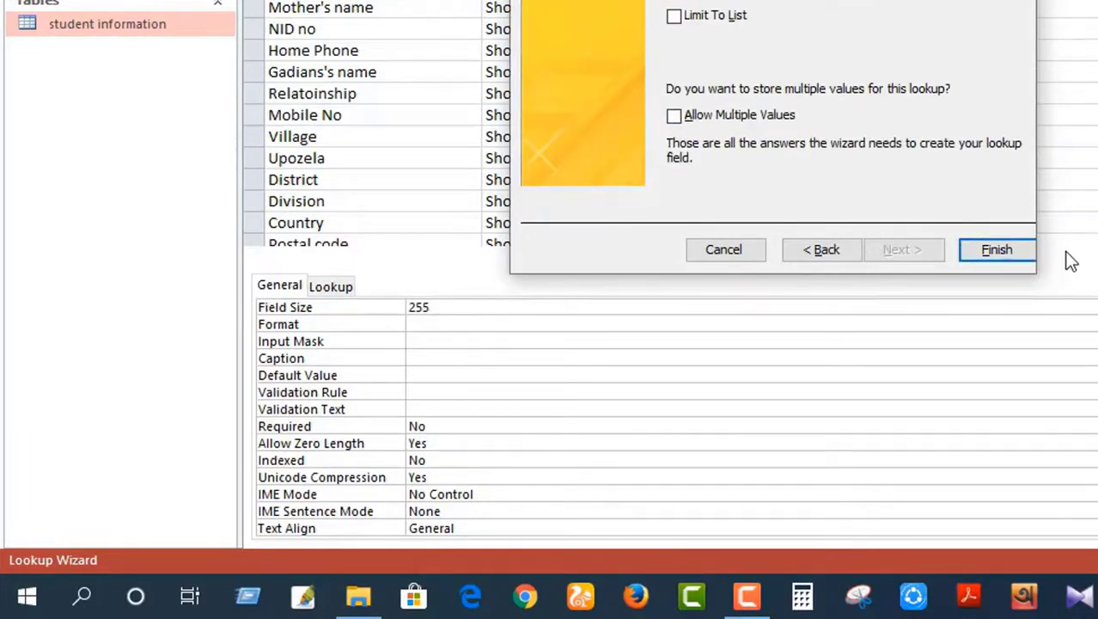
{"action": "left_click", "coordinate": [1003, 256]}
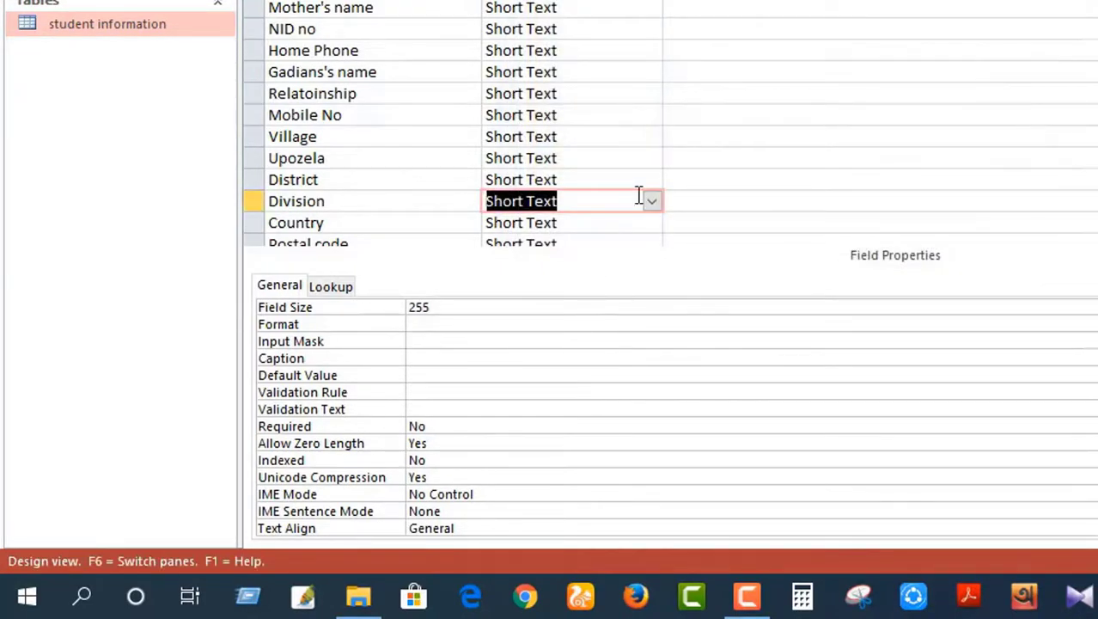
Step: Check the data types of Postal code, Photo and Note, leaving Note unchanged
{"action": "scroll", "coordinate": [632, 183], "scroll_direction": "down", "scroll_amount": 2}
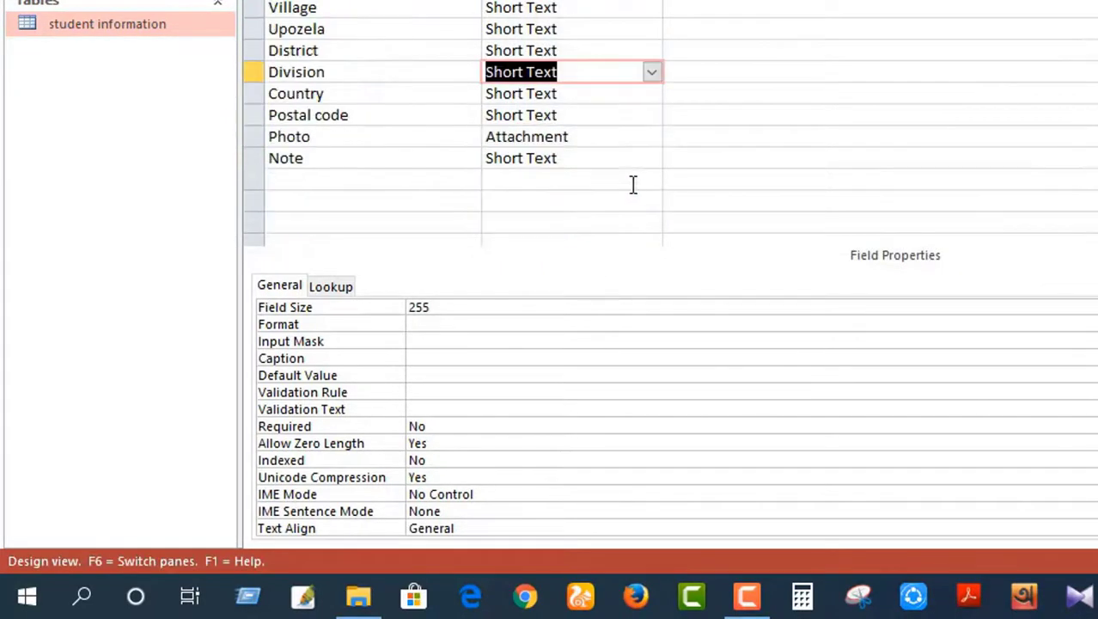
{"action": "left_click", "coordinate": [602, 116]}
{"action": "left_click", "coordinate": [599, 141]}
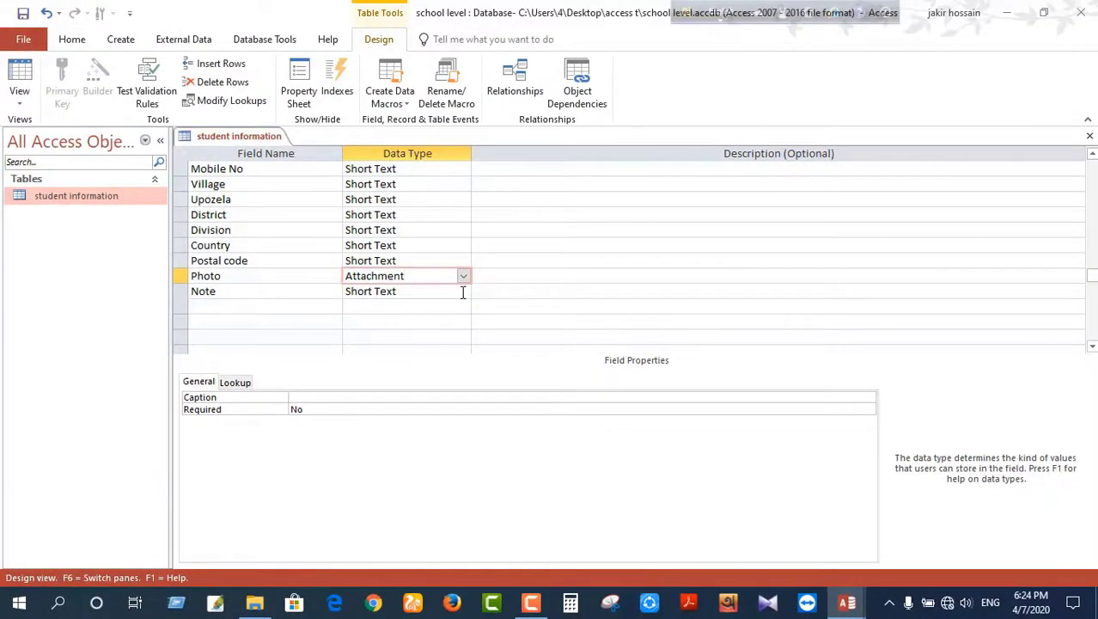
{"action": "left_click", "coordinate": [462, 293]}
{"action": "left_click", "coordinate": [463, 291]}
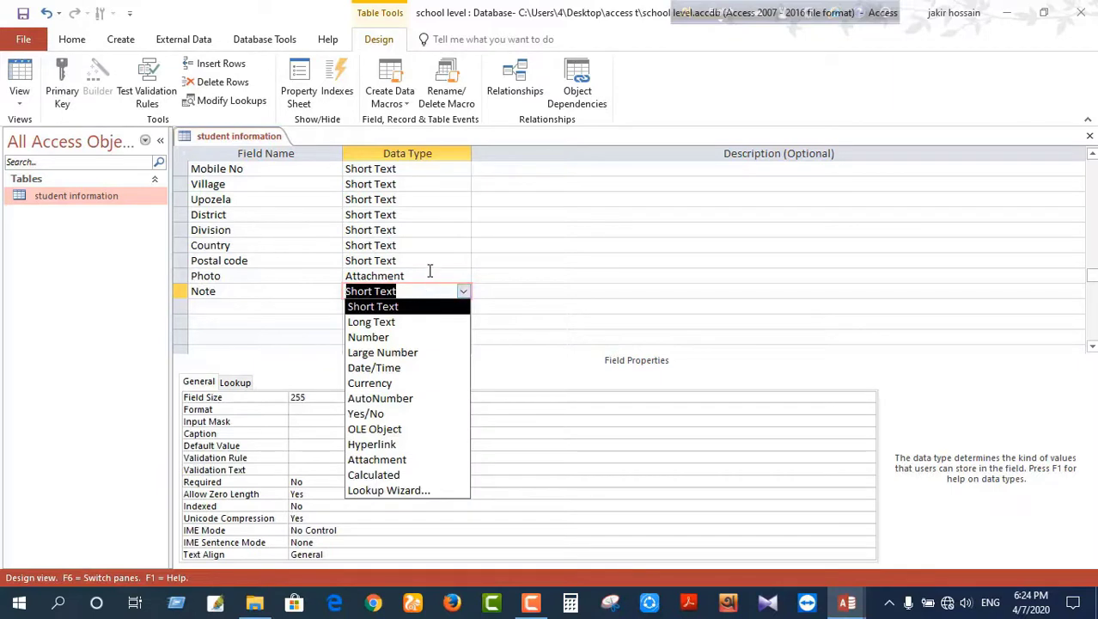
{"action": "left_click", "coordinate": [430, 274]}
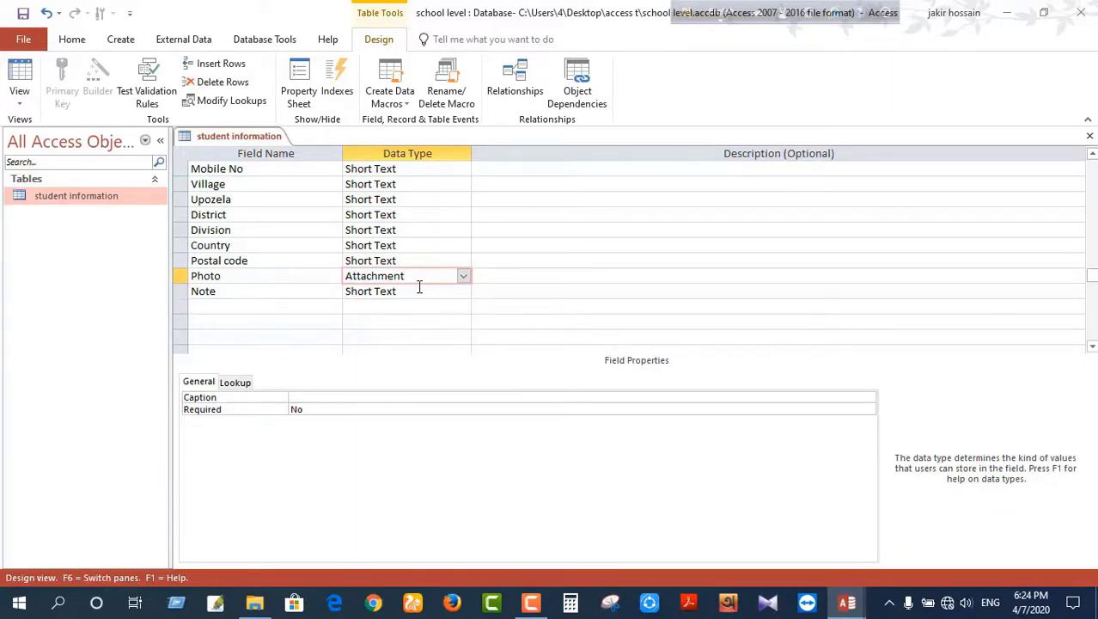
Step: Close the table's Design View, briefly reopening it, then open student information in Datasheet view
{"action": "left_click", "coordinate": [1089, 137]}
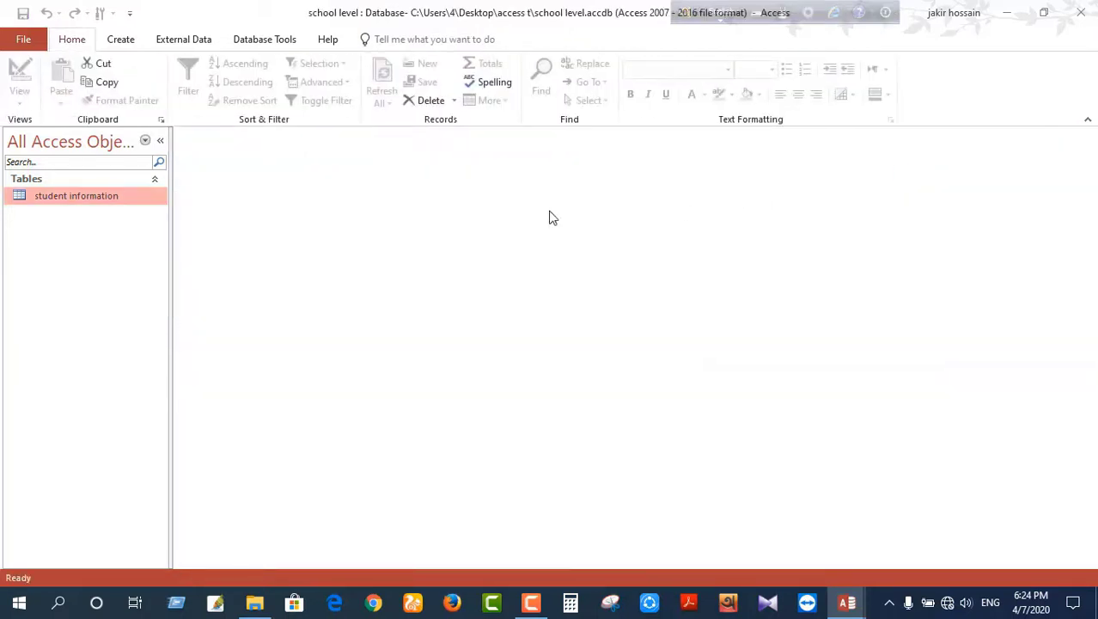
{"action": "right_click", "coordinate": [117, 200]}
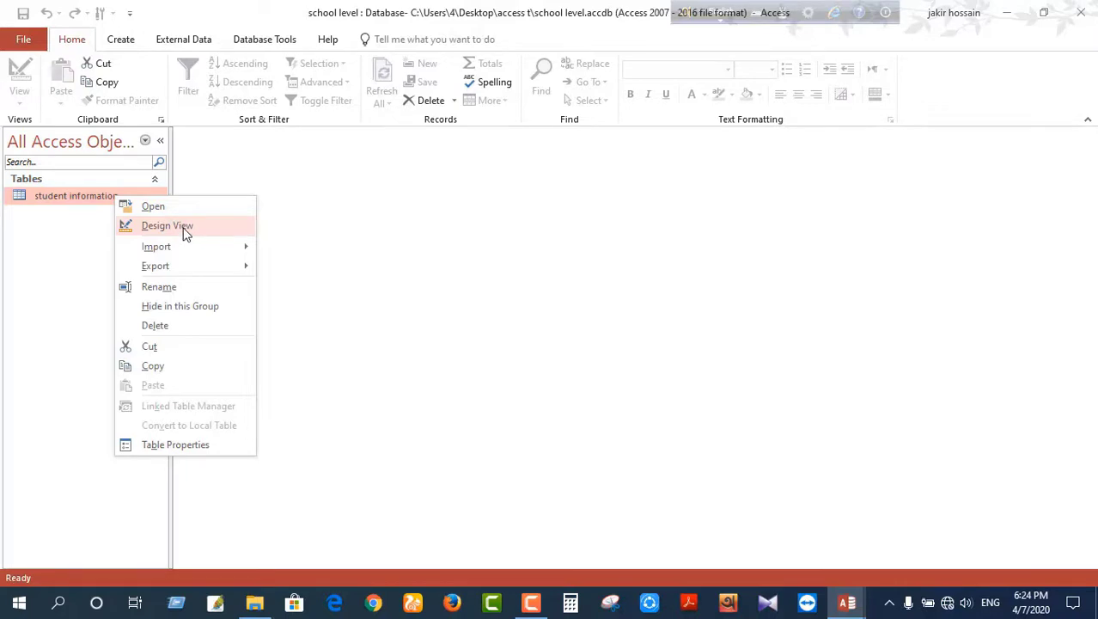
{"action": "left_click", "coordinate": [167, 225]}
{"action": "right_click", "coordinate": [105, 201]}
{"action": "left_click", "coordinate": [141, 230]}
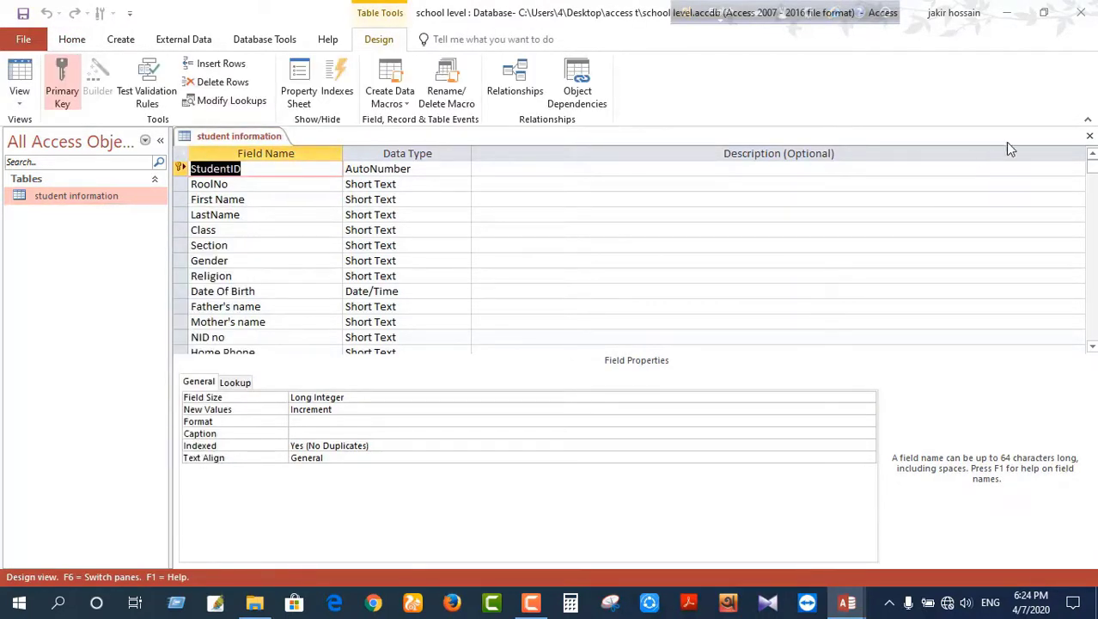
{"action": "left_click", "coordinate": [1090, 135]}
{"action": "double_click", "coordinate": [96, 202]}
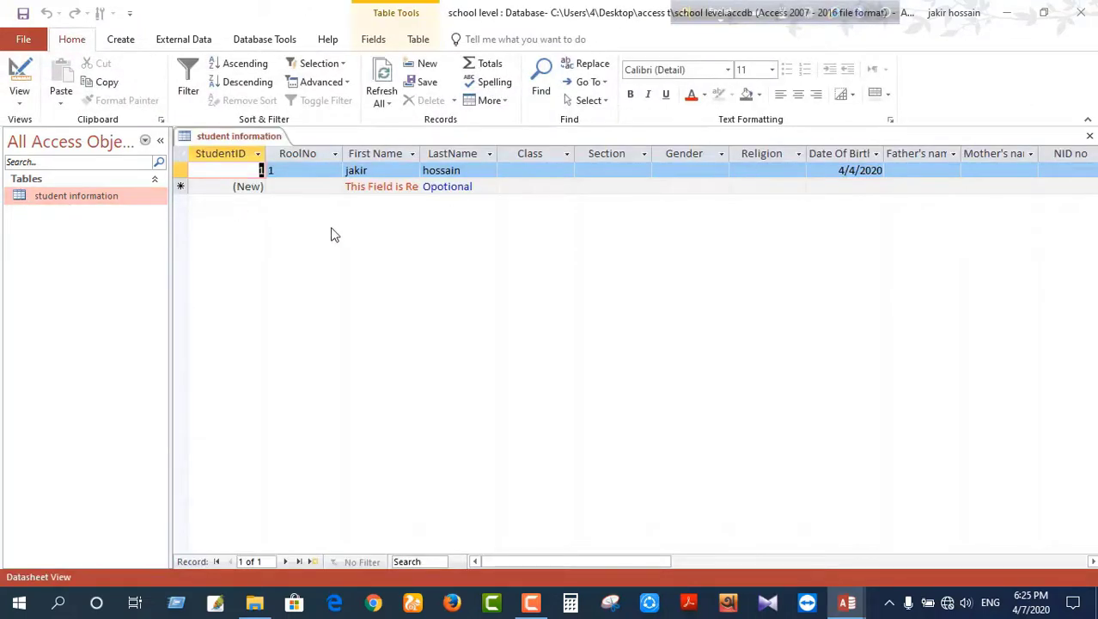
Step: Start a new record with RoolNo 2 and enter the student's first name and LastName
{"action": "scroll", "coordinate": [687, 387], "scroll_direction": "right", "scroll_amount": 10}
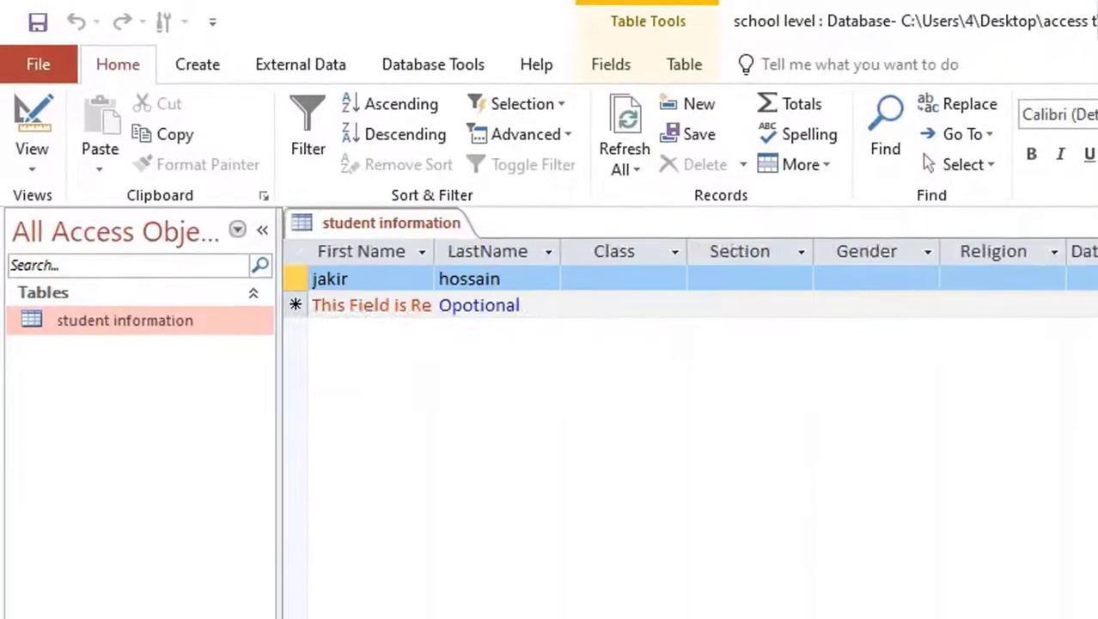
{"action": "scroll", "coordinate": [687, 386], "scroll_direction": "left", "scroll_amount": 10}
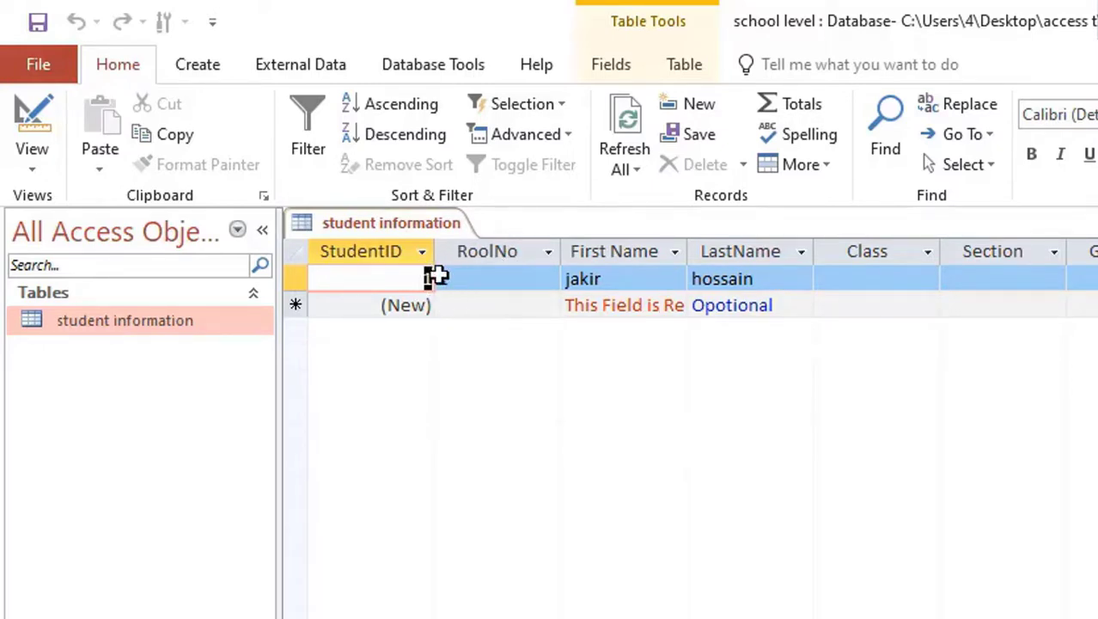
{"action": "left_click", "coordinate": [469, 308]}
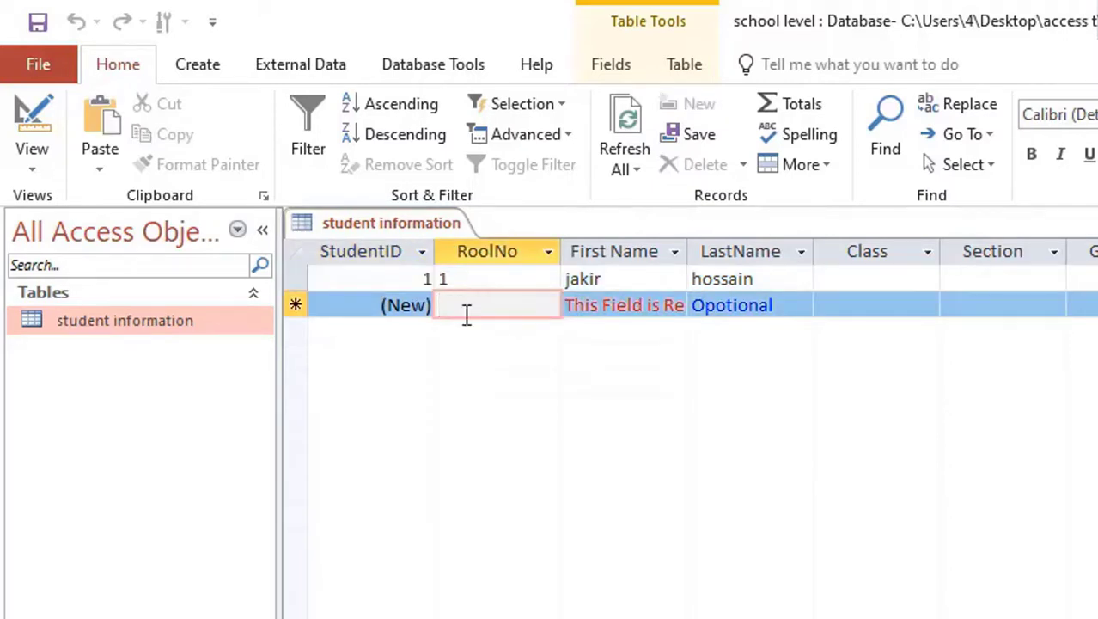
{"action": "type", "text": "2"}
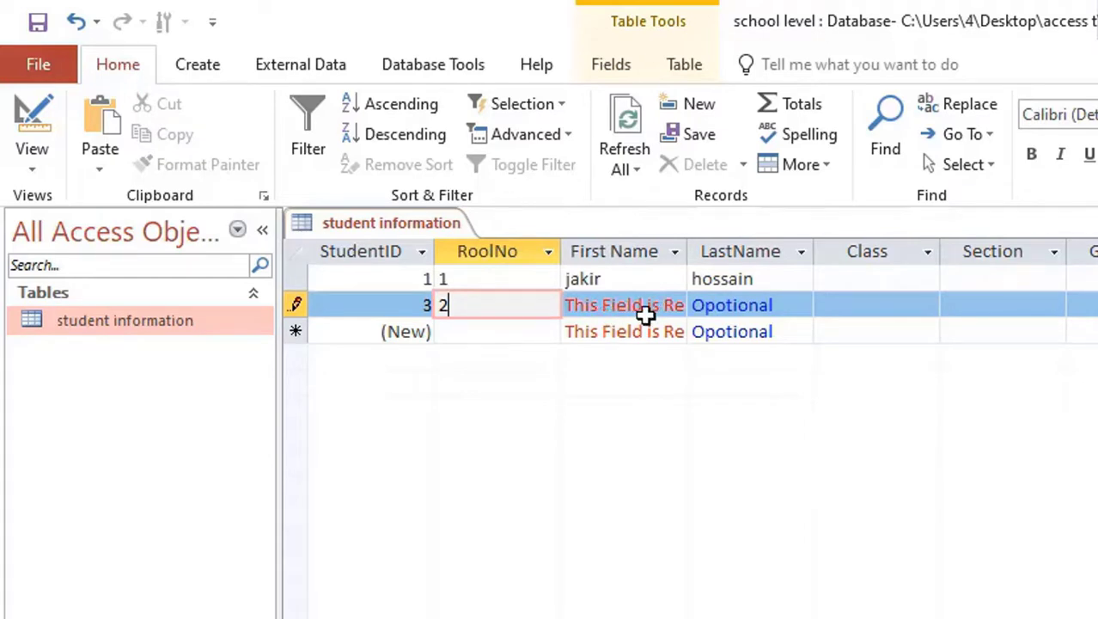
{"action": "left_click", "coordinate": [602, 307]}
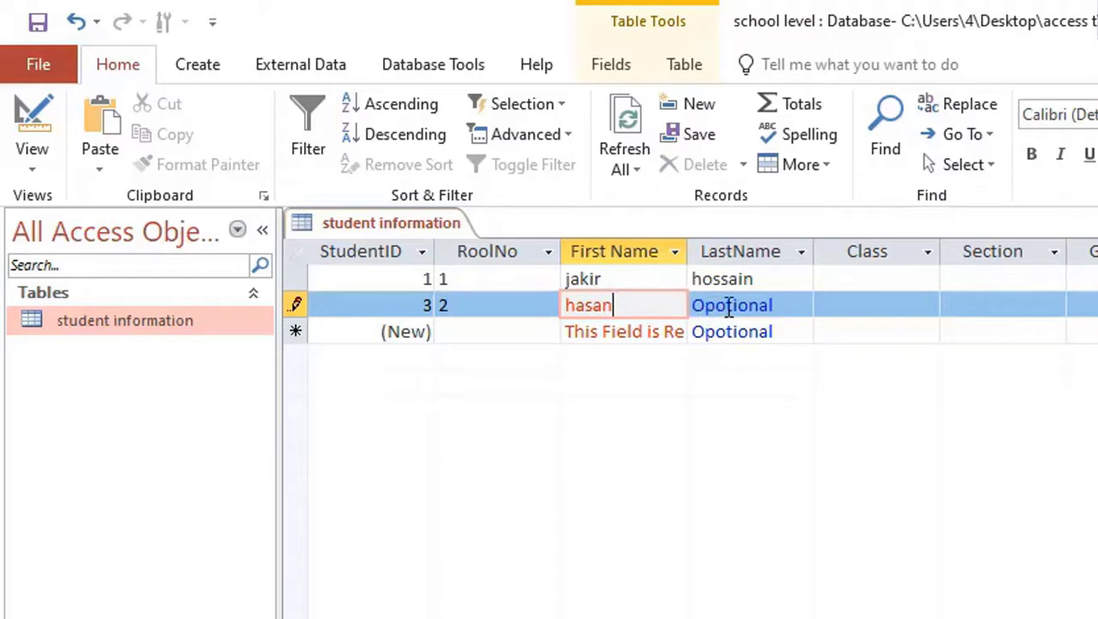
{"action": "left_click", "coordinate": [727, 307]}
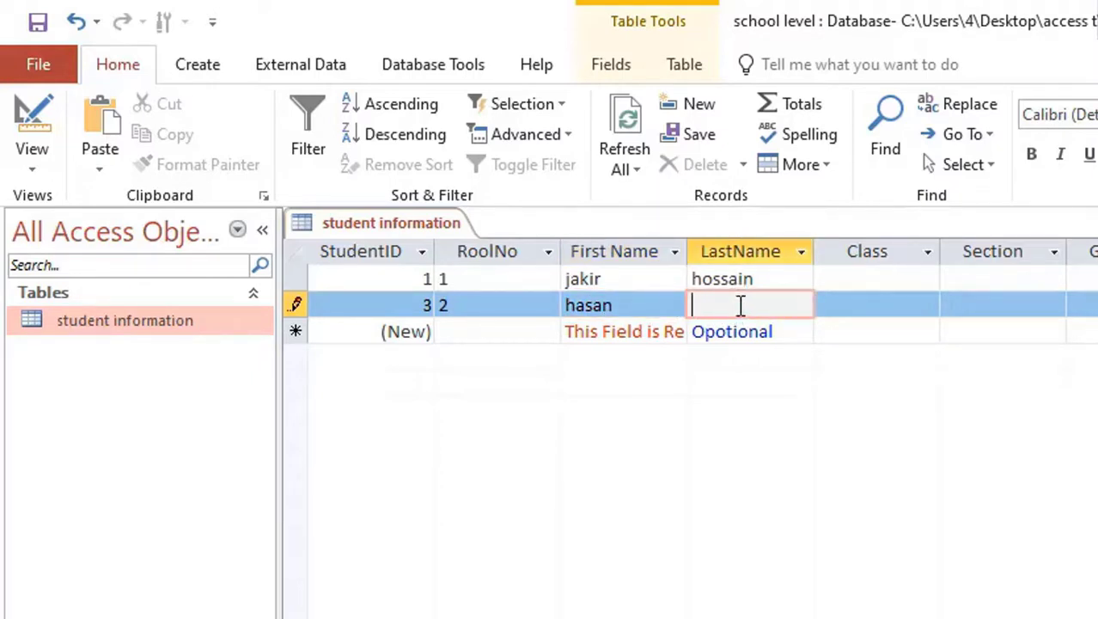
{"action": "type", "text": "Mia"}
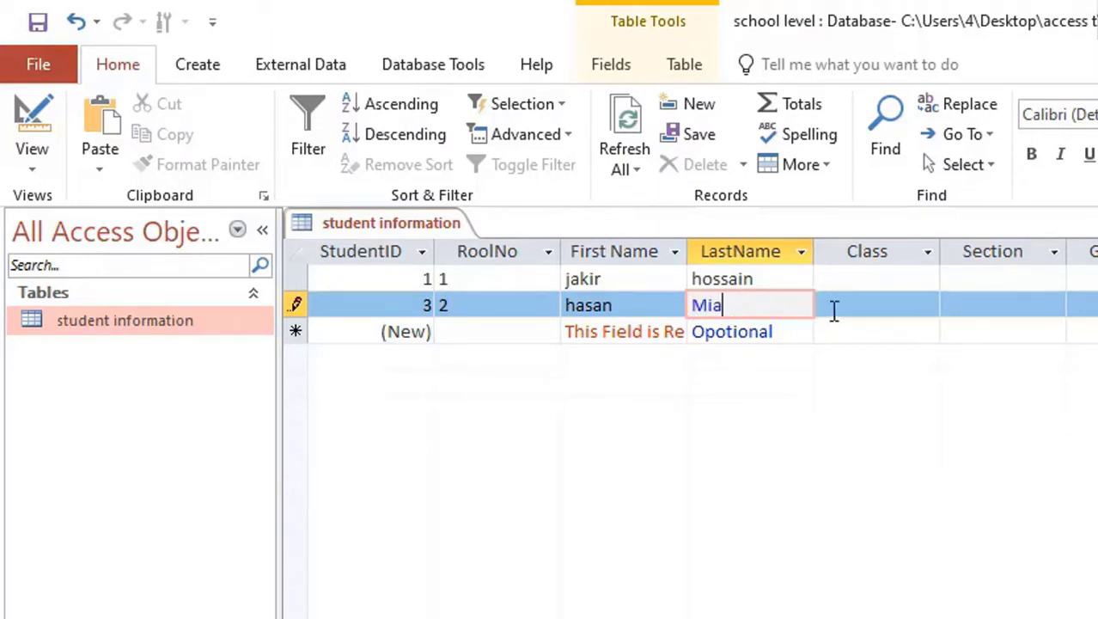
{"action": "left_click", "coordinate": [842, 305]}
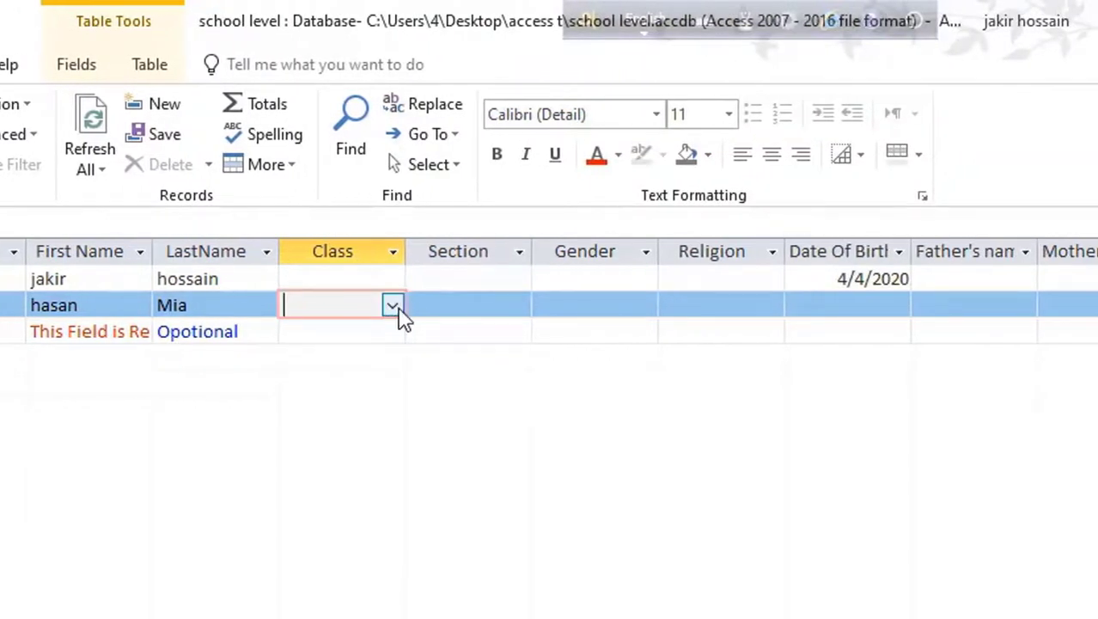
Step: Set the second student's Class to Two and Section to Section-B from their dropdowns
{"action": "left_click", "coordinate": [392, 308]}
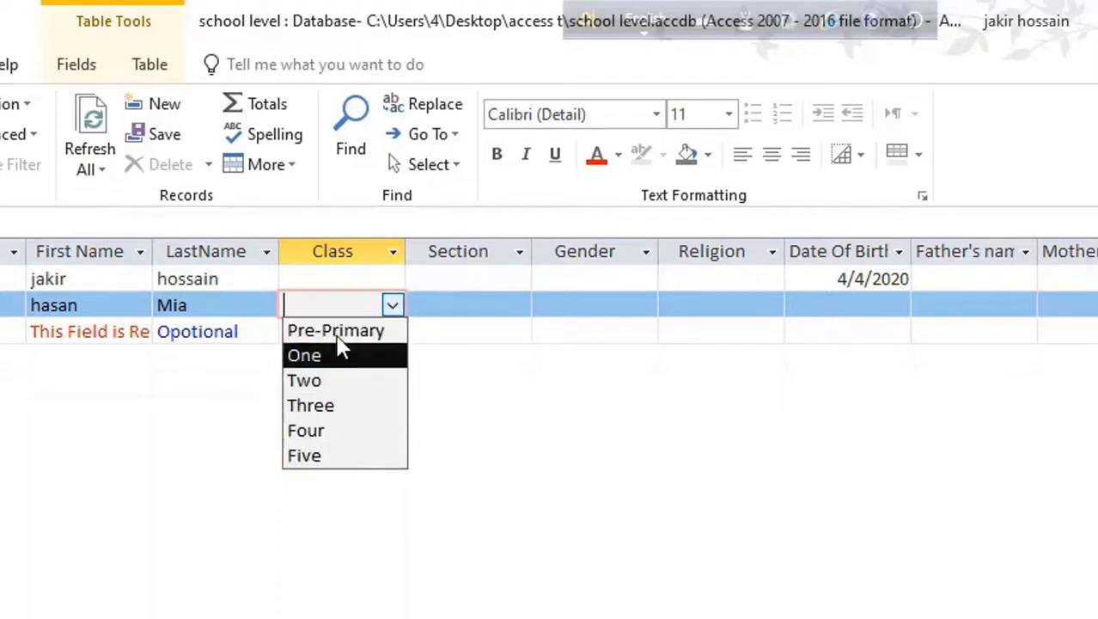
{"action": "left_click", "coordinate": [325, 383]}
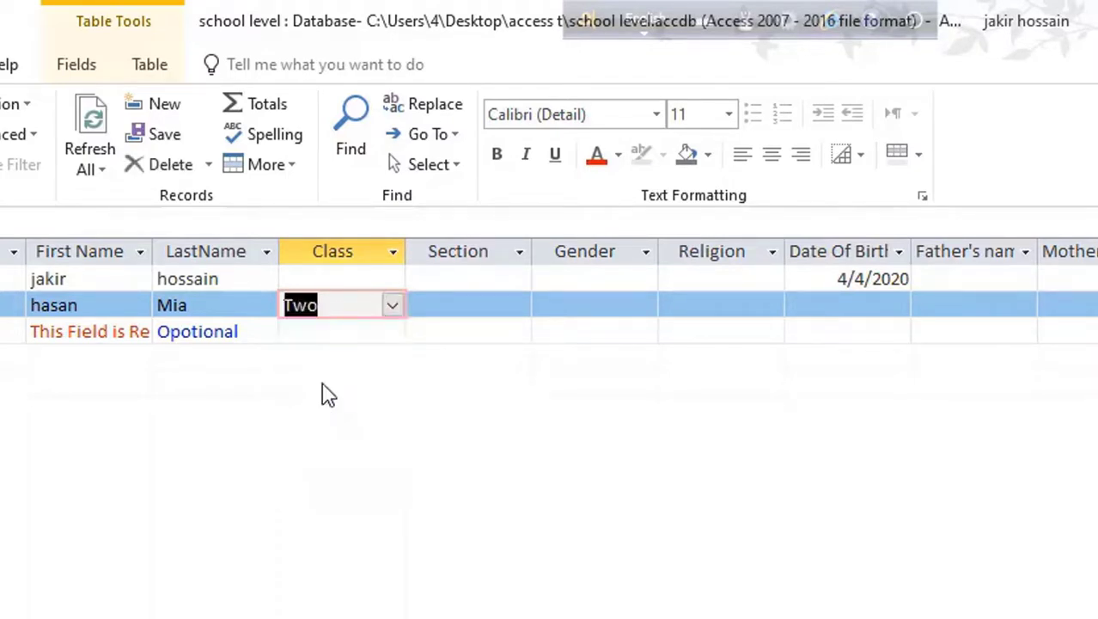
{"action": "left_click", "coordinate": [481, 306]}
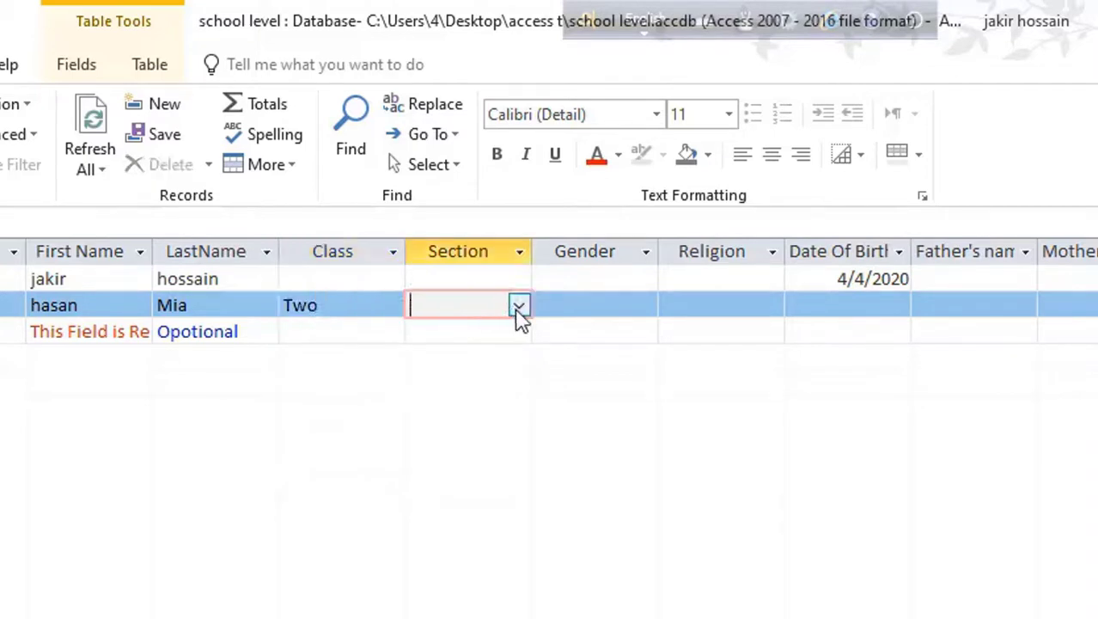
{"action": "left_click", "coordinate": [518, 307]}
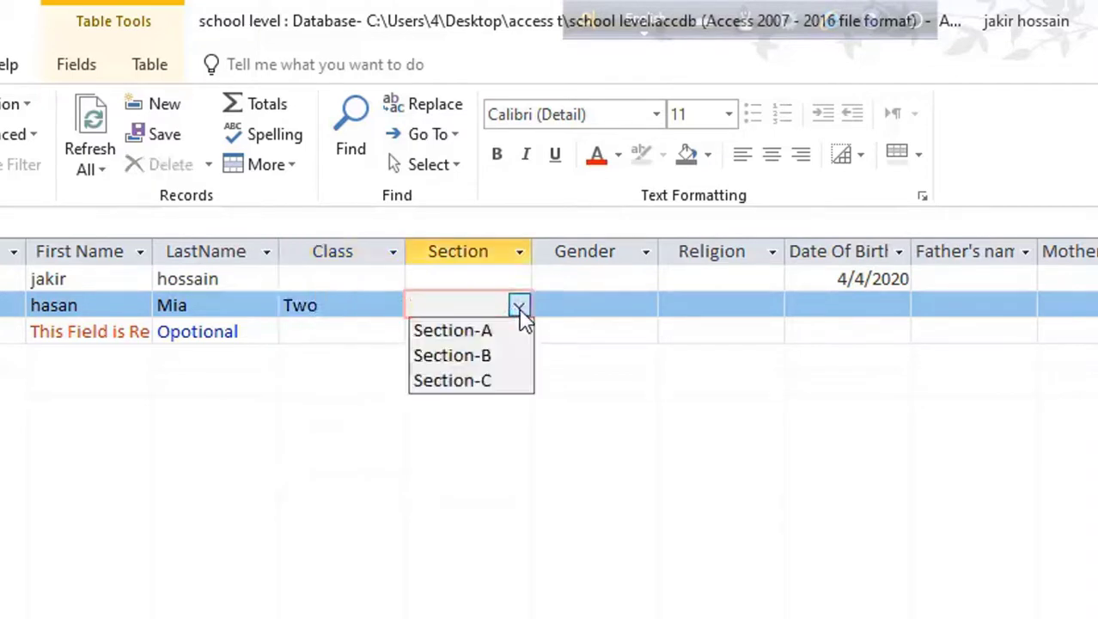
{"action": "left_click", "coordinate": [492, 357]}
Step: Choose Male for Gender and Islam for Religion from their lookup lists
{"action": "left_click", "coordinate": [623, 302]}
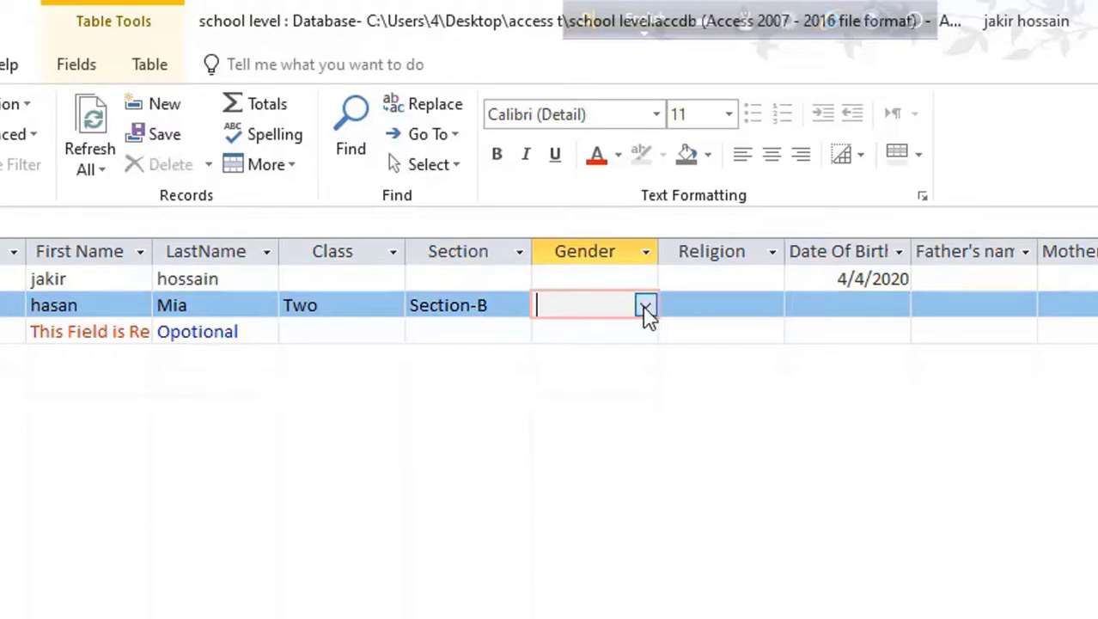
{"action": "left_click", "coordinate": [646, 307]}
{"action": "left_click", "coordinate": [590, 335]}
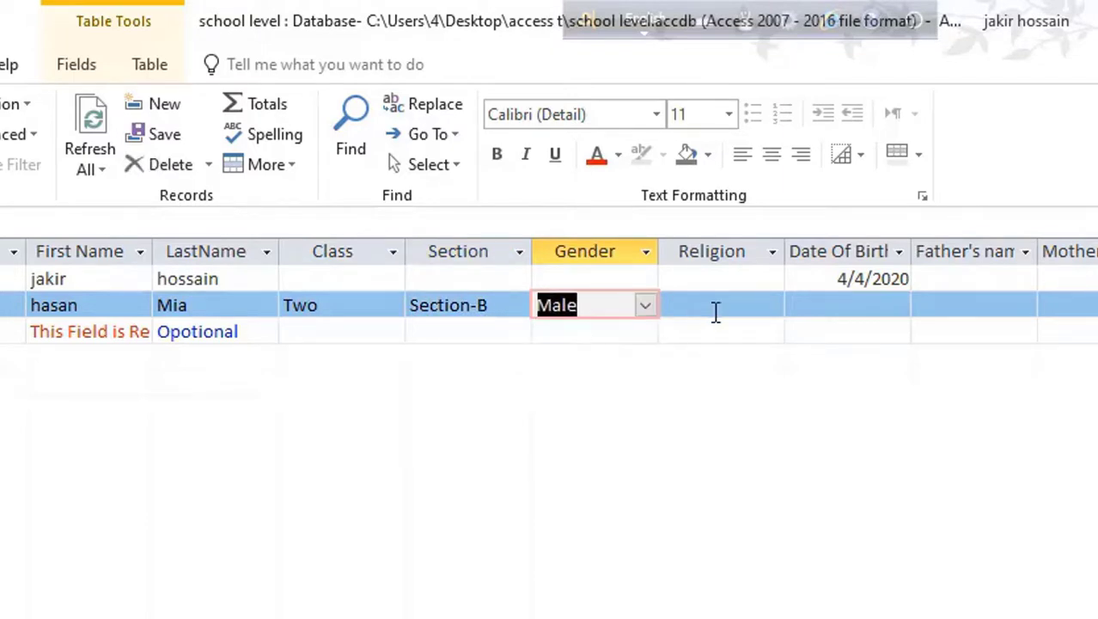
{"action": "left_click", "coordinate": [713, 304]}
{"action": "left_click", "coordinate": [771, 307]}
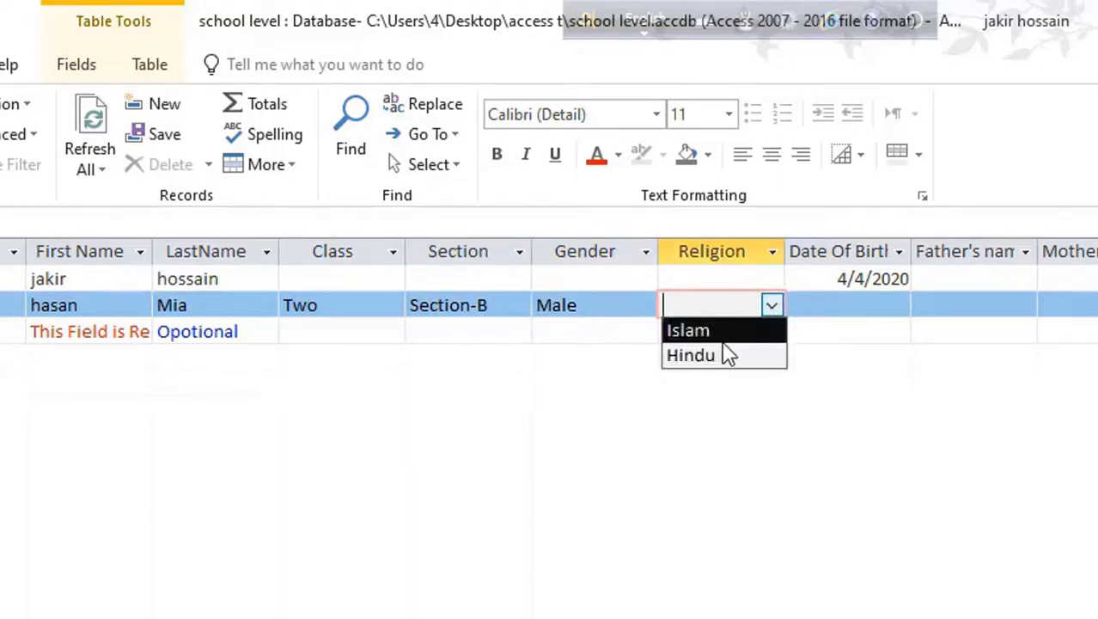
{"action": "left_click", "coordinate": [719, 330]}
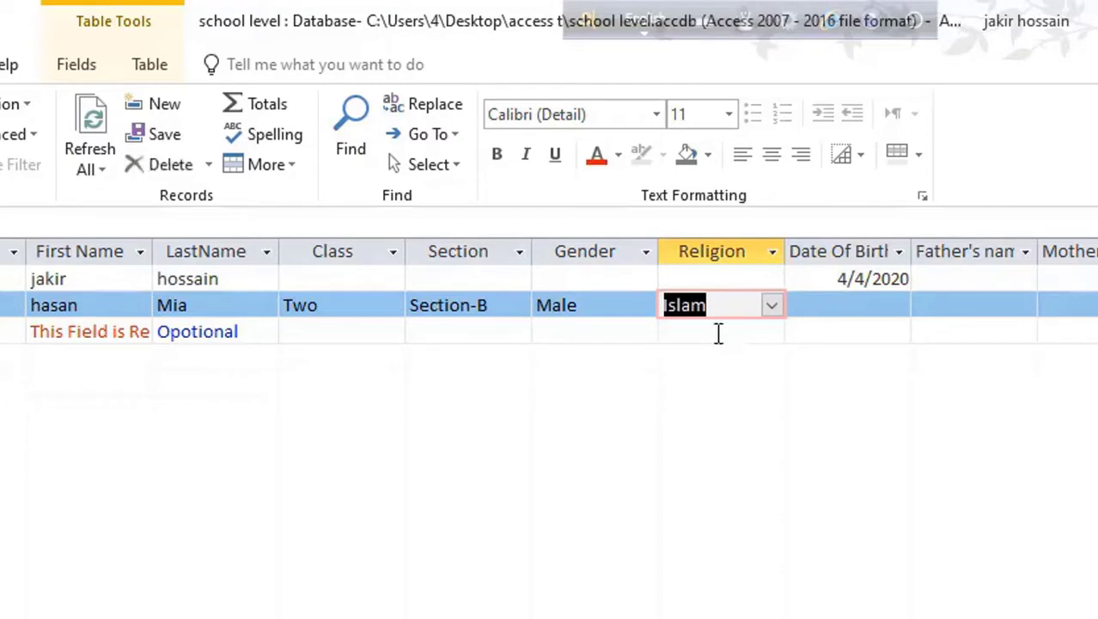
{"action": "left_click", "coordinate": [856, 306]}
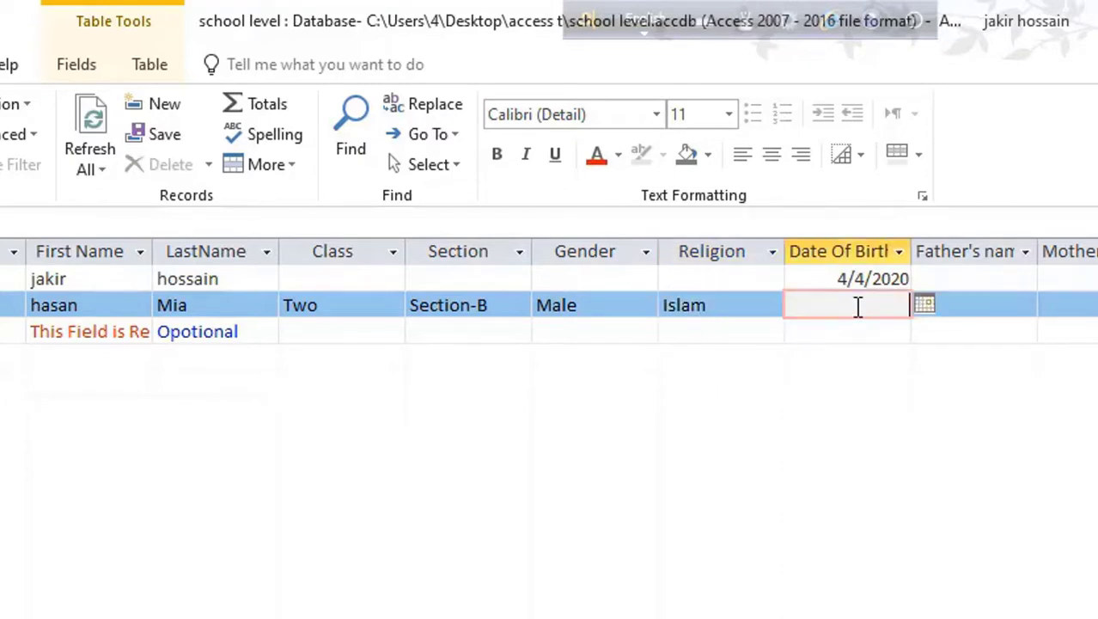
{"action": "left_click", "coordinate": [925, 305]}
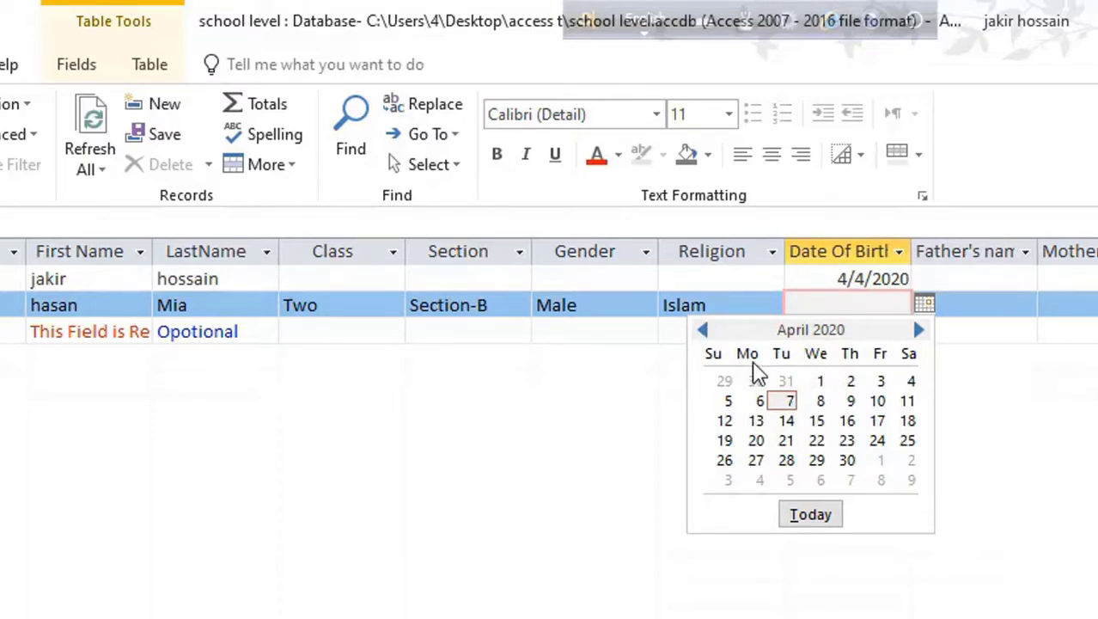
Step: Enter 01/01/2016 as Date Of Birth and dismiss the validation rule's rejection message
{"action": "left_click", "coordinate": [926, 305]}
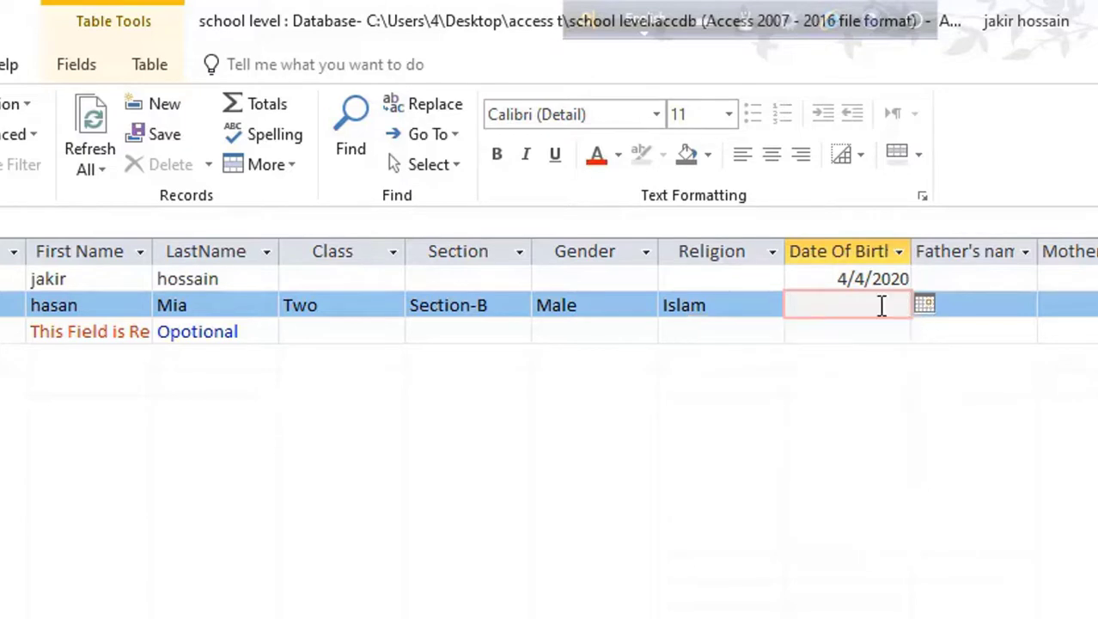
{"action": "type", "text": "01/01/2016"}
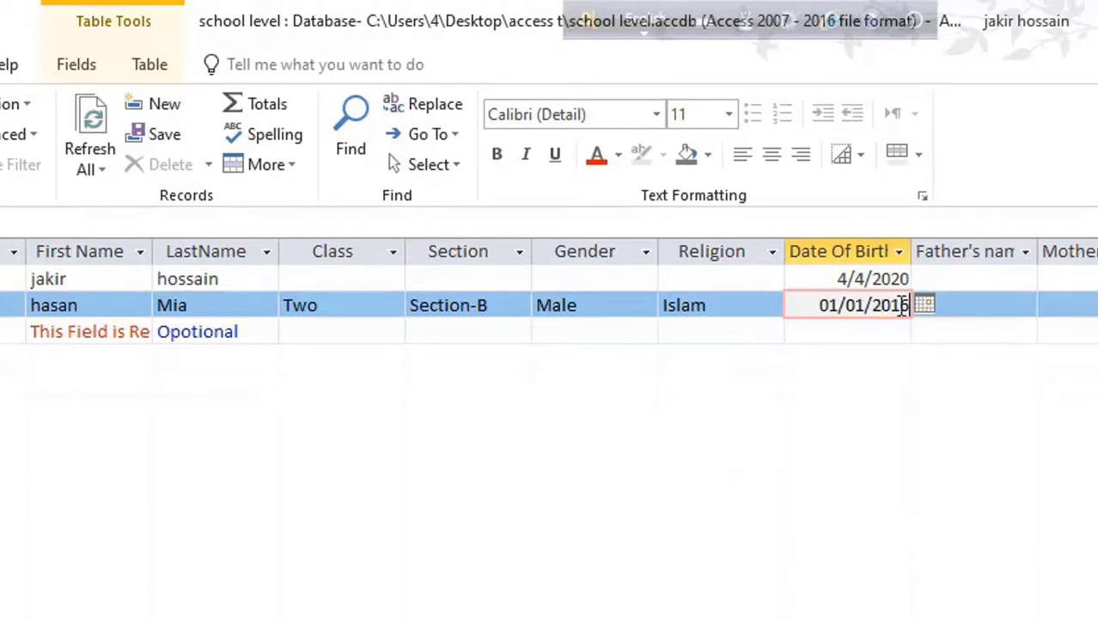
{"action": "left_click", "coordinate": [978, 304]}
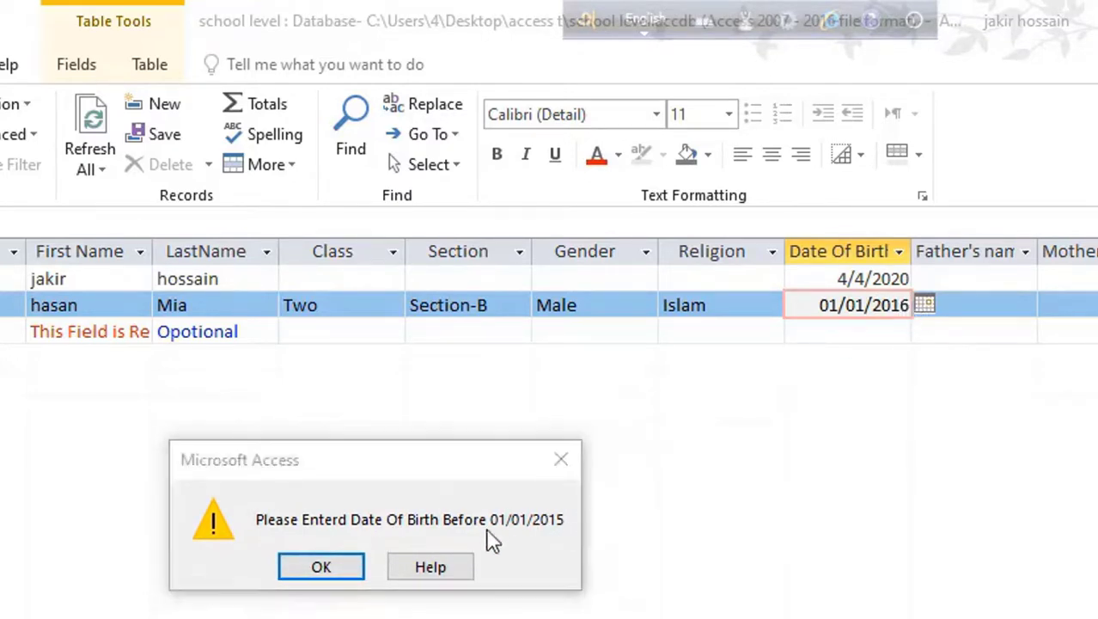
{"action": "left_click", "coordinate": [333, 568]}
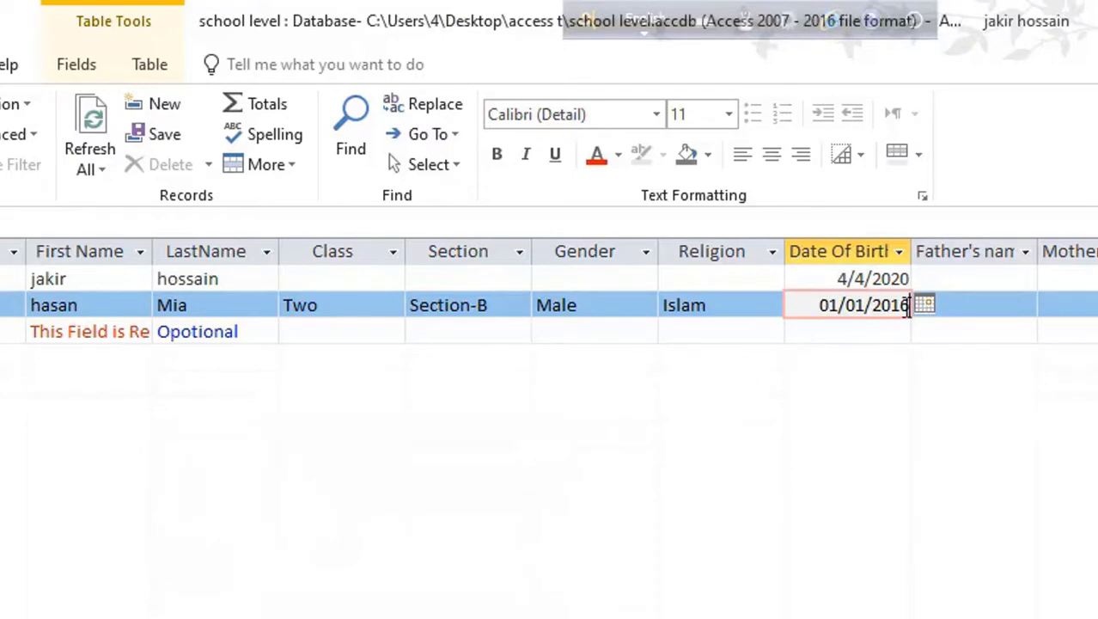
Step: Change the birth year to 2014 so the date 1/1/2014 is accepted
{"action": "left_click_drag", "start_coordinate": [909, 306], "coordinate": [799, 307]}
{"action": "left_click_drag", "start_coordinate": [873, 306], "coordinate": [915, 314]}
{"action": "type", "text": "20"}
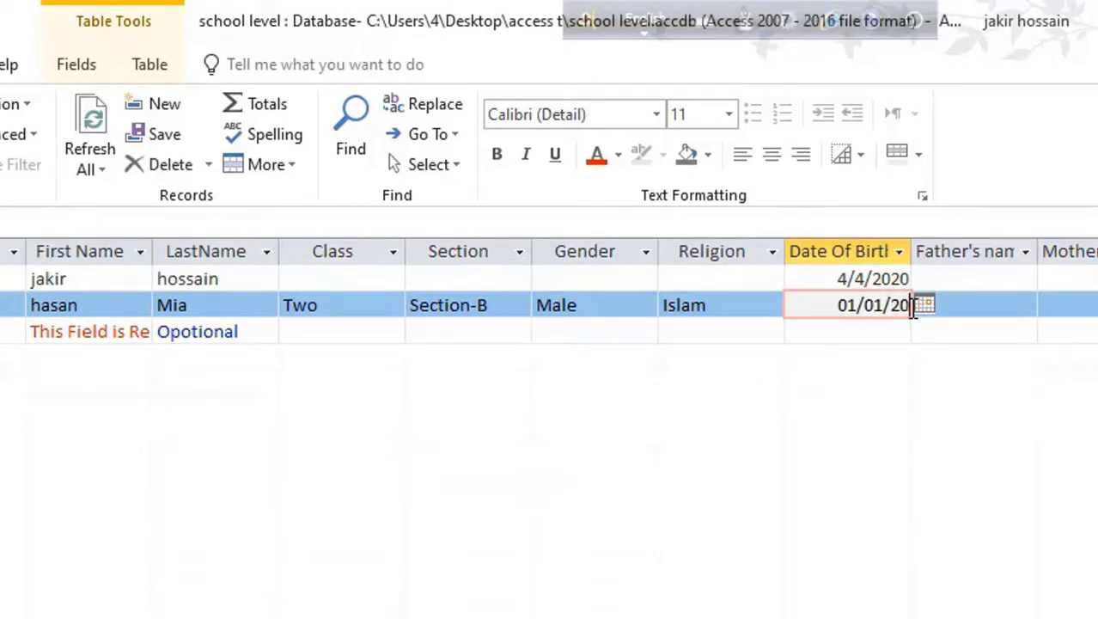
{"action": "type", "text": "14"}
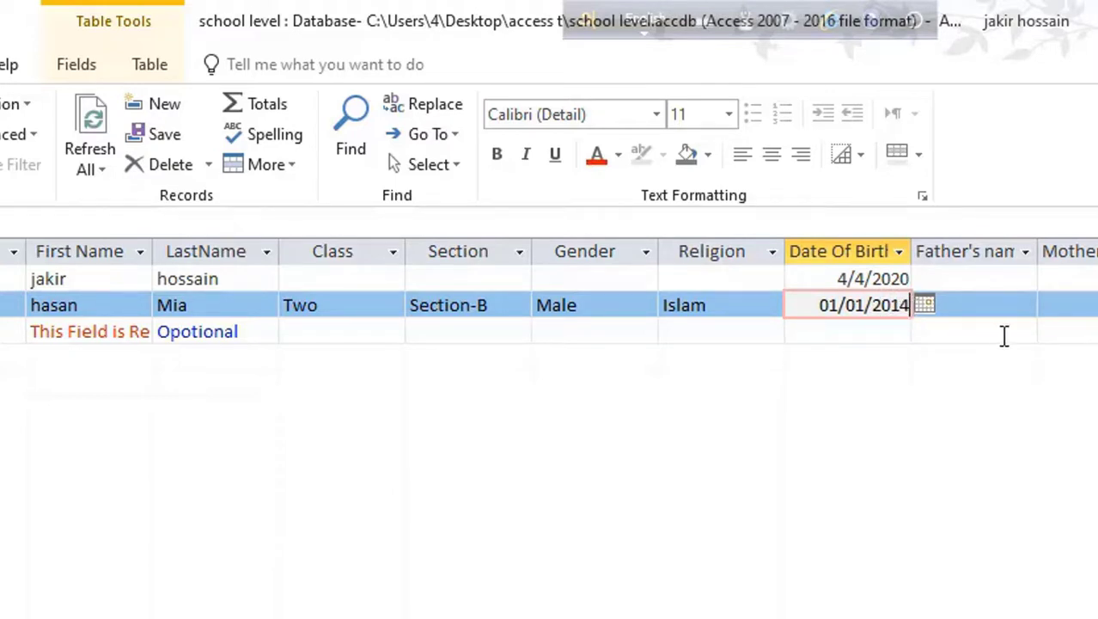
{"action": "key", "text": "Tab"}
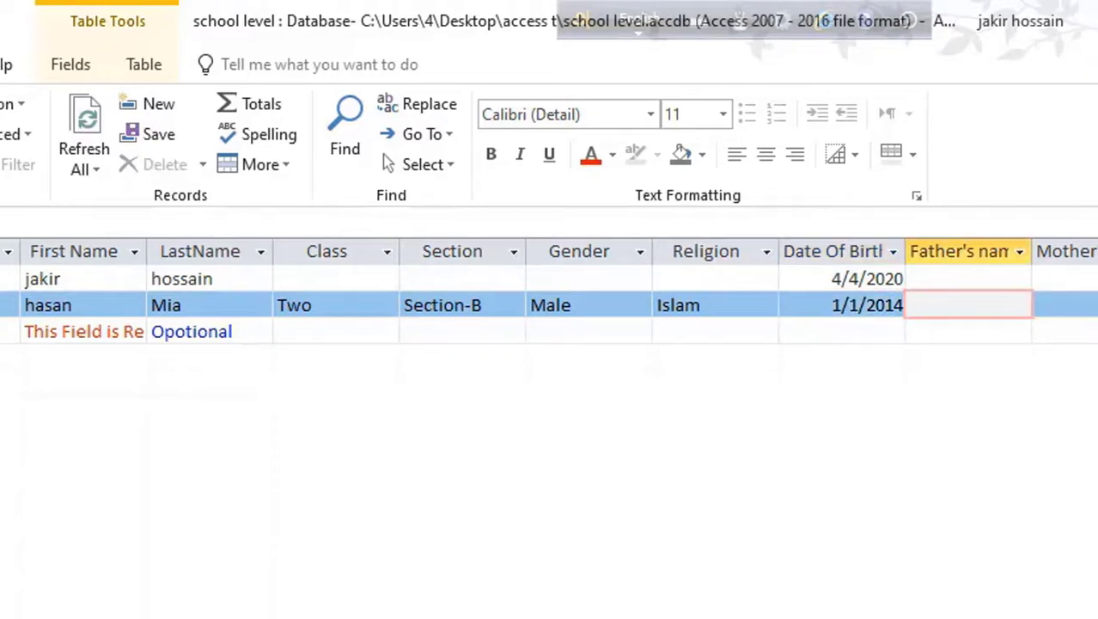
{"action": "key", "text": "Tab"}
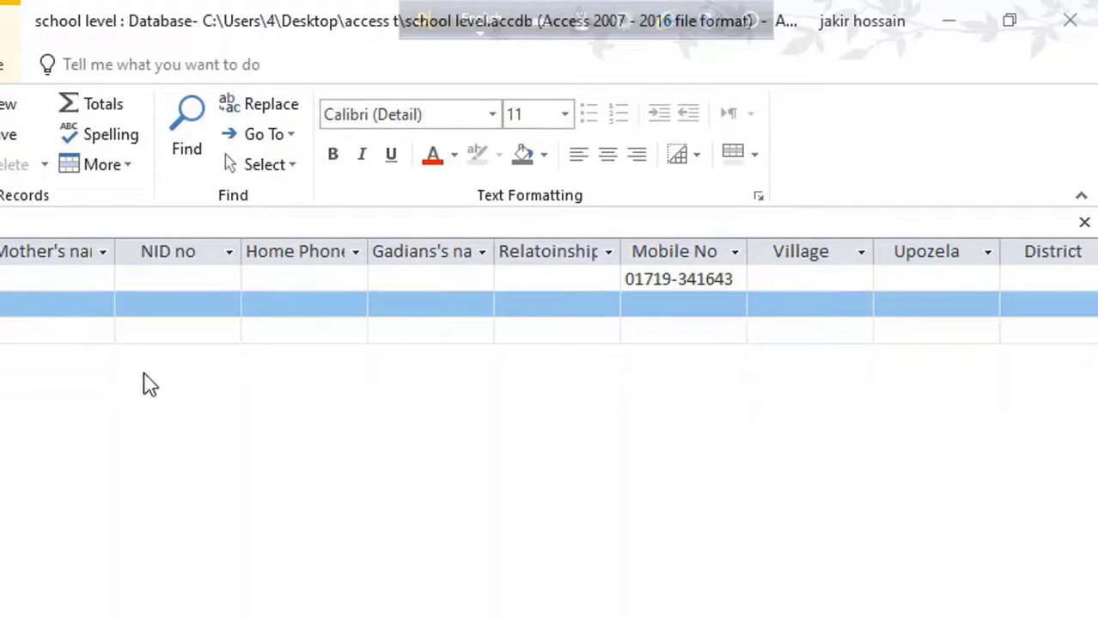
Step: Type the first student's home phone number into the Home Phone input mask
{"action": "left_click", "coordinate": [193, 305]}
{"action": "left_click", "coordinate": [269, 278]}
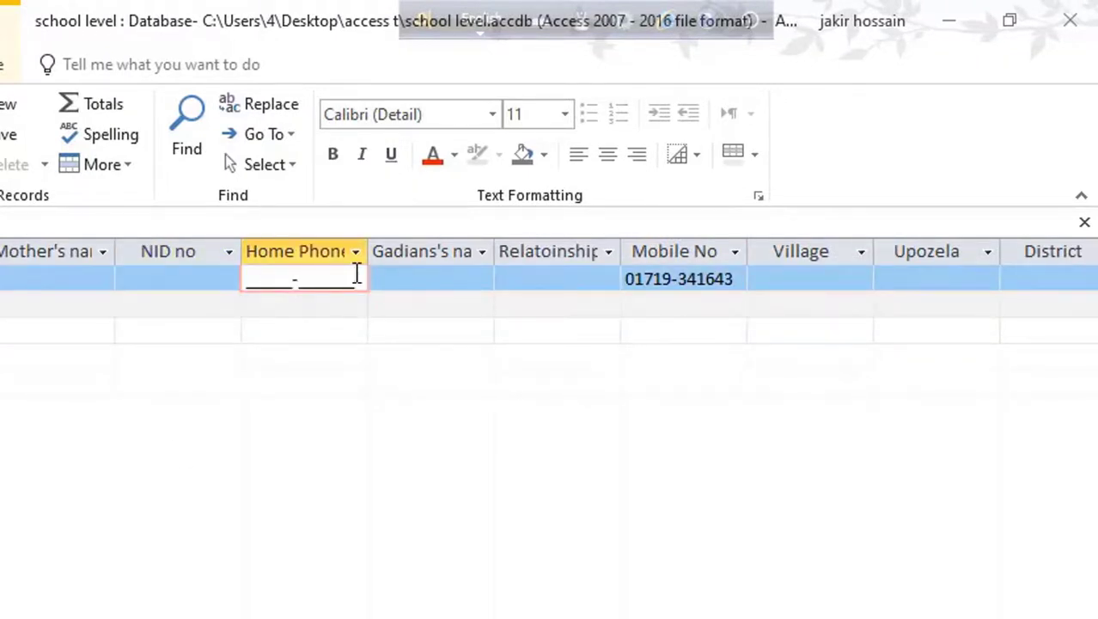
{"action": "key", "text": "Home"}
{"action": "left_click", "coordinate": [218, 274]}
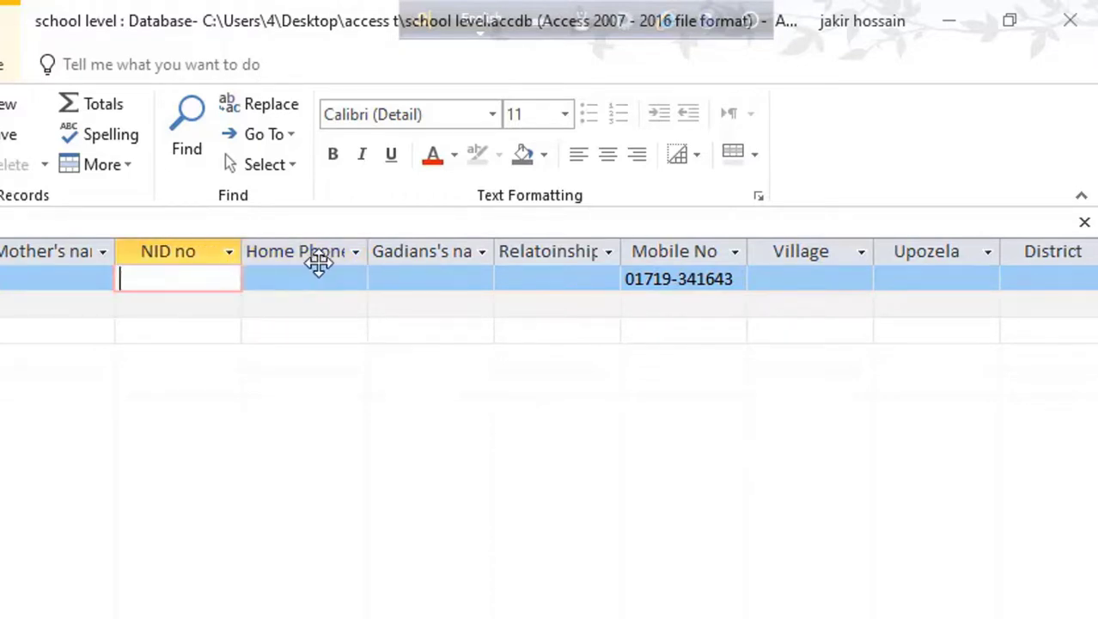
{"action": "left_click", "coordinate": [313, 274]}
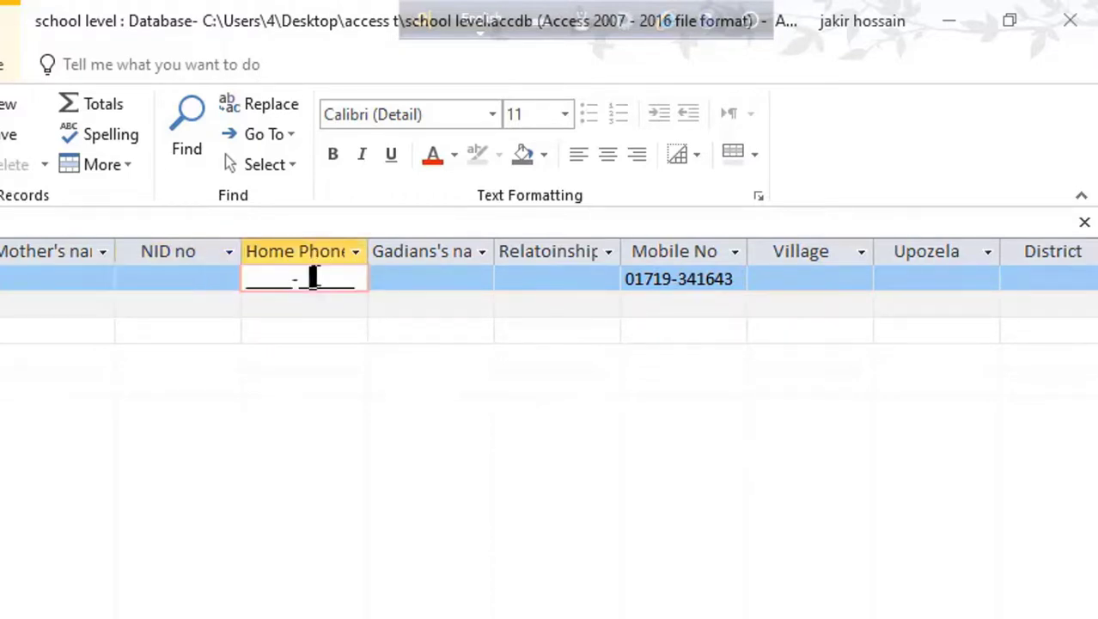
{"action": "left_click", "coordinate": [254, 278]}
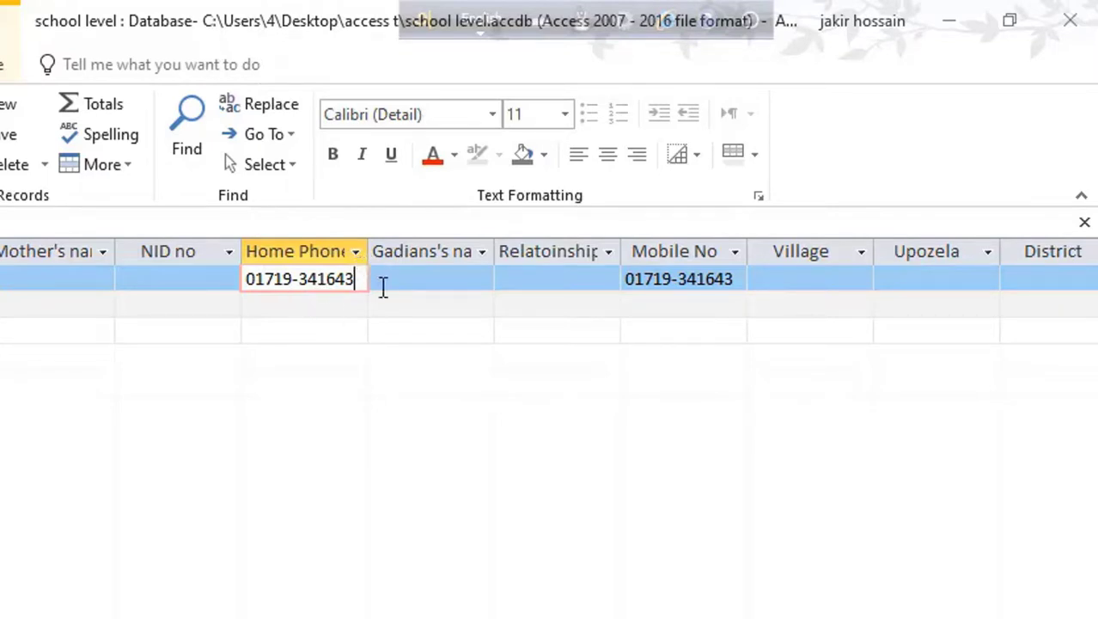
Step: Leave the number one digit short, dismiss the mask error, then complete all 11 digits
{"action": "key", "text": "BackSpace"}
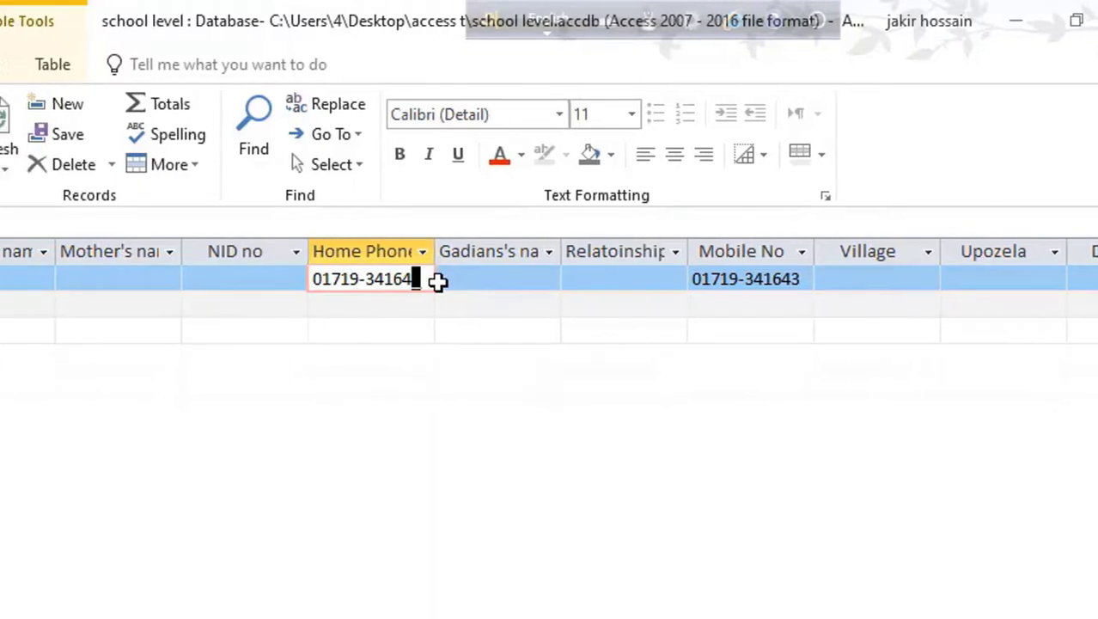
{"action": "left_click", "coordinate": [602, 282]}
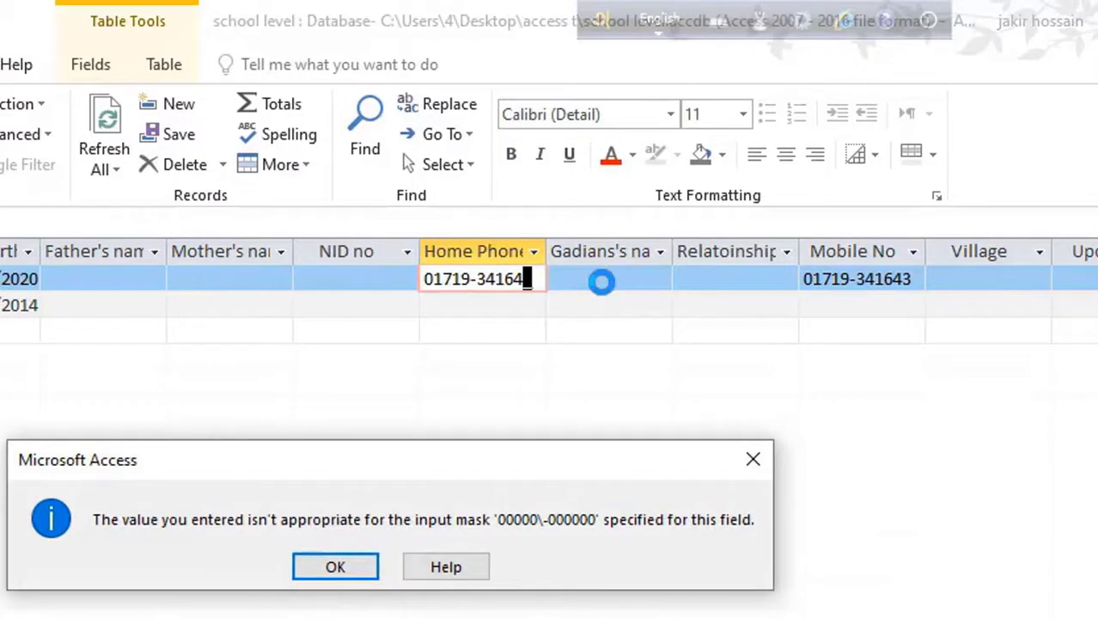
{"action": "left_click", "coordinate": [761, 457]}
{"action": "type", "text": "3"}
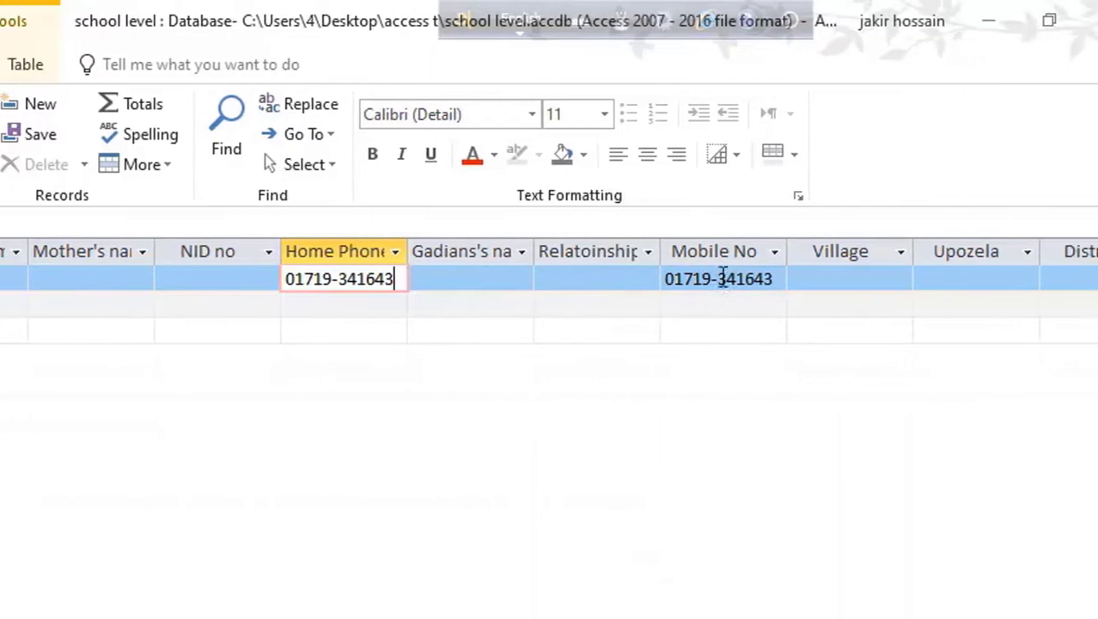
{"action": "left_click", "coordinate": [306, 311]}
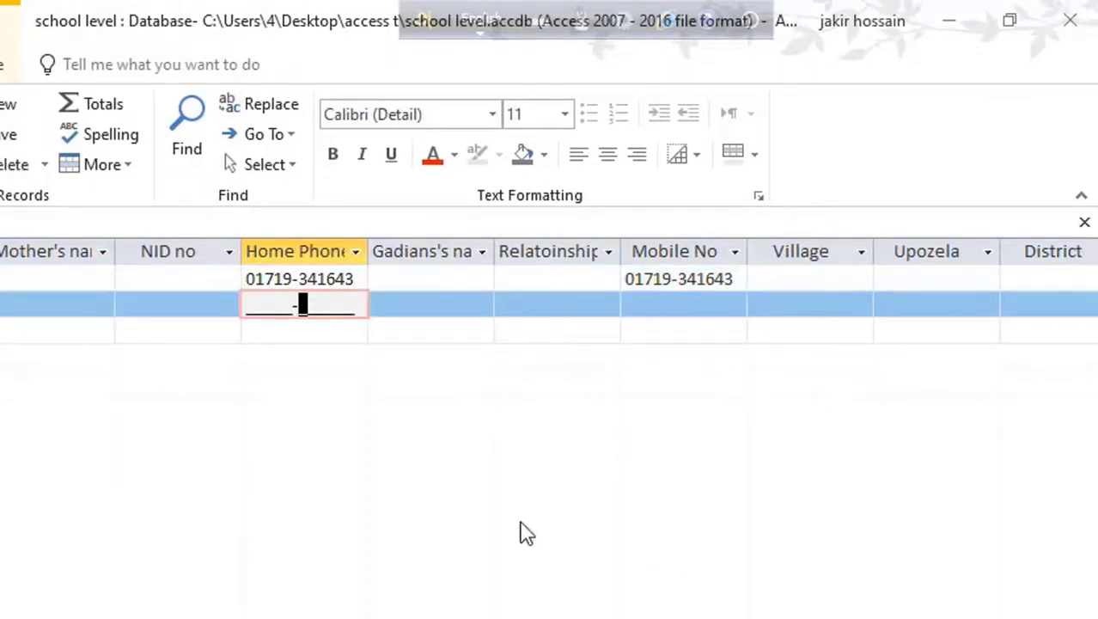
Step: Scroll right to the Division column and open and close its sort and filter options
{"action": "scroll", "coordinate": [550, 292], "scroll_direction": "right", "scroll_amount": 3}
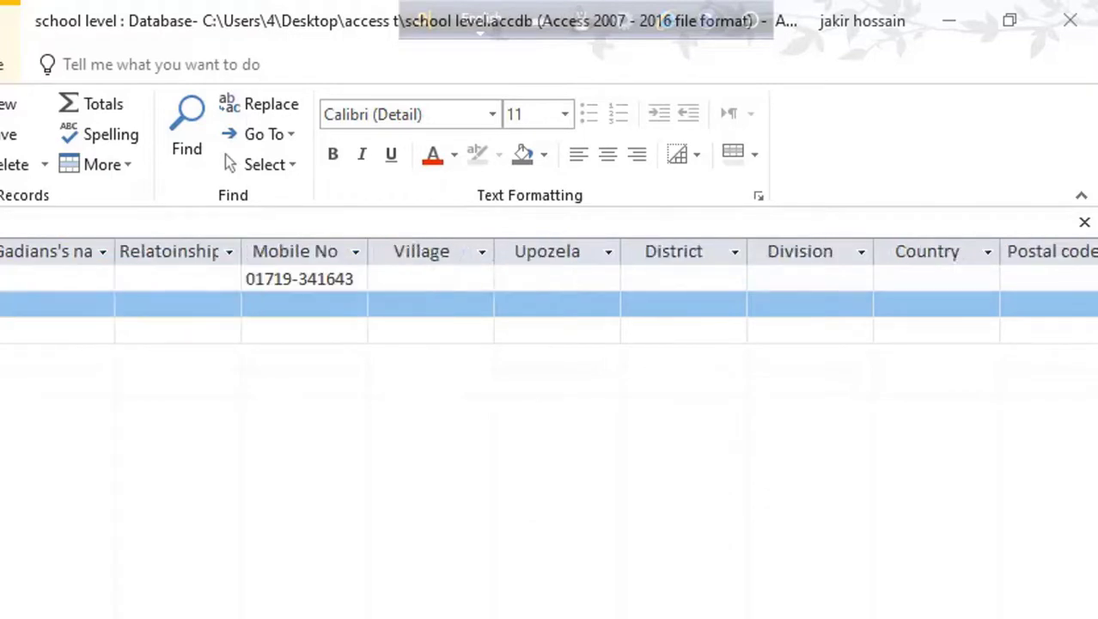
{"action": "scroll", "coordinate": [549, 293], "scroll_direction": "right", "scroll_amount": 2}
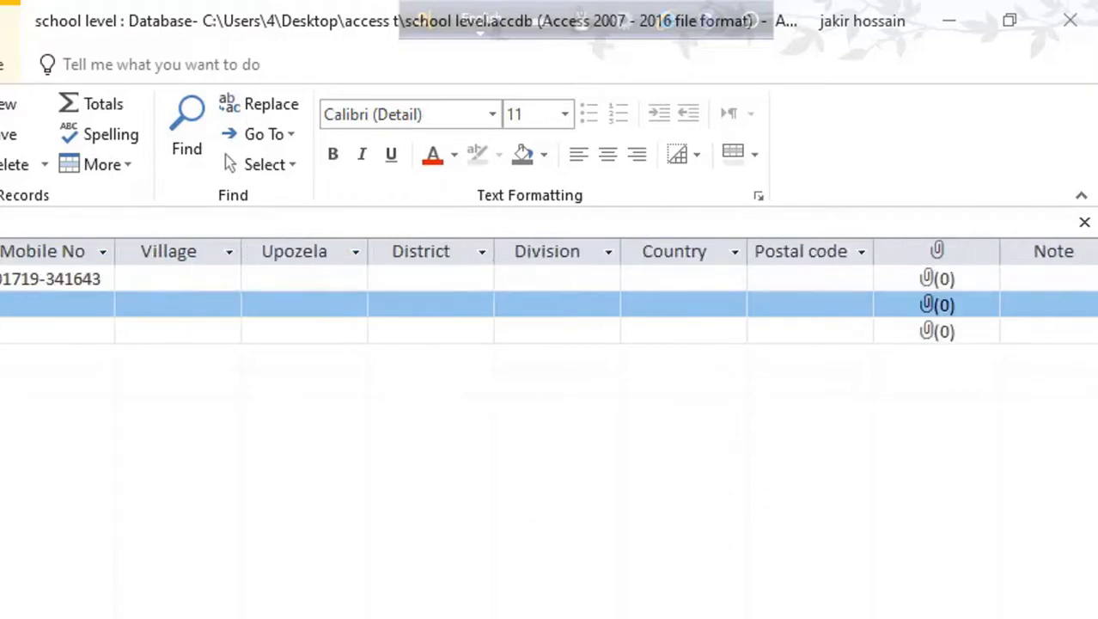
{"action": "left_click", "coordinate": [607, 252]}
{"action": "left_click", "coordinate": [612, 252]}
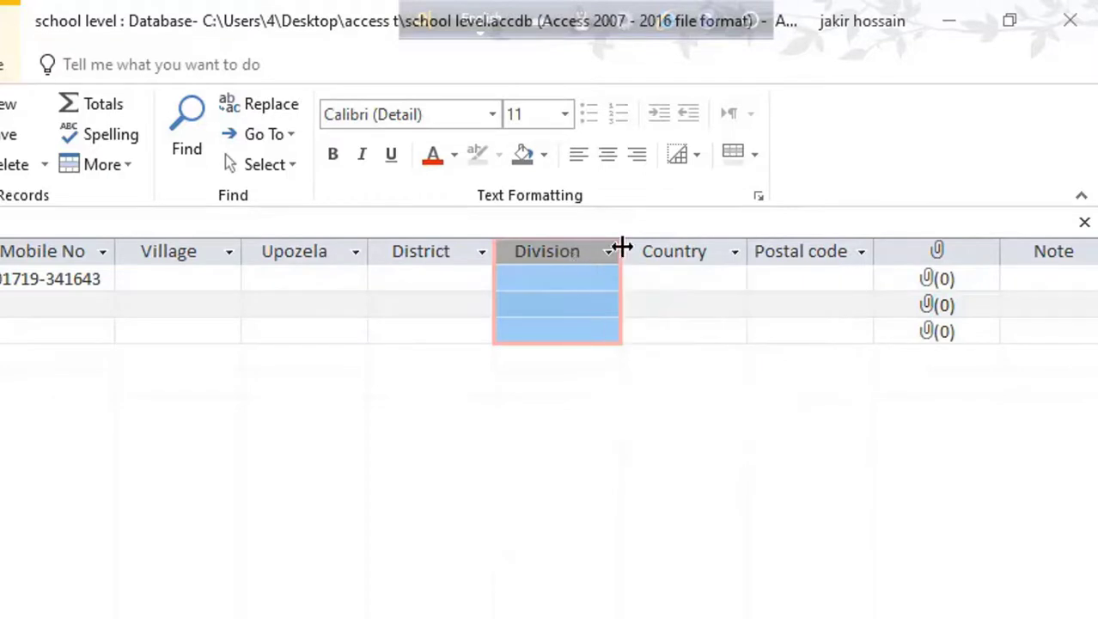
{"action": "left_click", "coordinate": [610, 252]}
{"action": "left_click", "coordinate": [551, 258]}
Step: Check the first record's Division lookup list, then close the table and show the Create tab
{"action": "left_click", "coordinate": [550, 276]}
{"action": "left_click", "coordinate": [607, 279]}
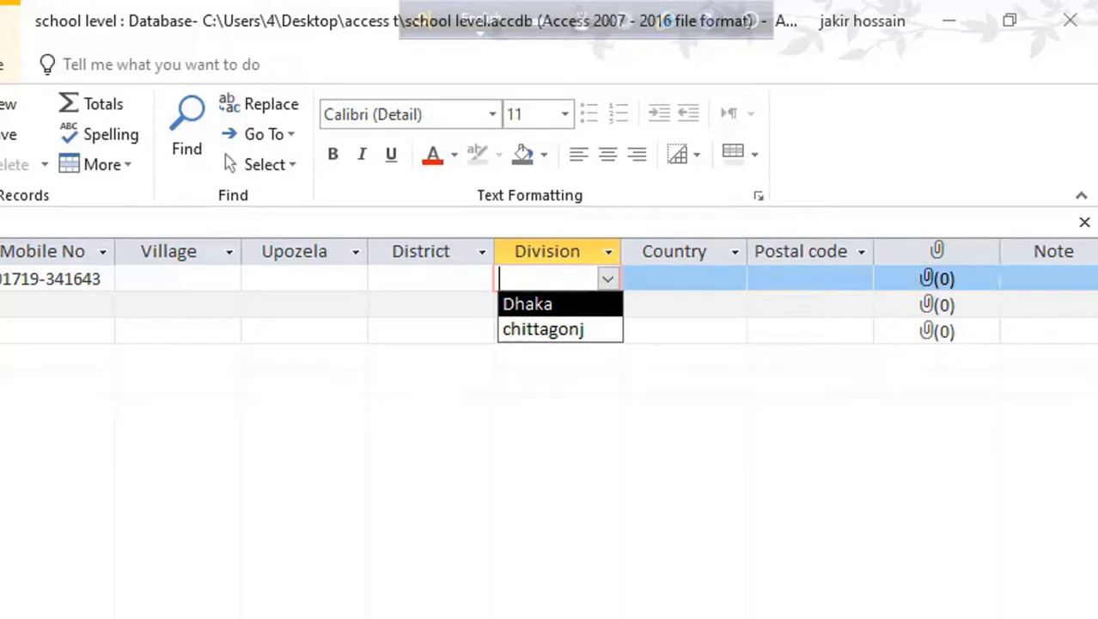
{"action": "scroll", "coordinate": [549, 292], "scroll_direction": "right", "scroll_amount": 5}
{"action": "scroll", "coordinate": [549, 292], "scroll_direction": "left", "scroll_amount": 10}
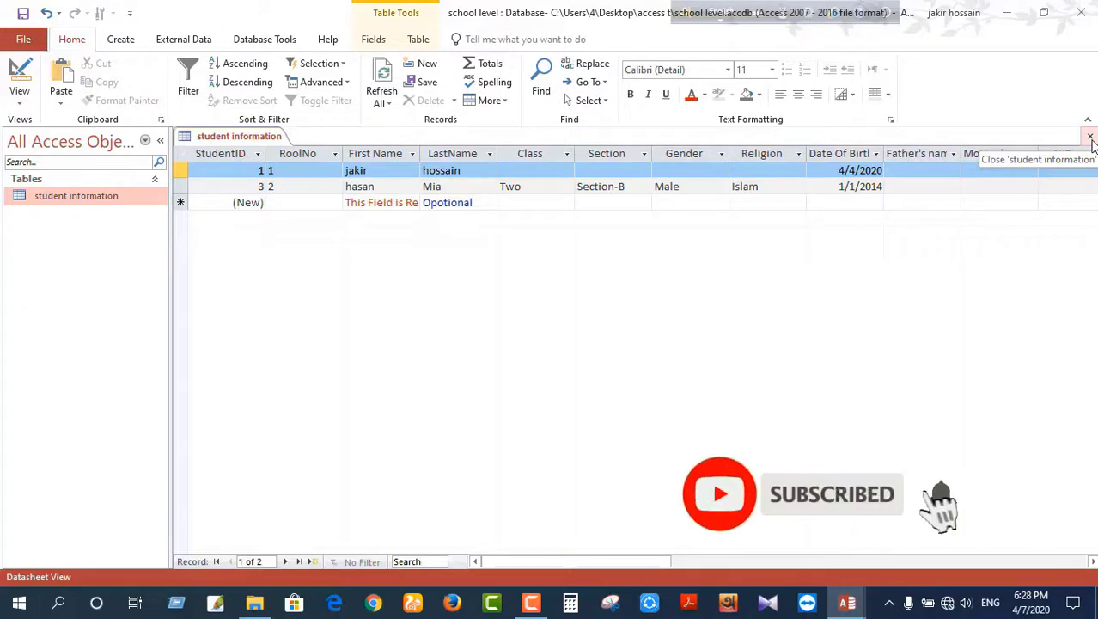
{"action": "left_click", "coordinate": [1090, 138]}
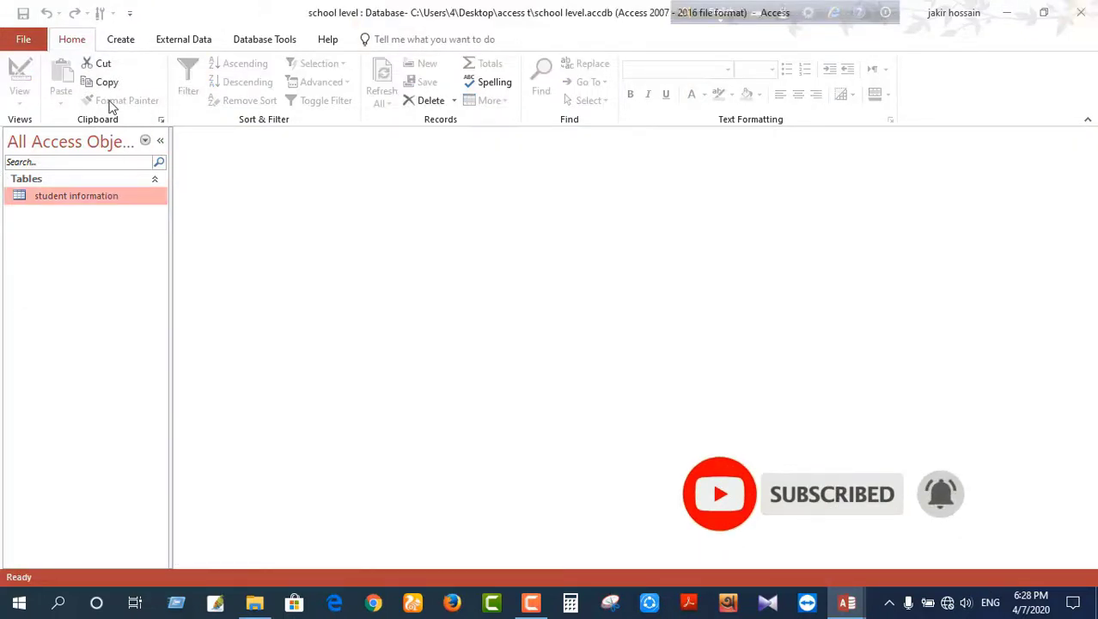
{"action": "left_click", "coordinate": [121, 39]}
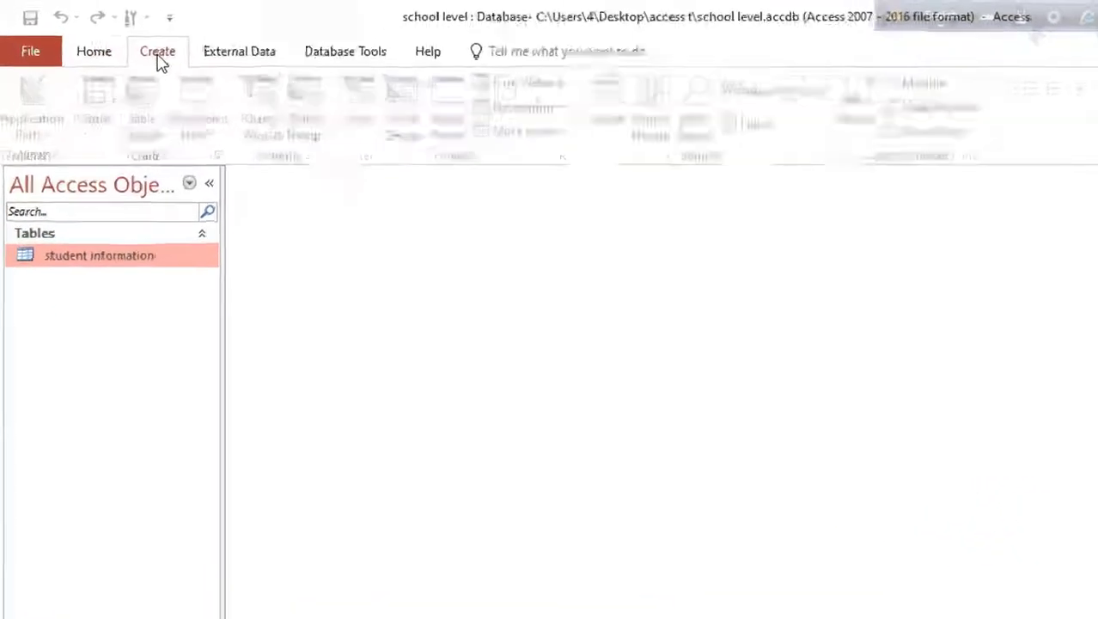